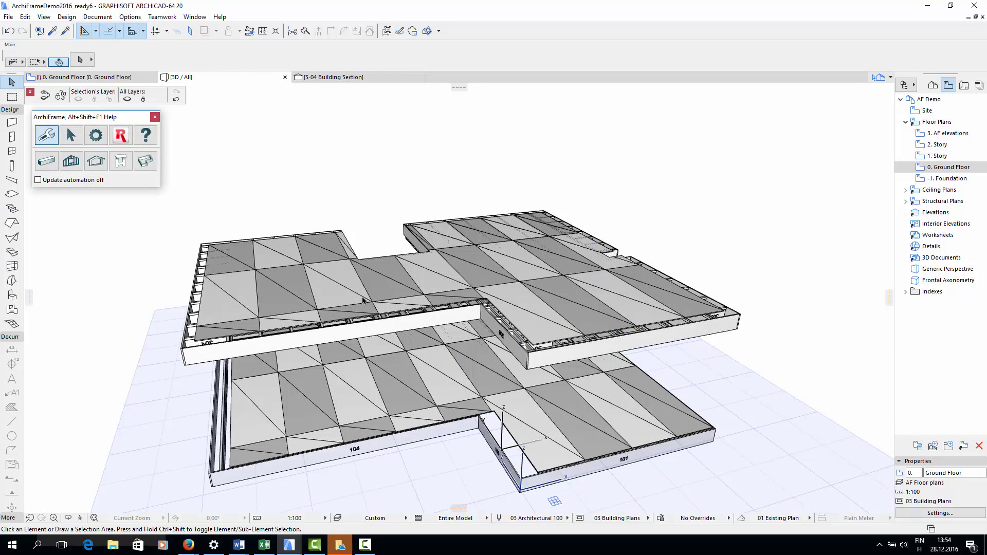
- Inspect the floor structure in 3D from above and below, and select the second-storey floor board panels
scroll(366, 302, up, 3)
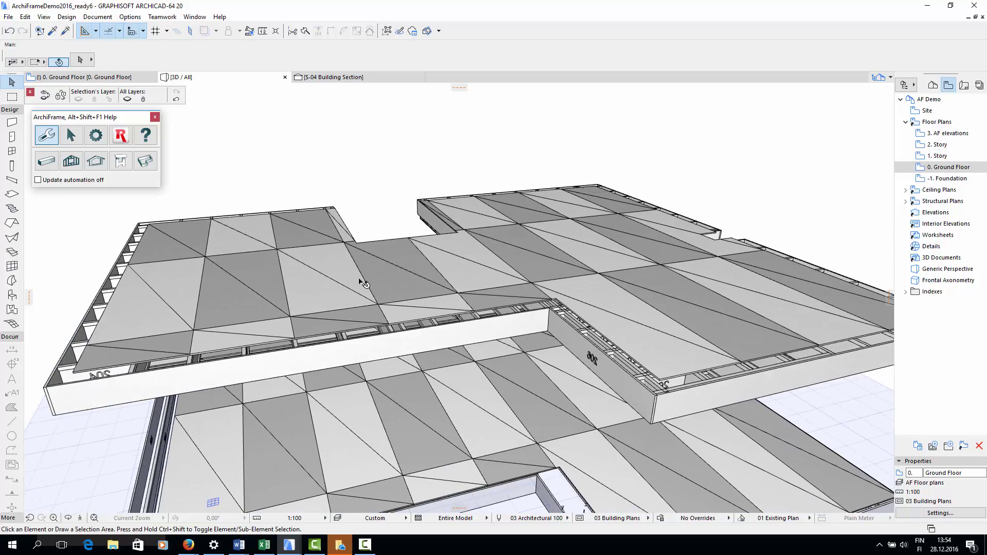
drag(360, 300, 372, 333)
key(ctrl+a)
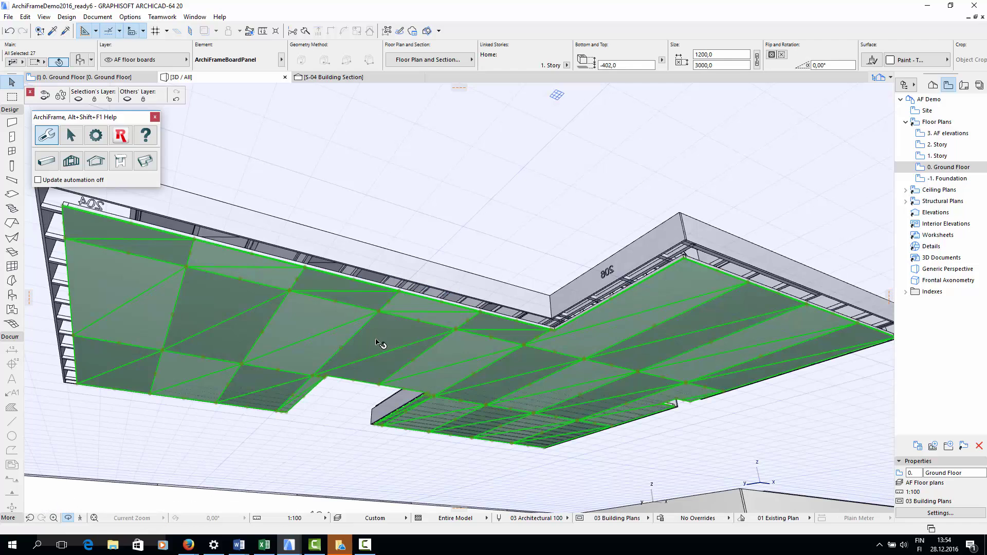
scroll(416, 426, down, 5)
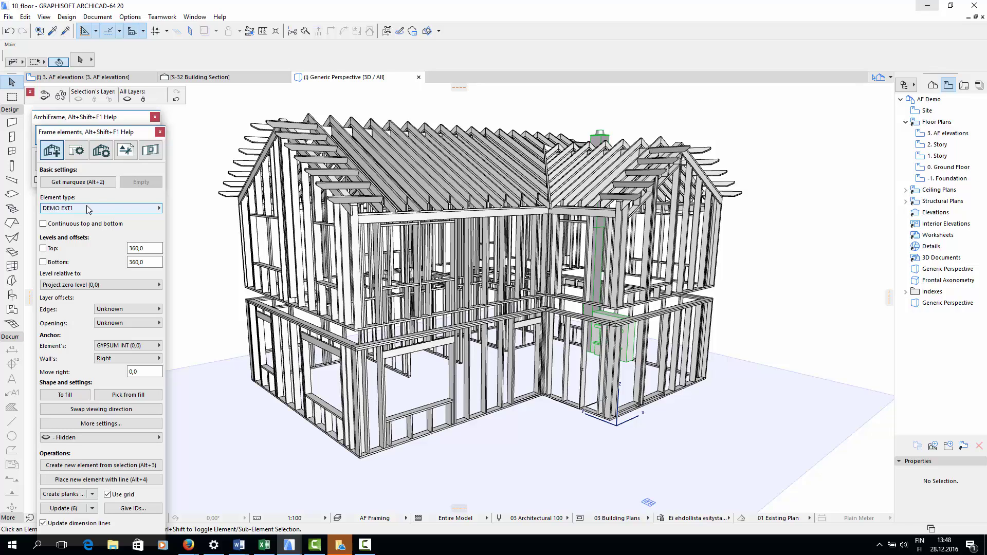
- Open the Composite Structures settings and display the skins of the Floor 2nd storey composite
click(130, 17)
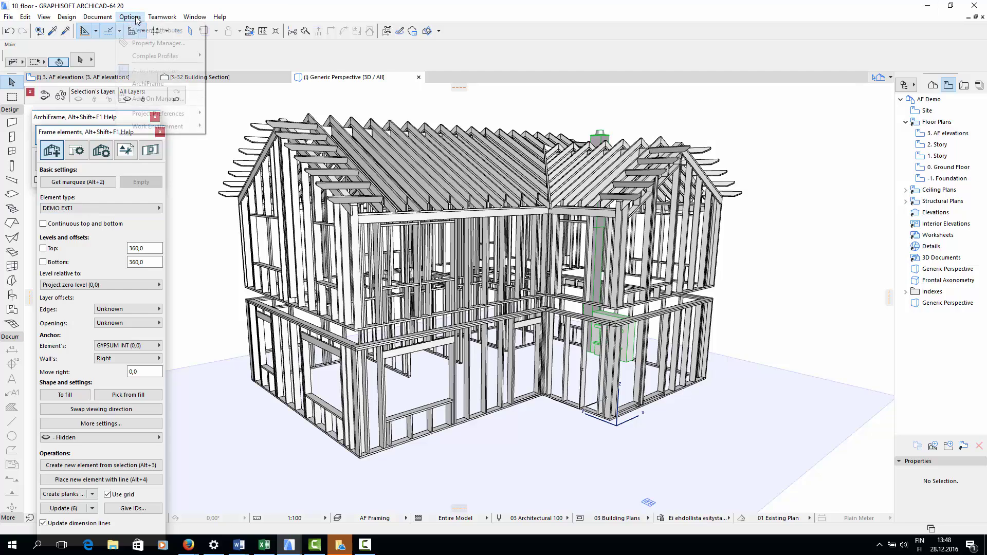
mouse_move(157, 30)
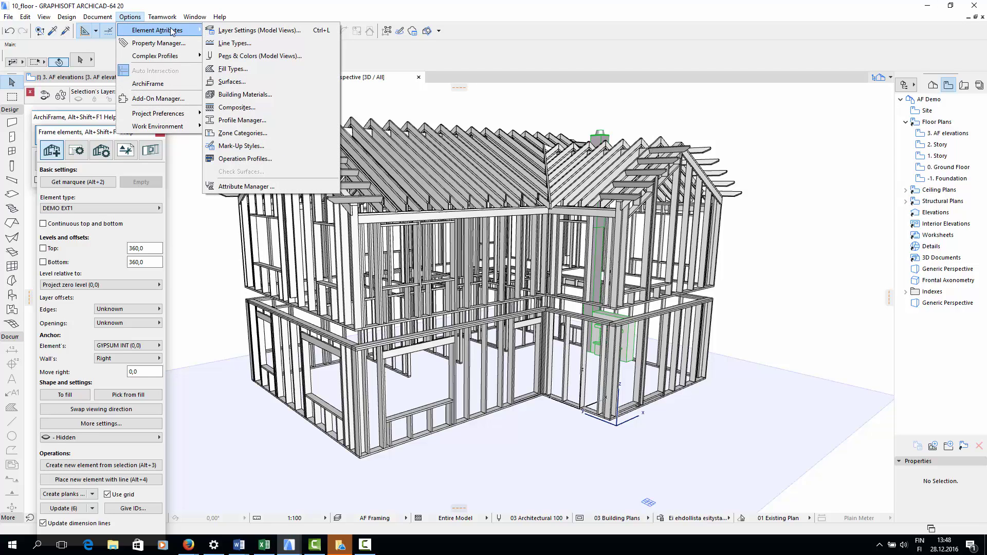
click(269, 107)
click(477, 132)
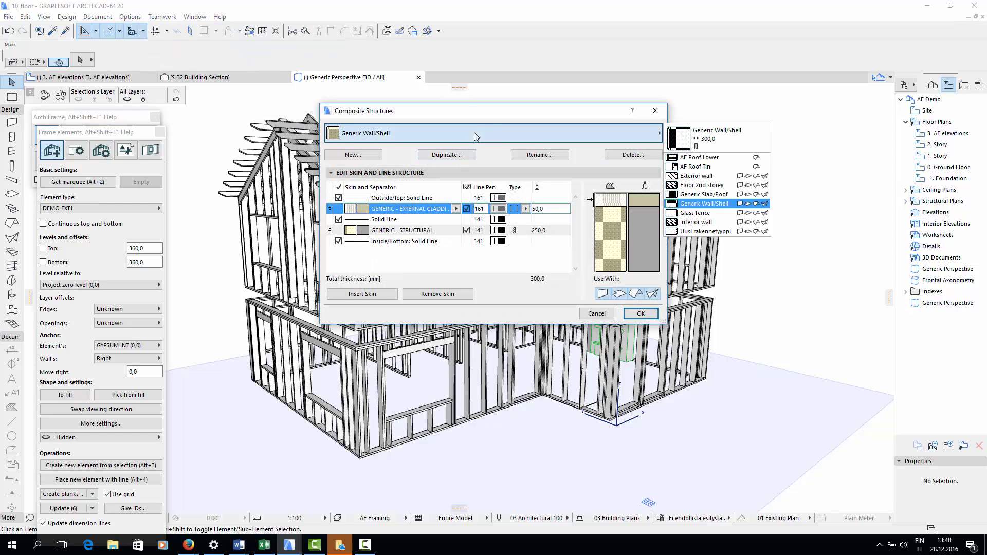
click(689, 200)
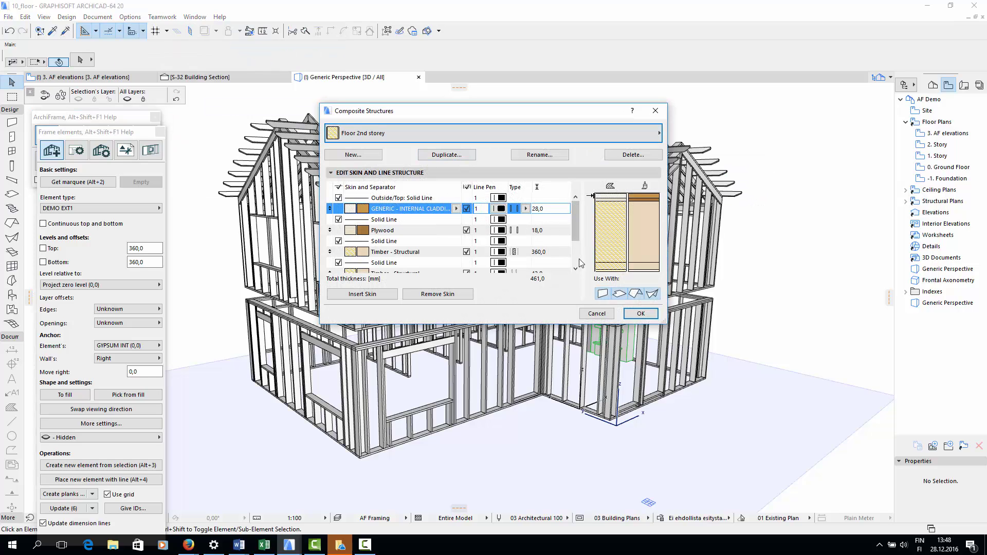
click(441, 232)
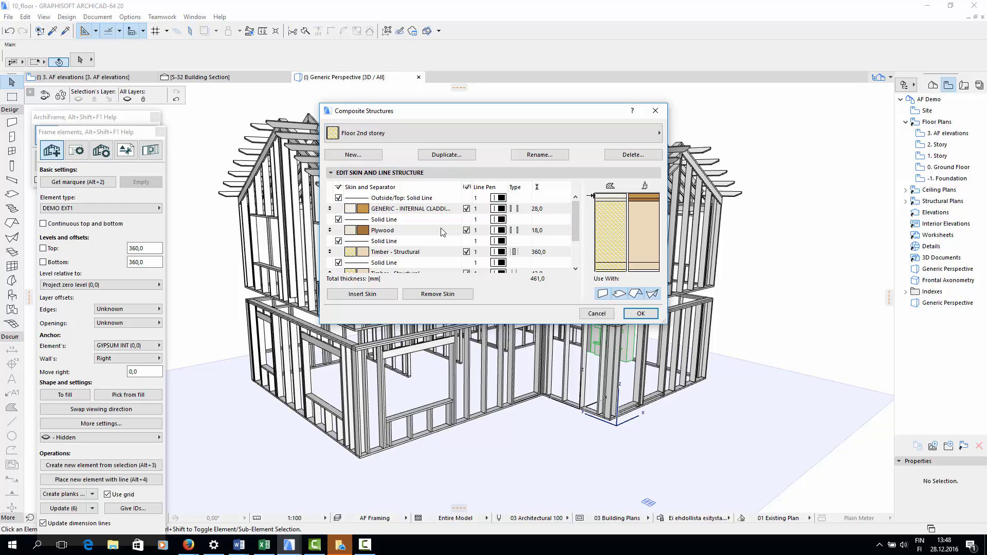
- Check the thicknesses of the composite's two structural timber skins and its gypsum plasterboard skin, and close the settings without saving
click(575, 268)
click(575, 268)
click(575, 268)
click(551, 220)
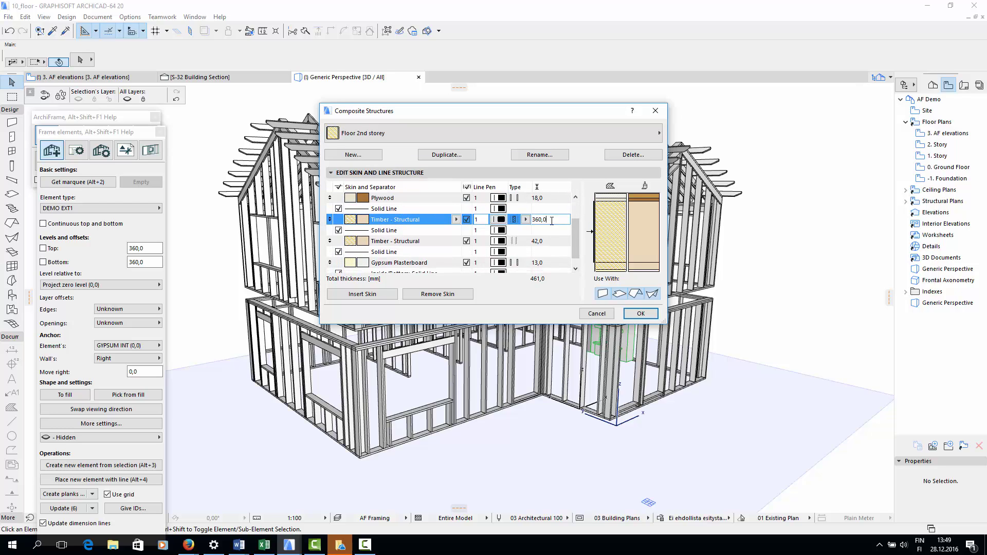
click(575, 269)
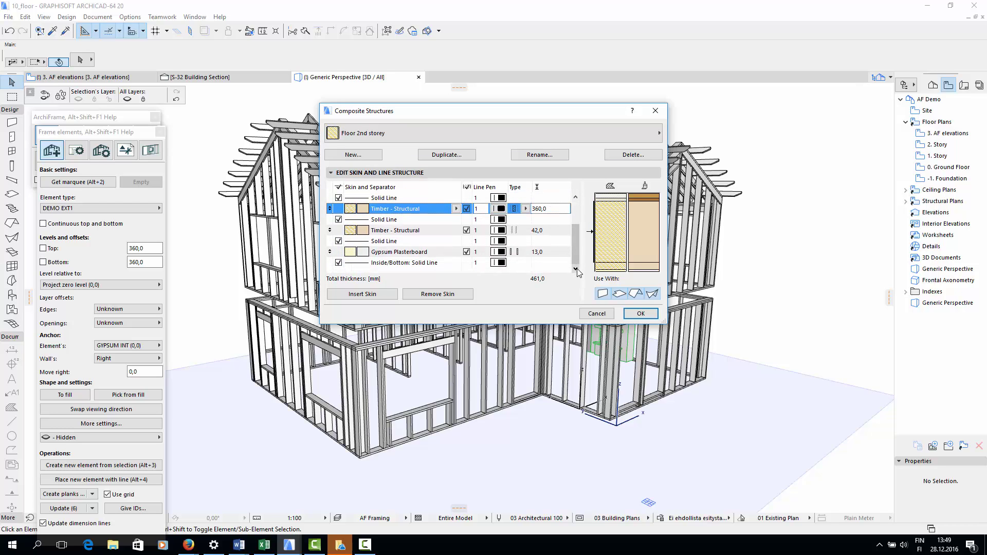
click(562, 233)
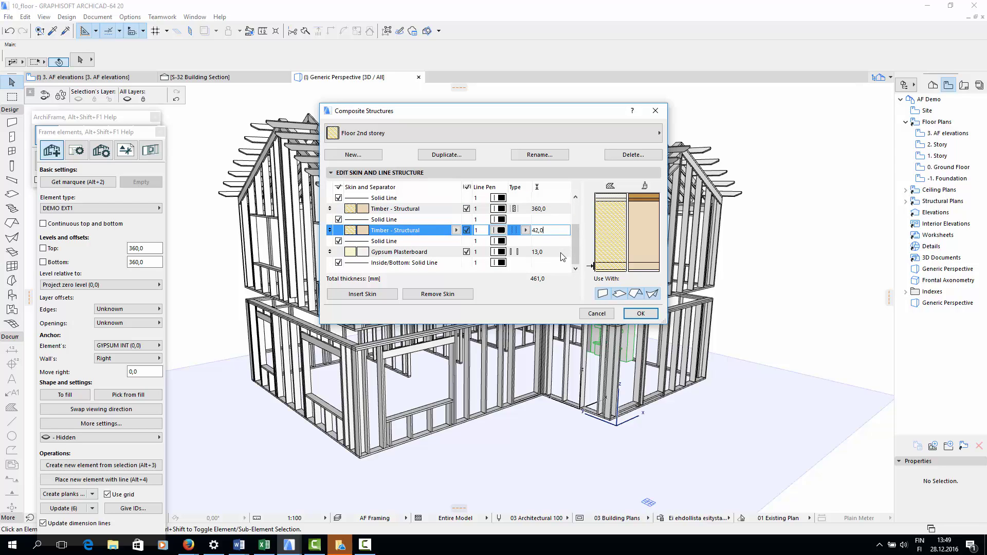
click(563, 253)
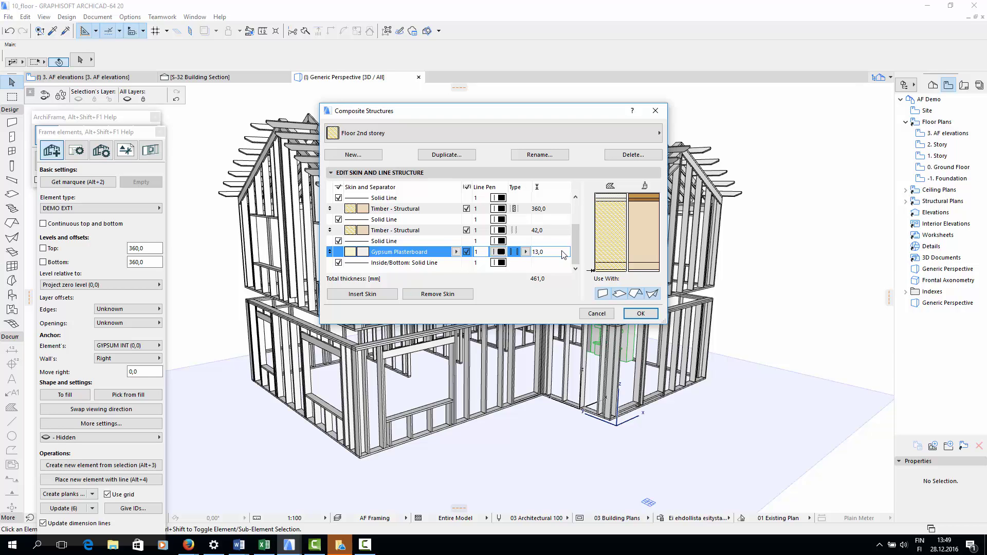
click(595, 313)
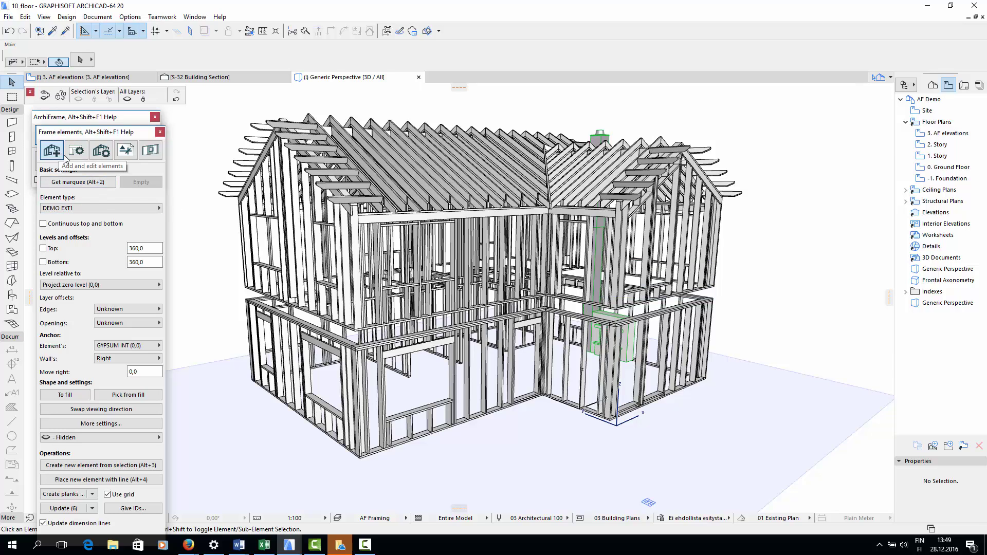
- Create a custom element type with ID Floor 2nd storey and stamp text F002, based on Floors/roofs looked from top
click(106, 208)
click(176, 212)
click(430, 70)
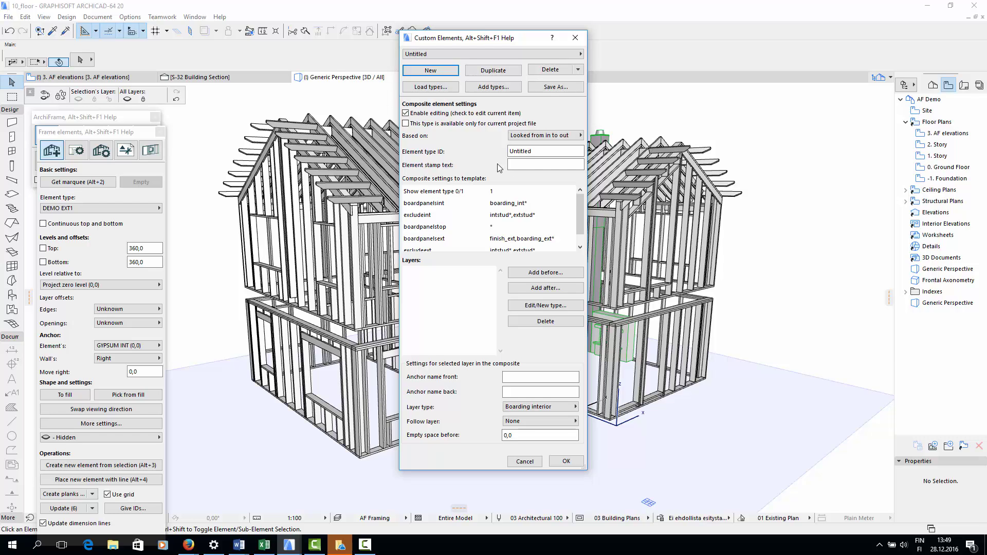
double_click(520, 151)
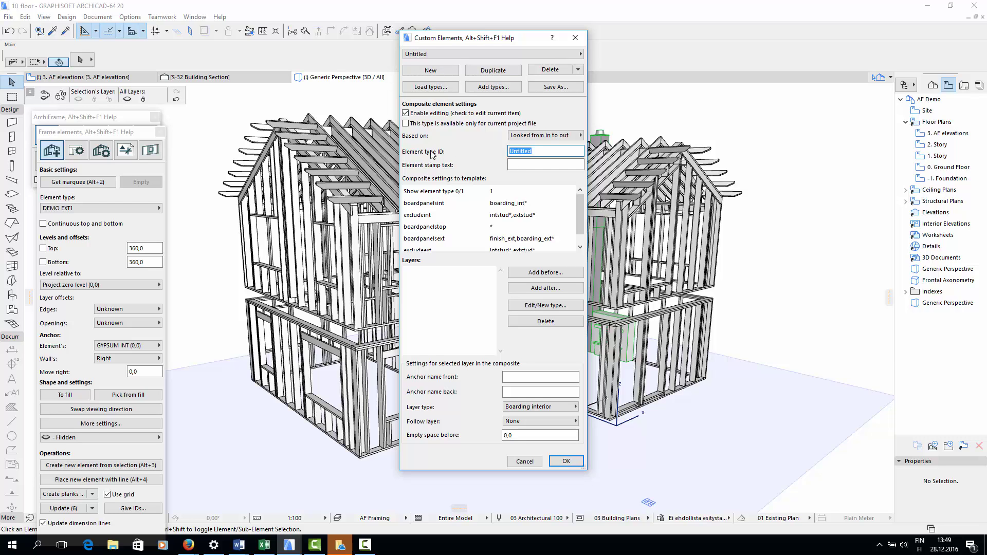
text(Floor 2nd storey)
click(517, 165)
text(F002)
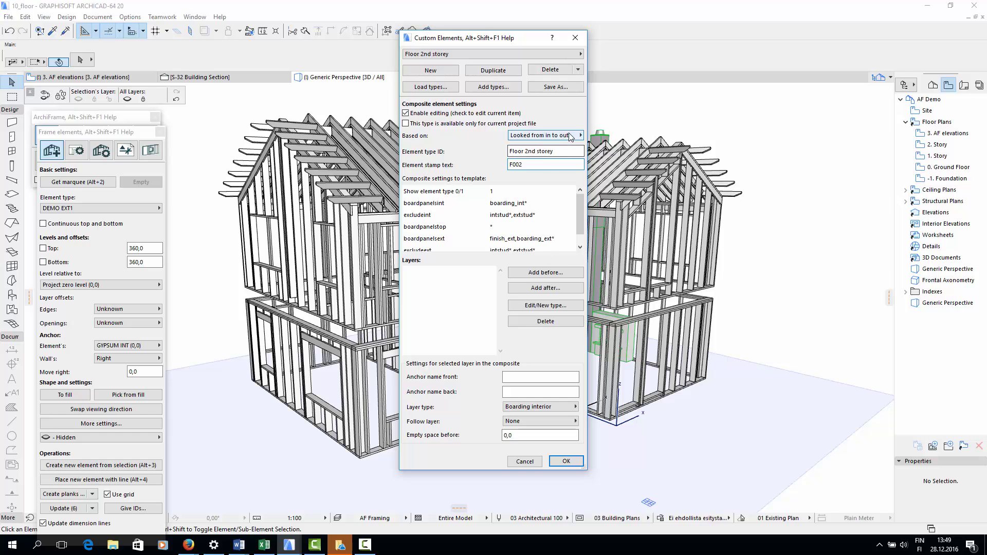
click(562, 136)
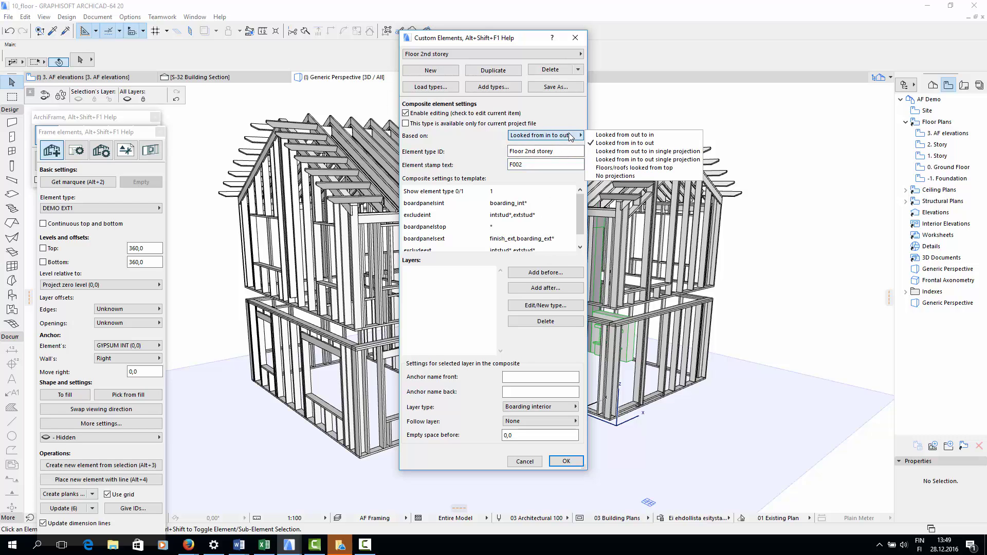
click(626, 168)
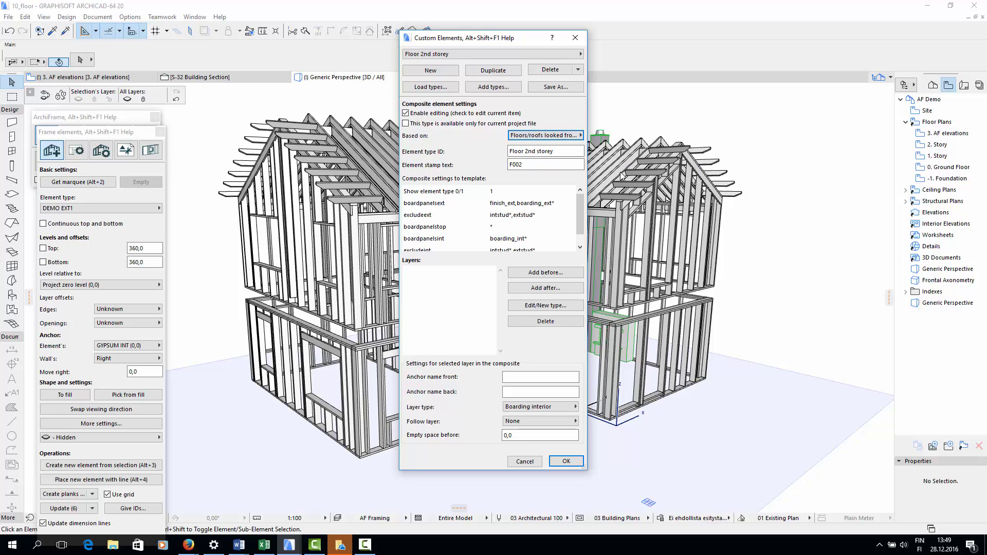
- Add a first layer to the element and create a layer type for it named Plywood 18, based on Boarding
click(560, 288)
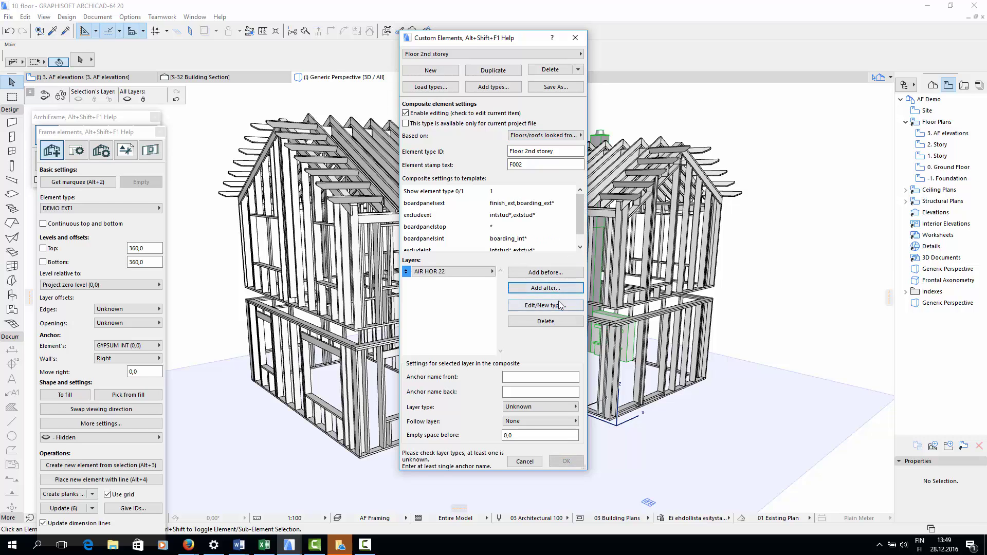
click(560, 305)
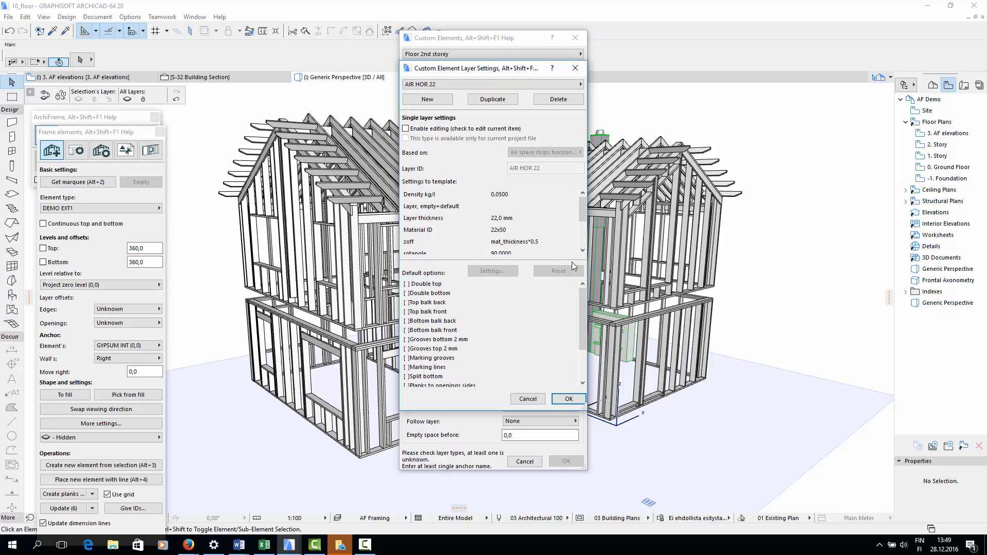
click(418, 102)
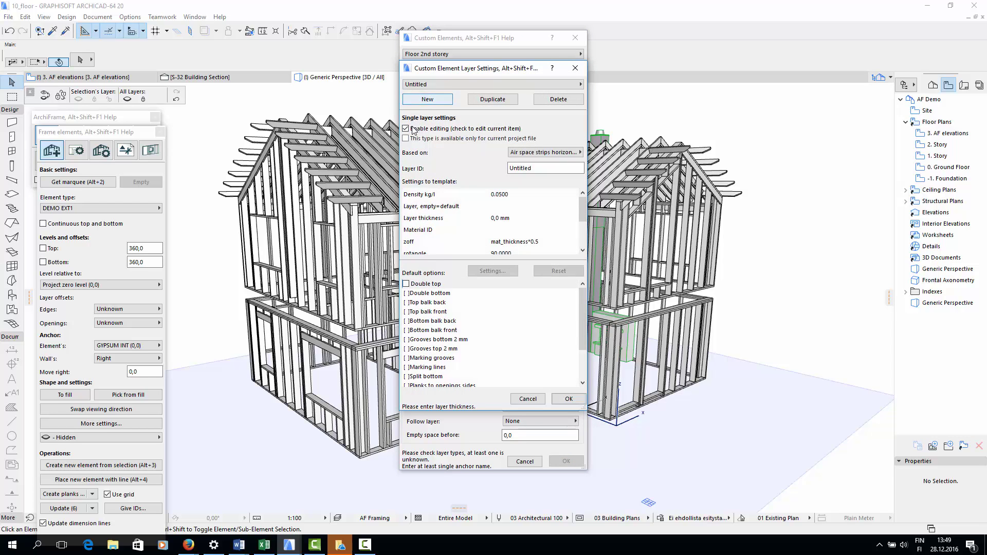
text(Plywood 18)
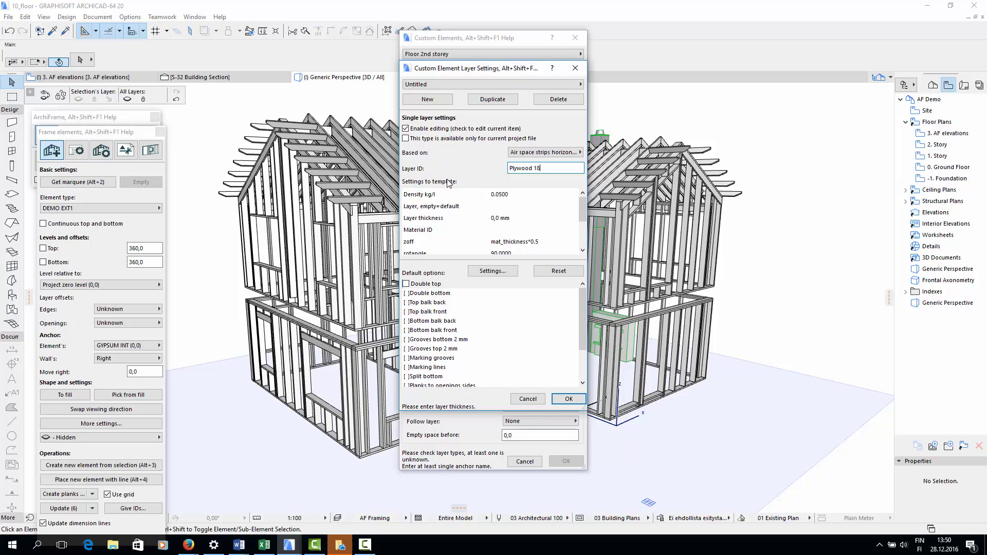
click(579, 152)
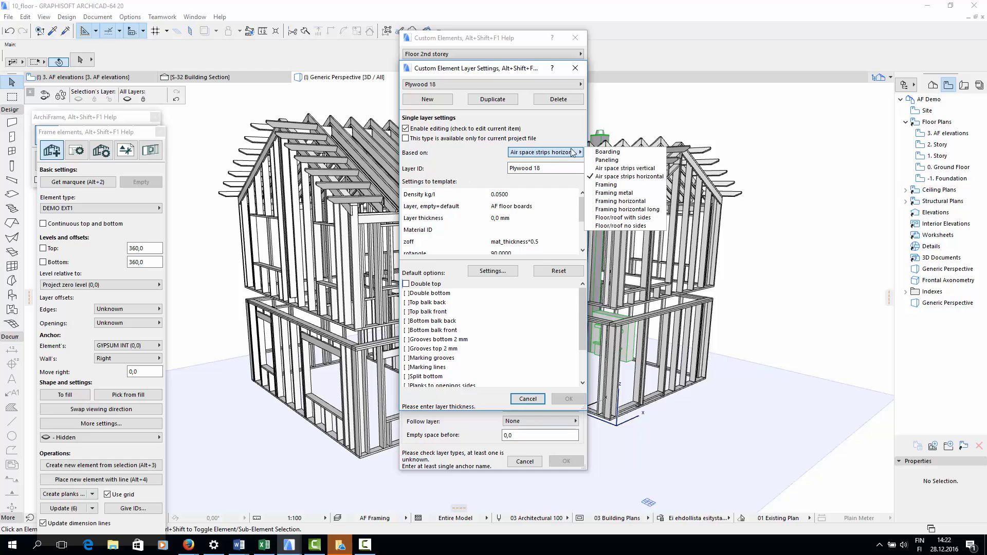
click(597, 152)
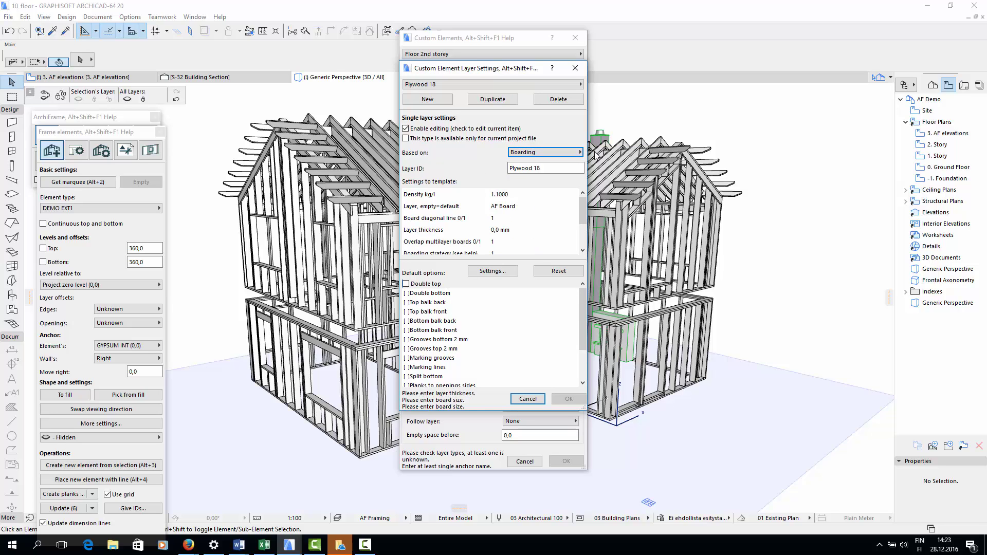
- Set the Plywood 18 layer thickness to 18 mm, the board width to 1200 mm and the board height to 2700 mm
click(514, 230)
text(18)
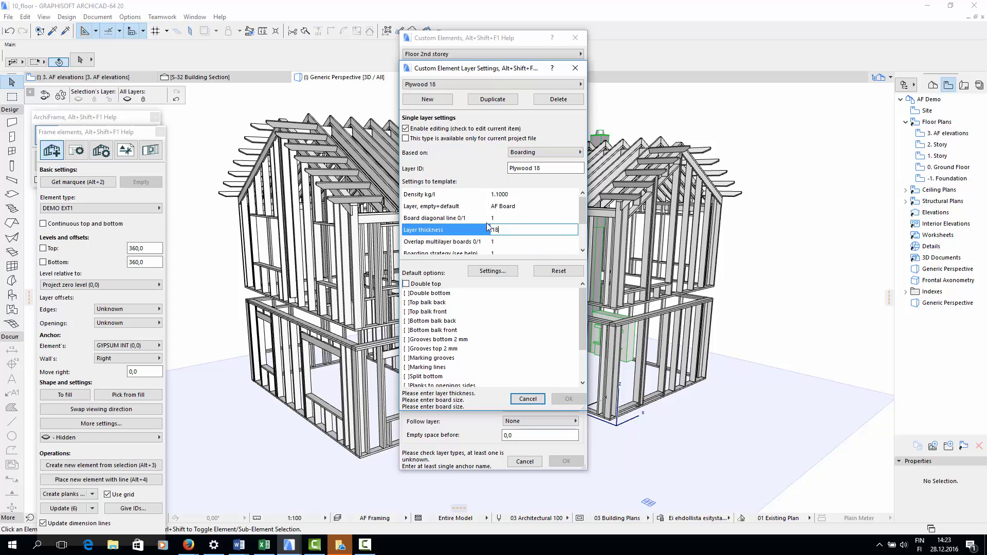
click(535, 245)
scroll(535, 247, down, 2)
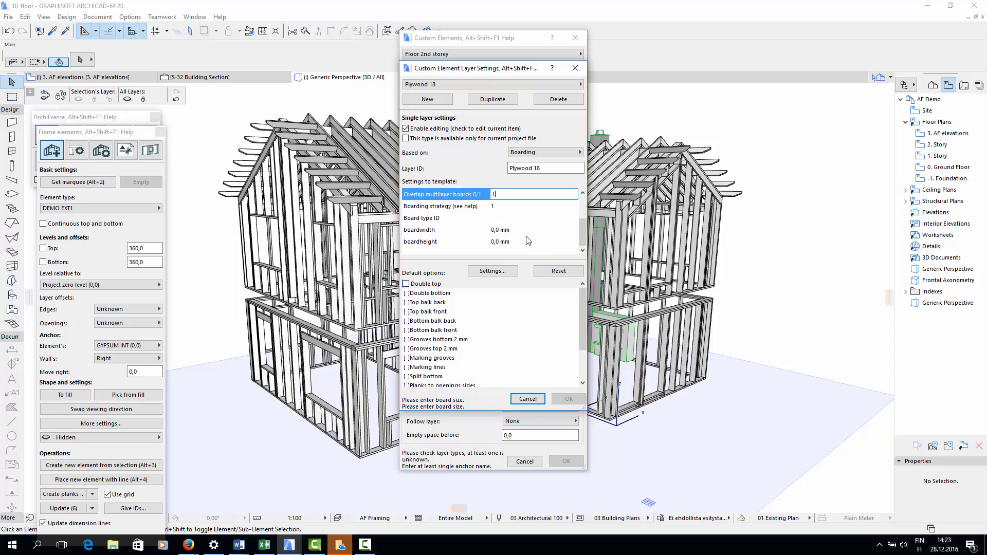
click(426, 233)
text(1200)
click(522, 241)
text(2700)
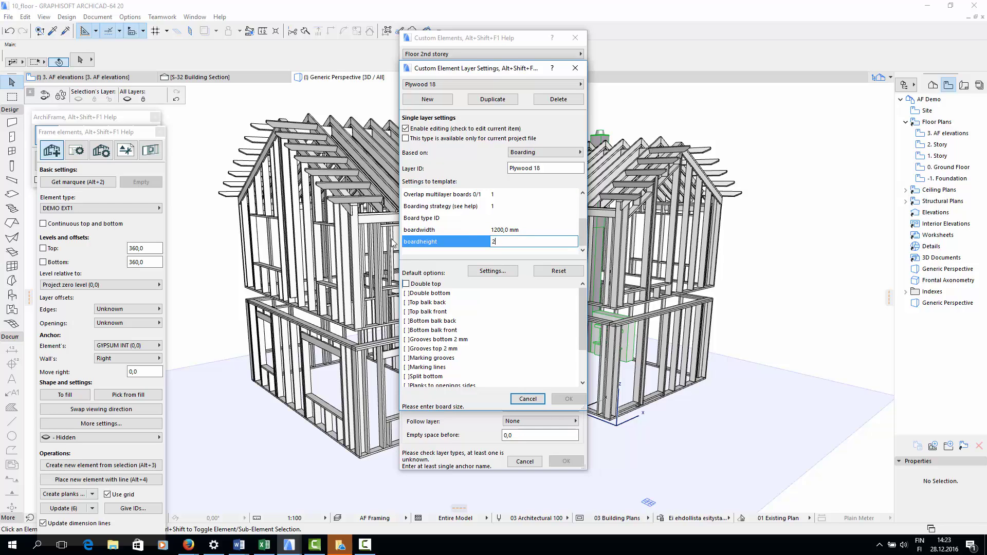
- Enter the board type ID Plywood 18x1200x2700, assign the AF floor boards layer, and accept the Plywood 18 layer type
click(500, 219)
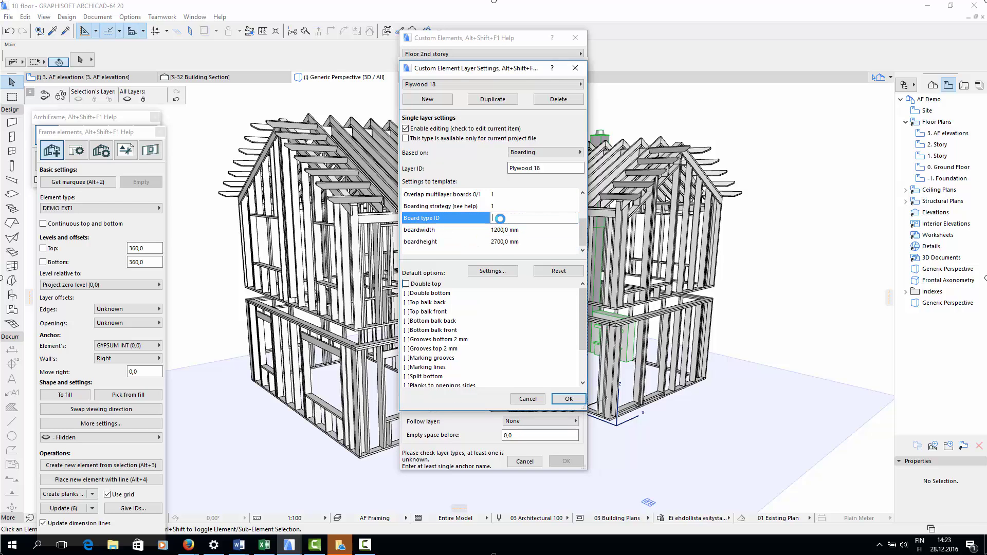
text(Plywood 18x1200x2700)
scroll(493, 218, up, 4)
click(513, 207)
click(514, 207)
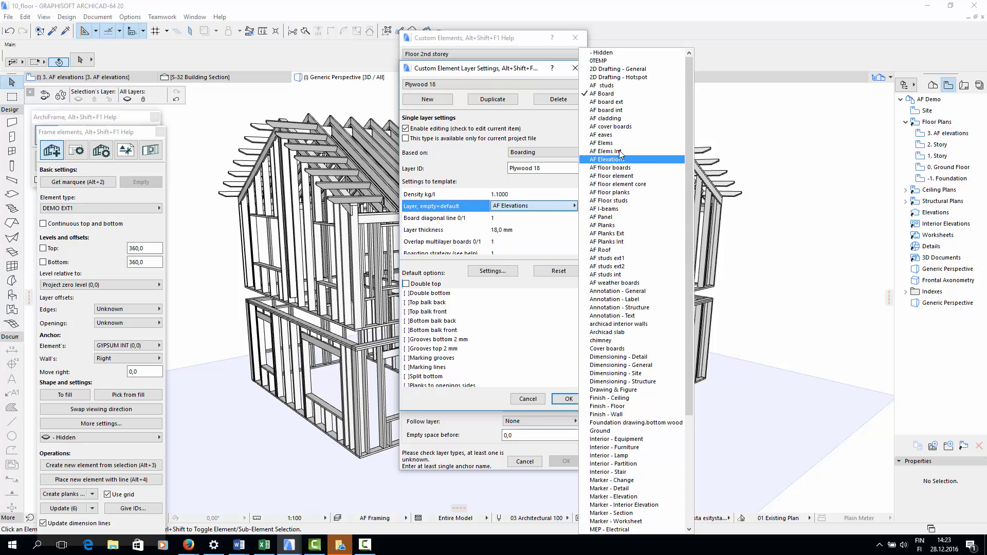
click(637, 176)
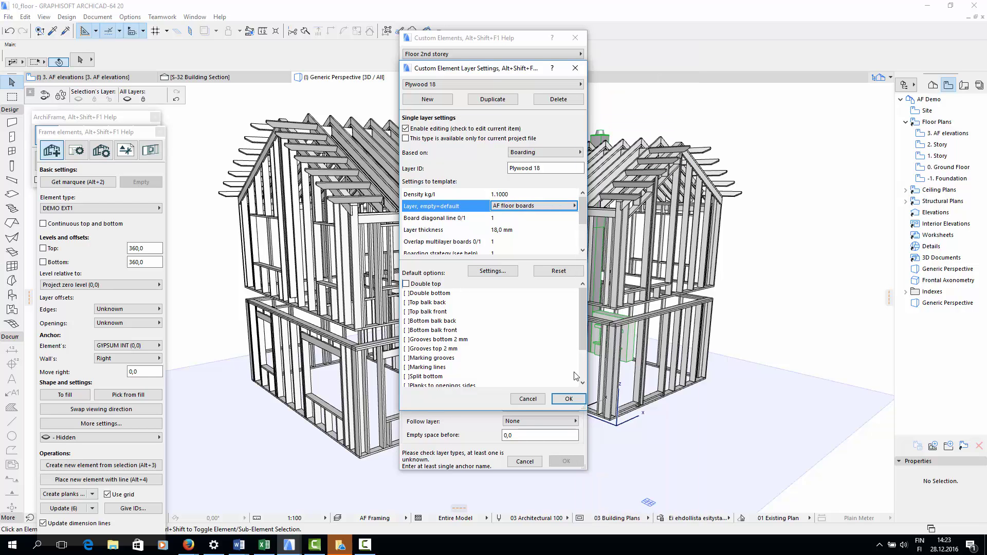
click(570, 400)
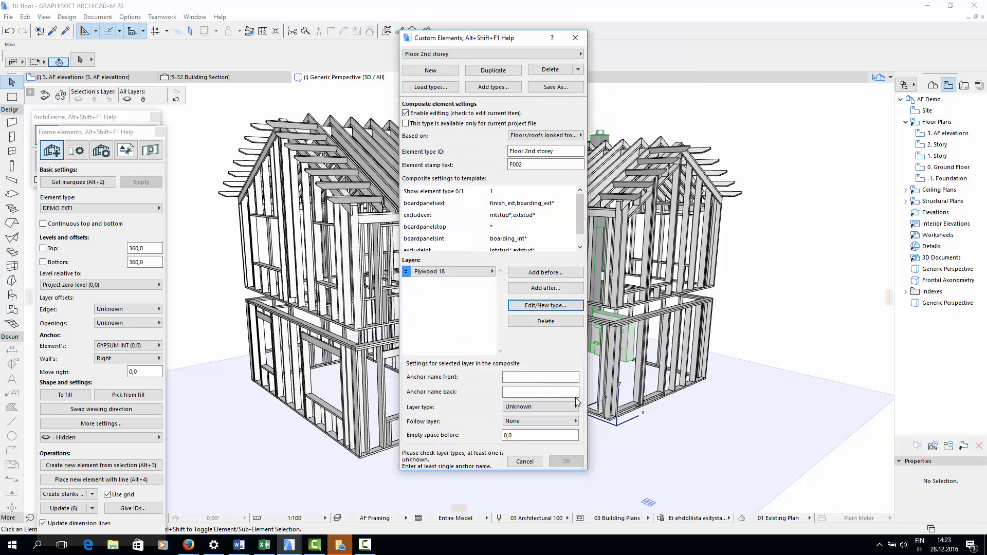
- Add a second layer after Plywood 18 and create a layer type named joists 360, based on Floor/roof with sides
click(564, 286)
click(565, 305)
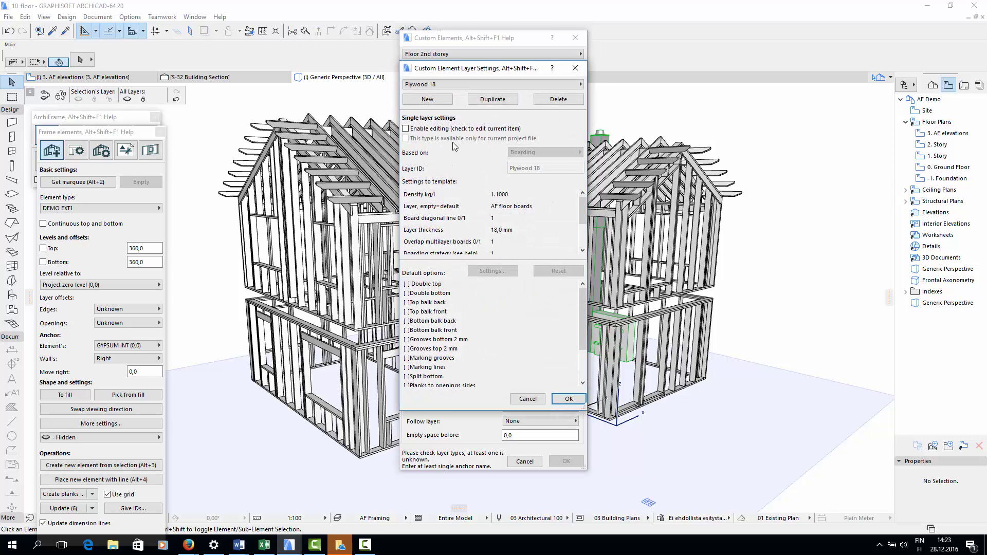
click(427, 99)
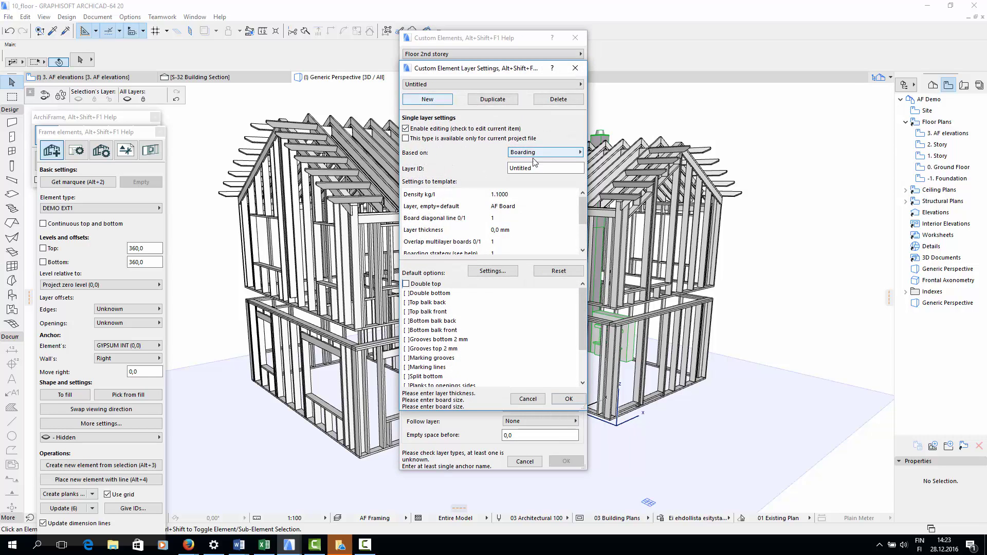
text(joists 360)
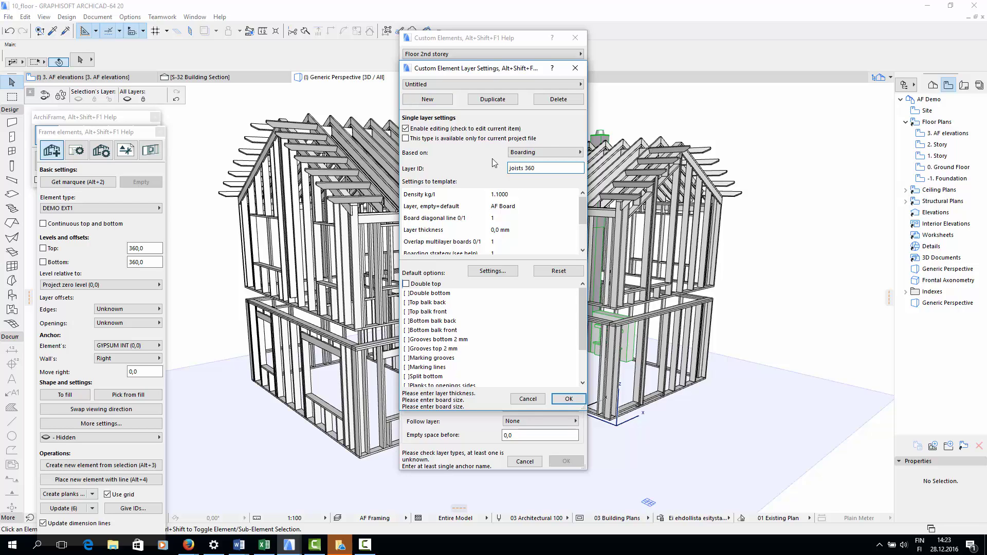
click(571, 153)
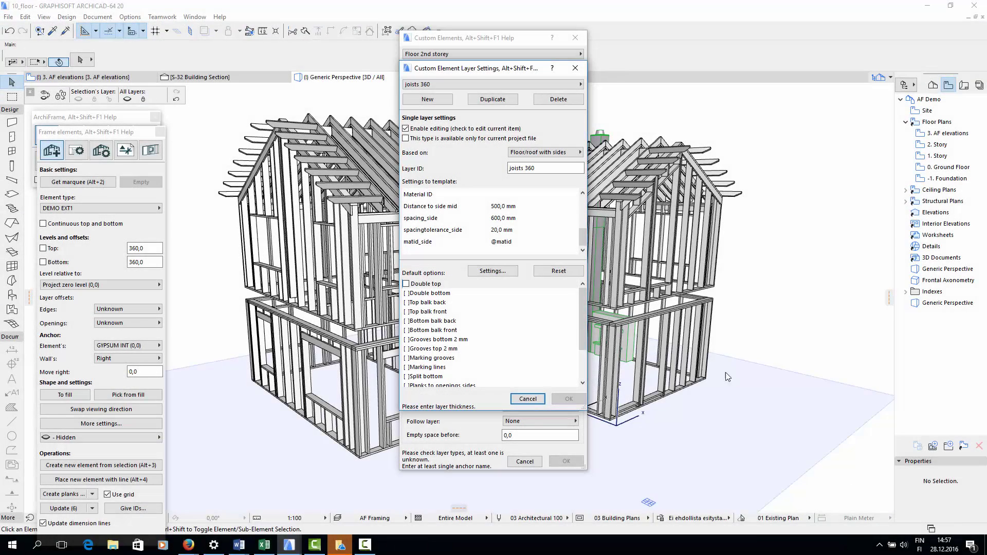
- Assign the AF floor planks layer to the joists 360 layer type and set its layer thickness to 360 mm
scroll(533, 215, up, 5)
click(532, 206)
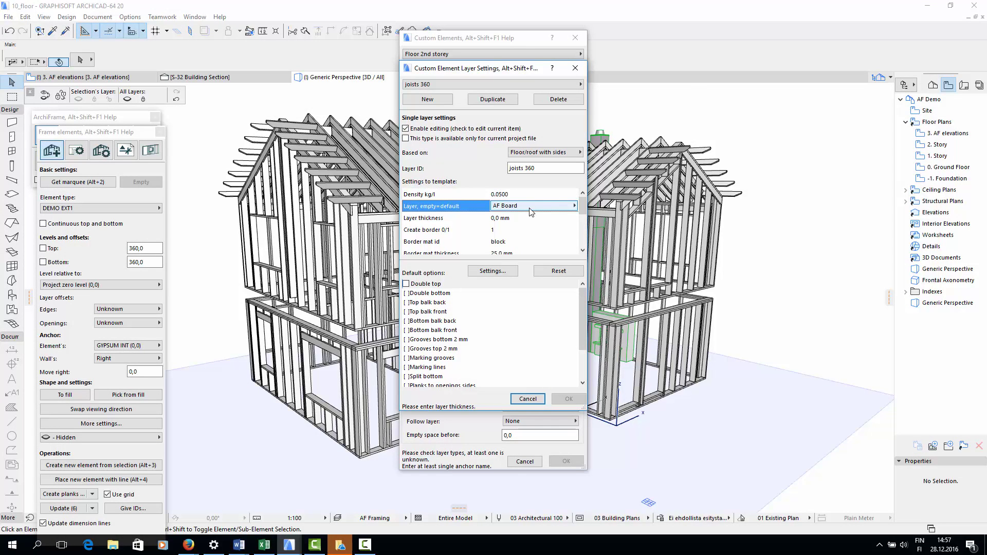
click(532, 210)
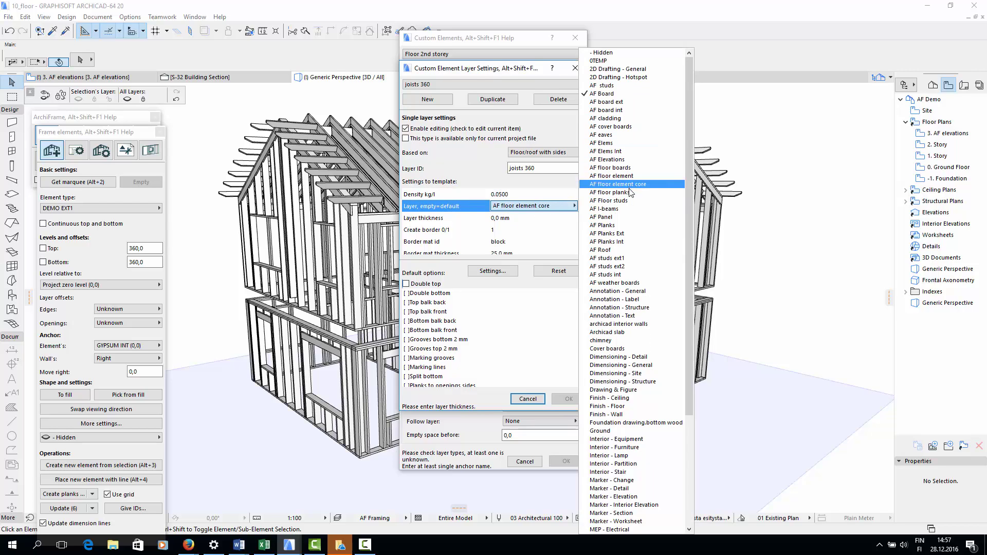
click(612, 192)
click(528, 223)
text(360)
click(508, 230)
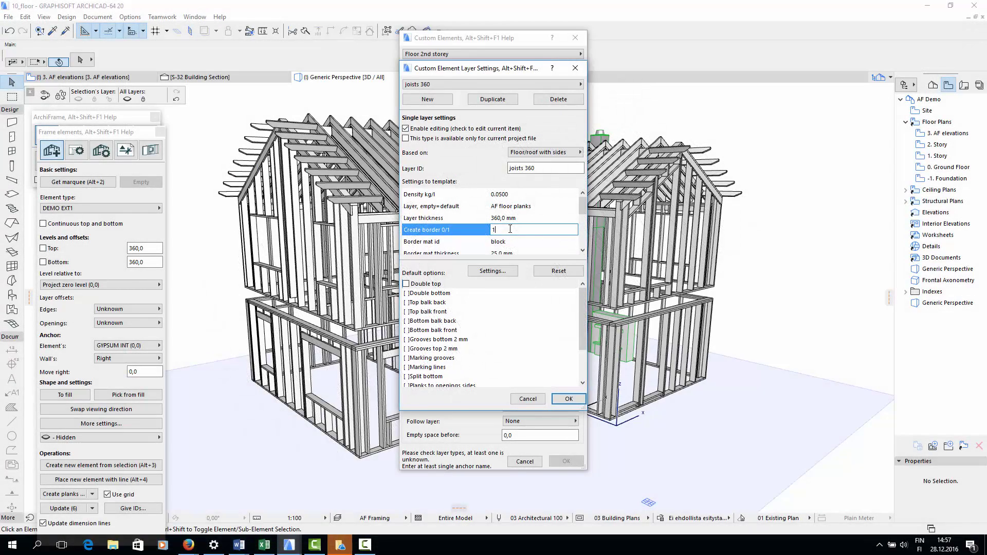
- Set the border material height of the joists 360 layer type to 360 mm
click(505, 242)
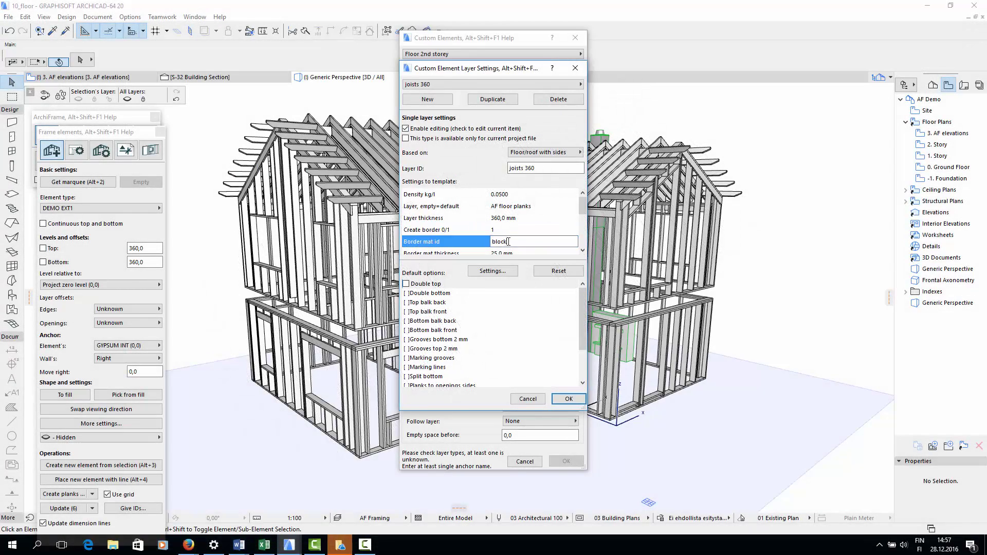
scroll(529, 245, down, 3)
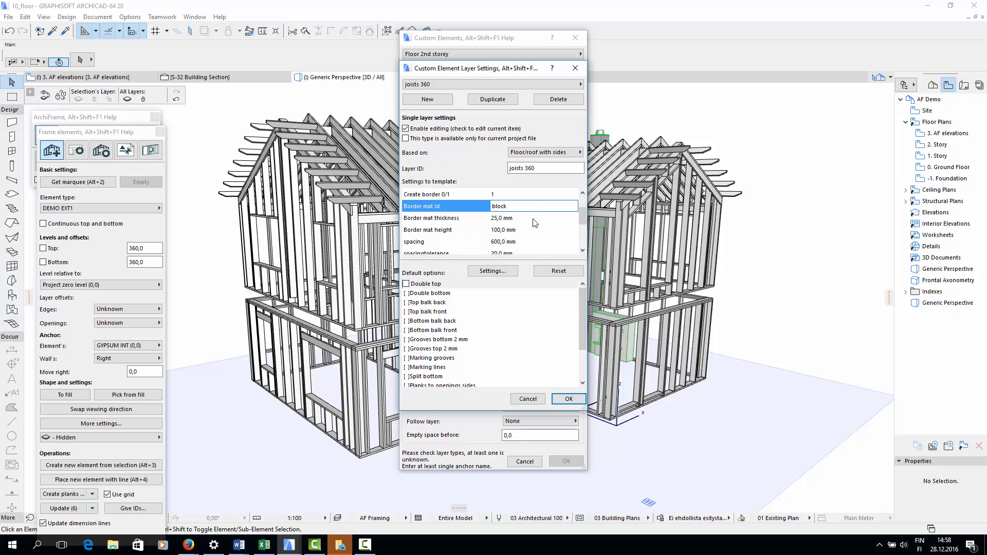
click(535, 221)
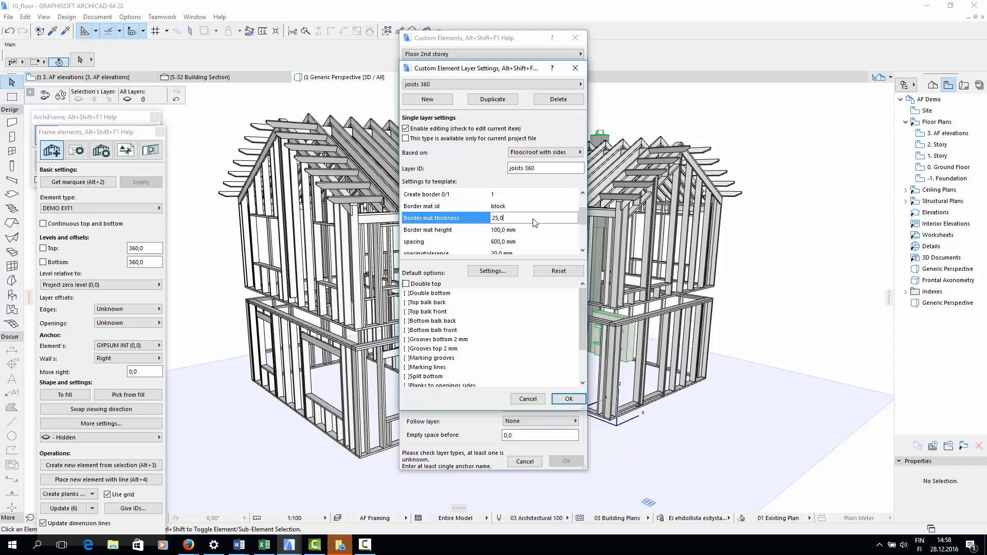
click(537, 230)
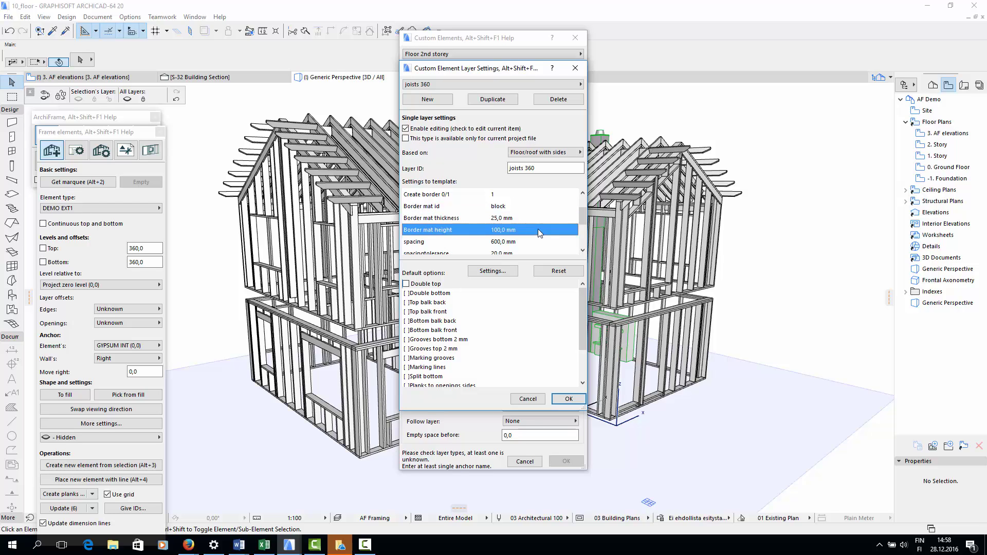
text(360)
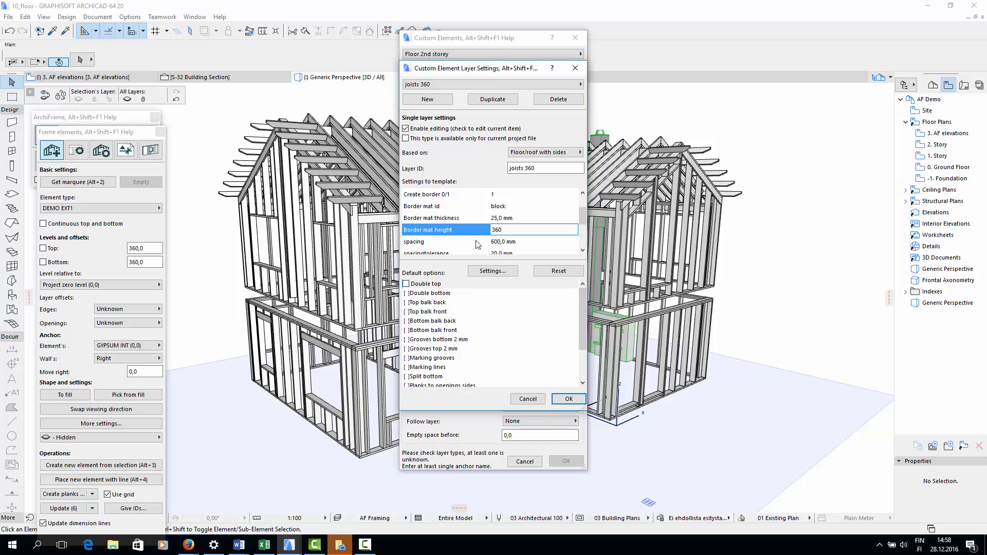
click(536, 243)
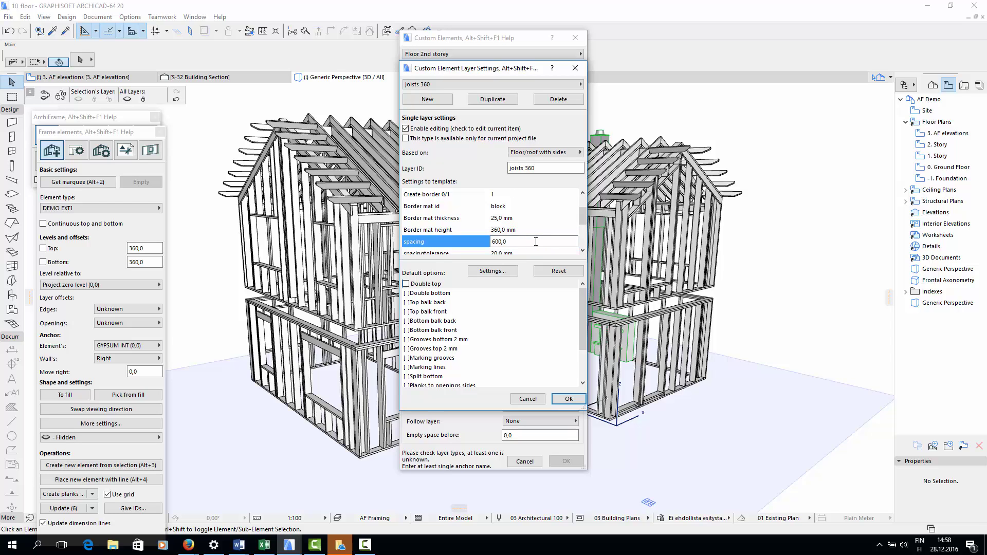
- Choose I 360 as the material ID of the joists 360 layer type and go to its side settings
scroll(529, 241, down, 3)
click(517, 231)
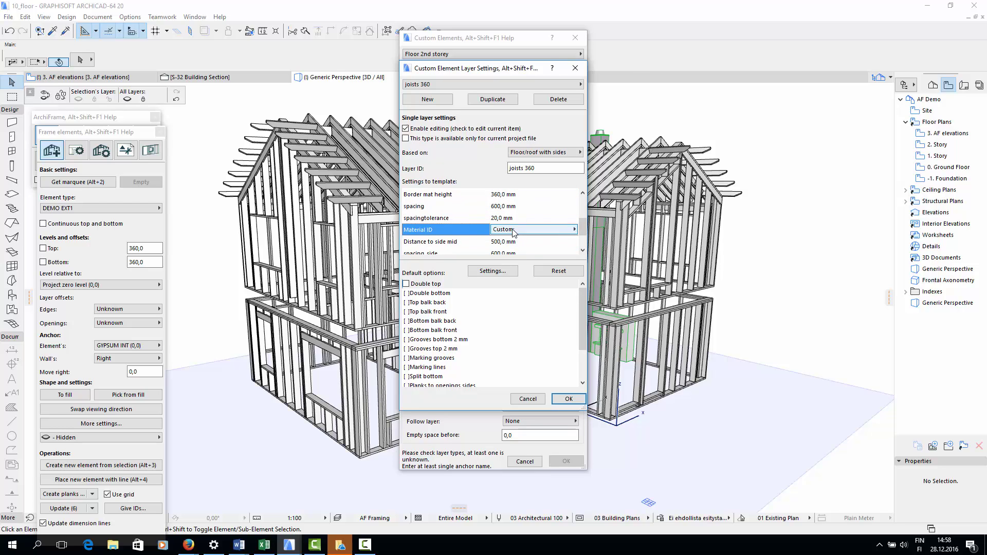
click(519, 230)
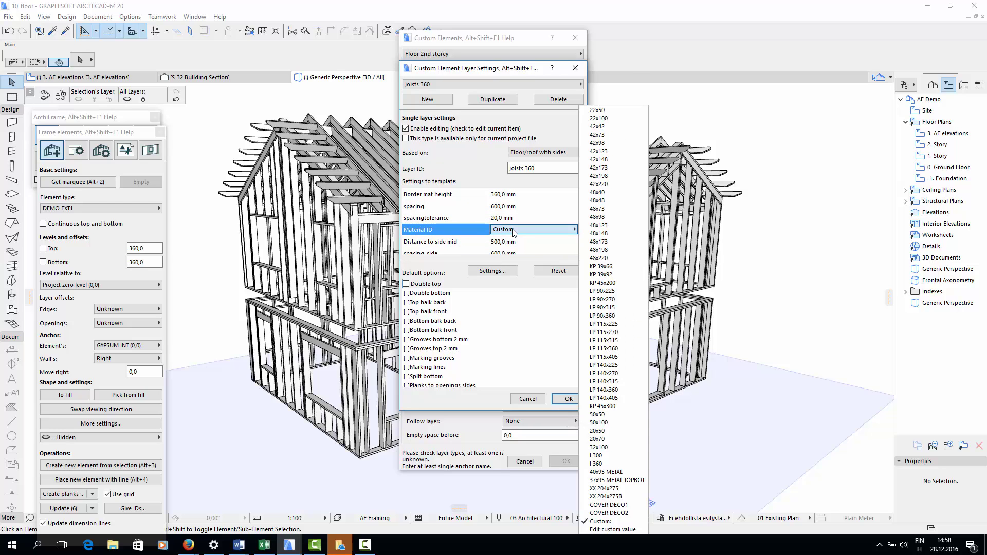
click(596, 464)
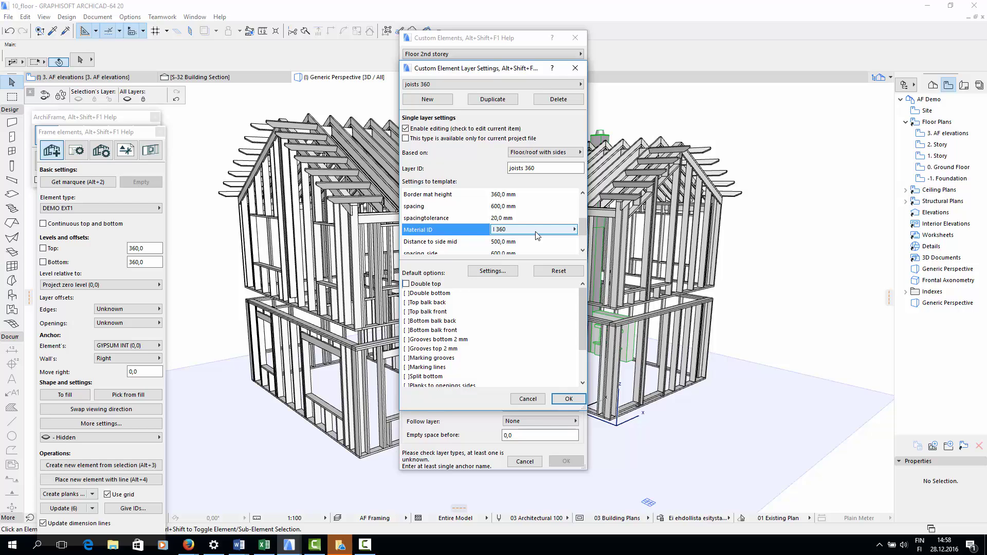
click(582, 251)
click(582, 251)
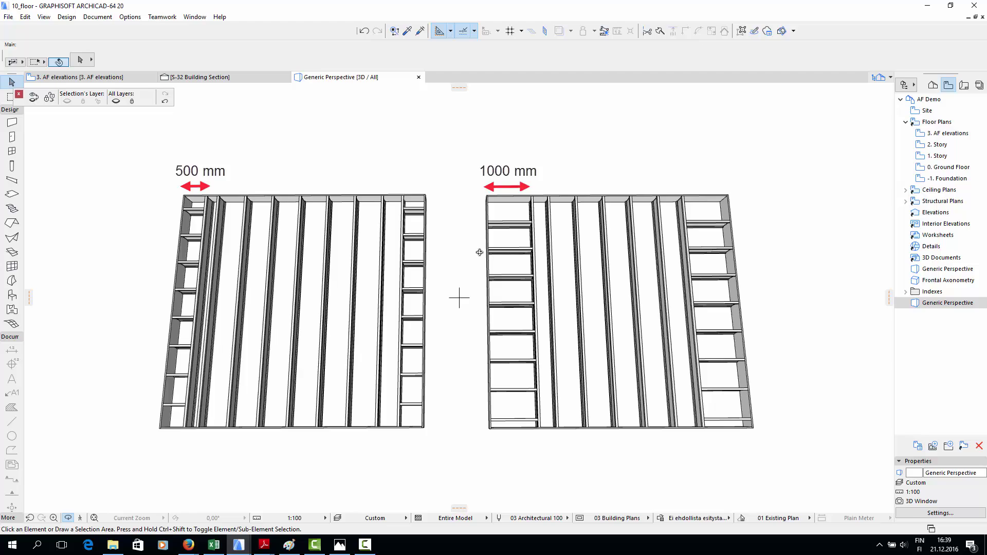
drag(479, 252, 462, 245)
scroll(462, 245, up, 10)
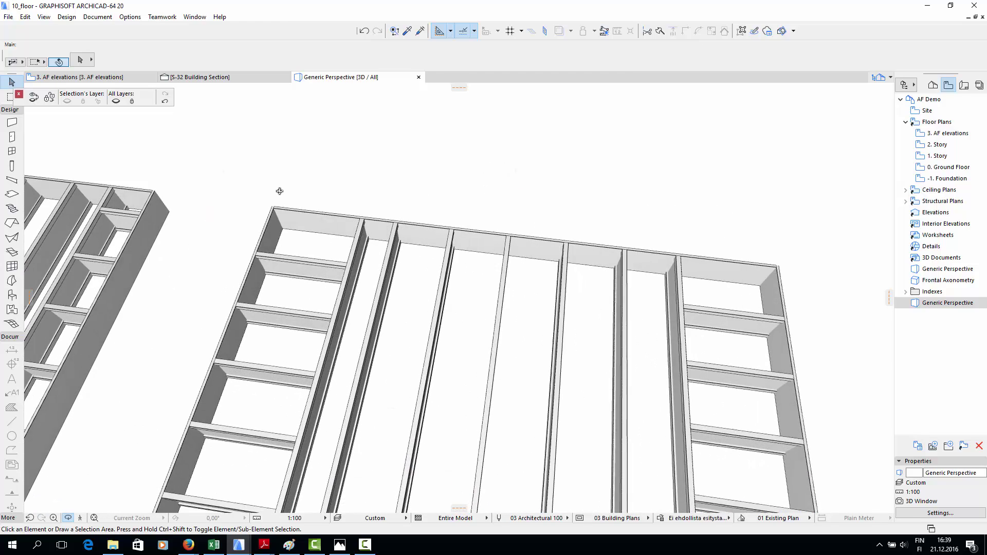
scroll(134, 229, up, 2)
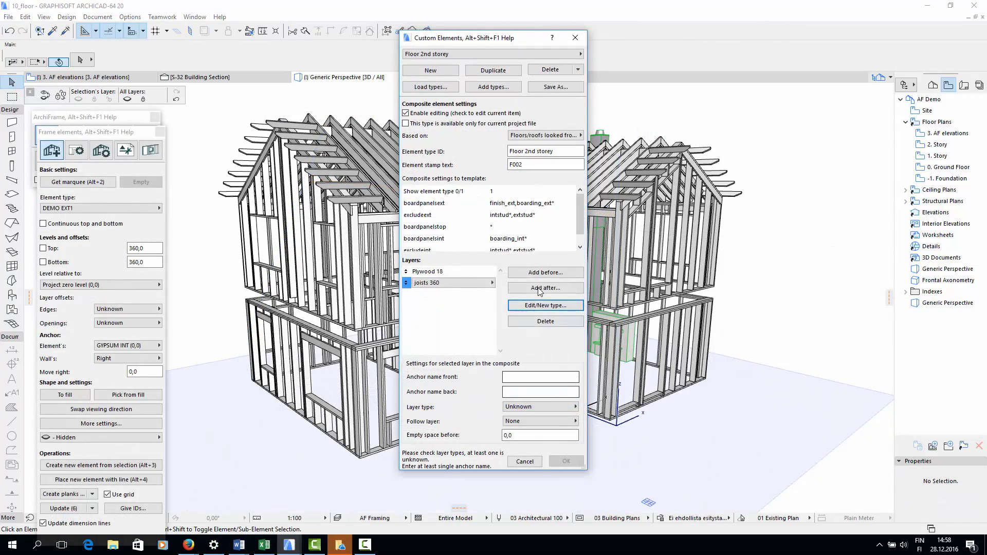
- Add a third layer after joists 360 and create a layer type for it named battens 42x42, based on Framing horizontal
click(538, 287)
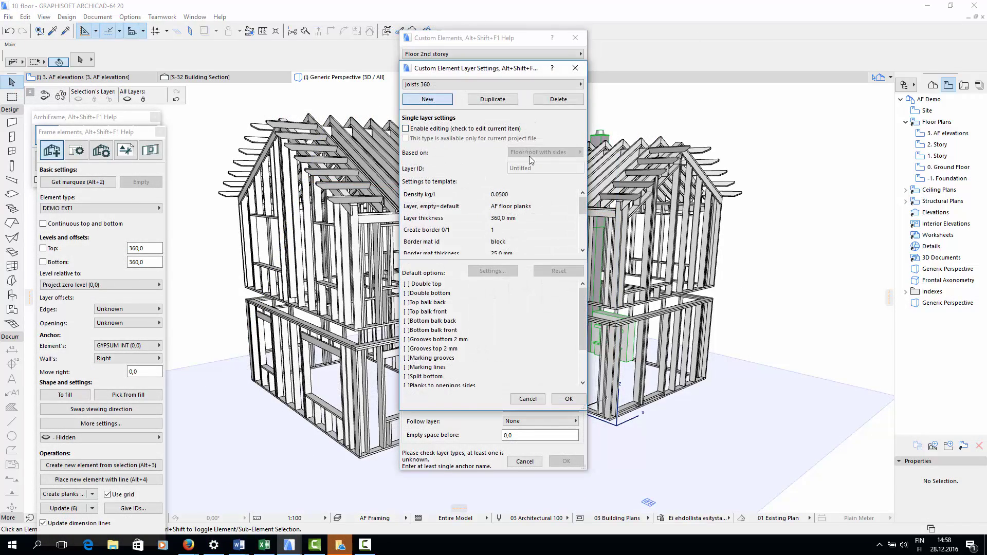
text(batte)
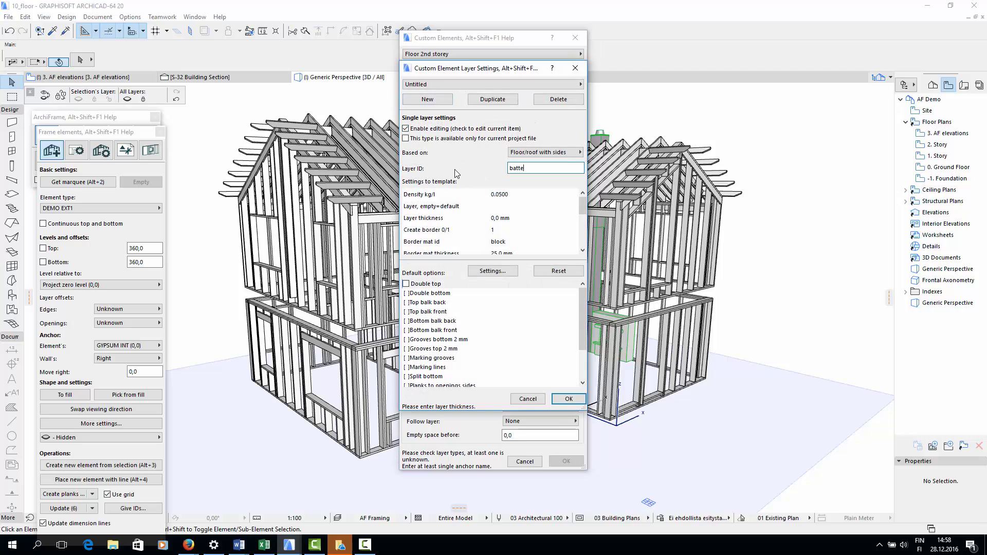
text(ns 42x42)
click(545, 152)
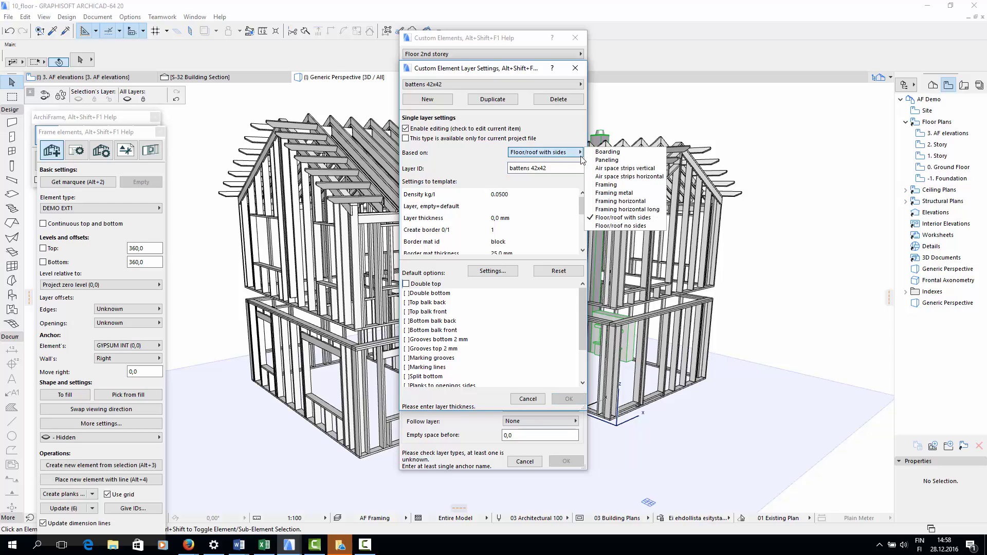
click(644, 203)
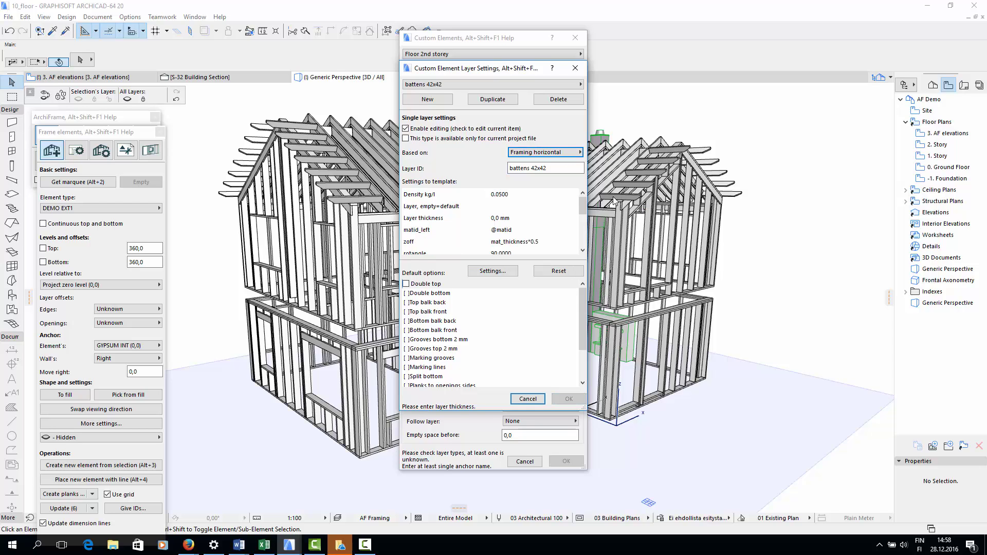
- Assign the AF Floor studs layer to the battens 42x42 type and set its layer thickness to 42 mm
click(560, 197)
click(553, 207)
click(553, 207)
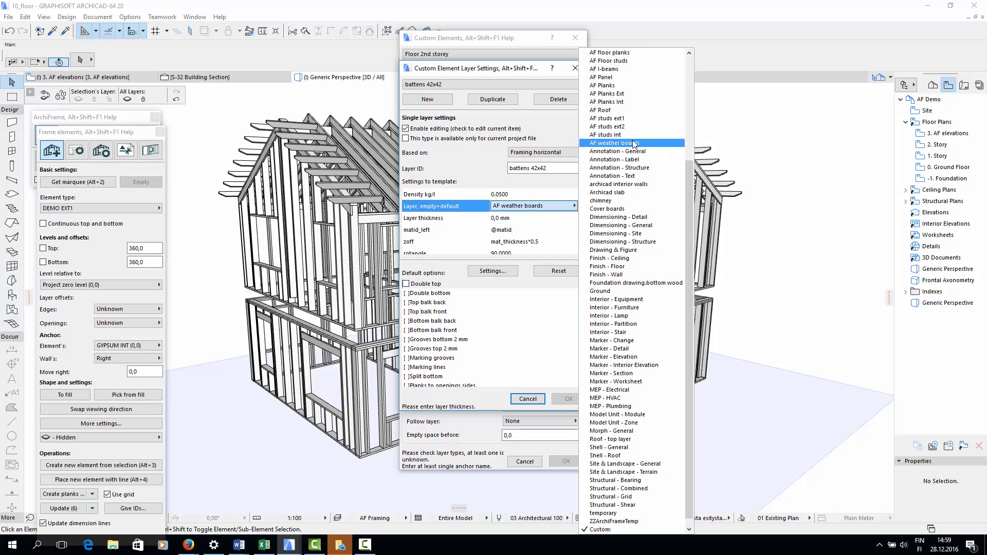
click(632, 61)
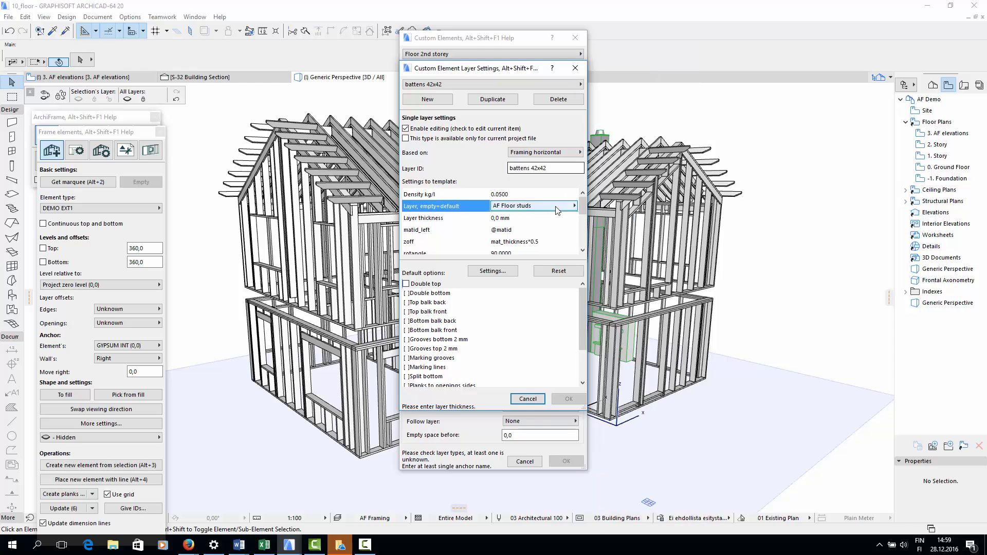
click(520, 218)
text(42)
click(541, 243)
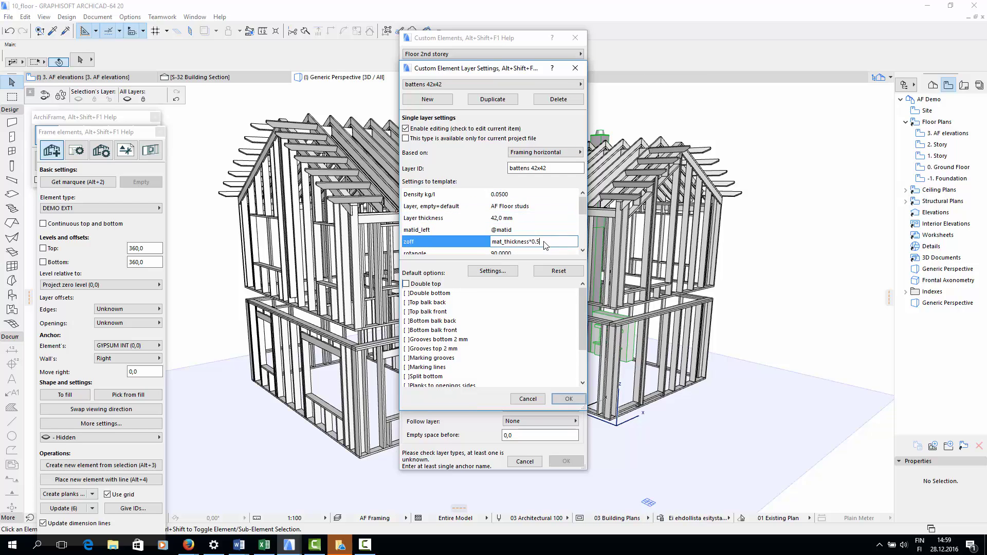
- Choose 42x42 as the material ID of the battens 42x42 layer type
scroll(543, 245, down, 5)
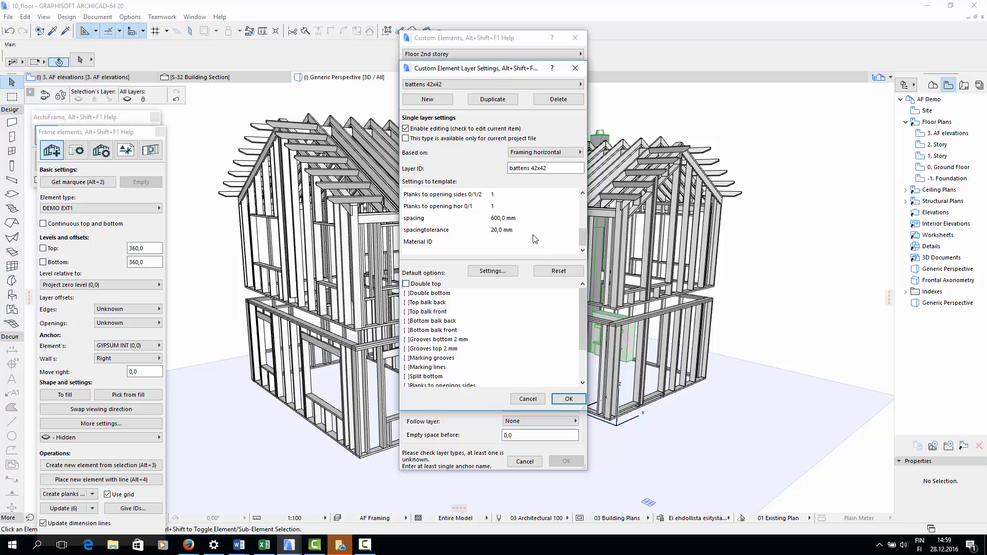
click(521, 243)
click(521, 243)
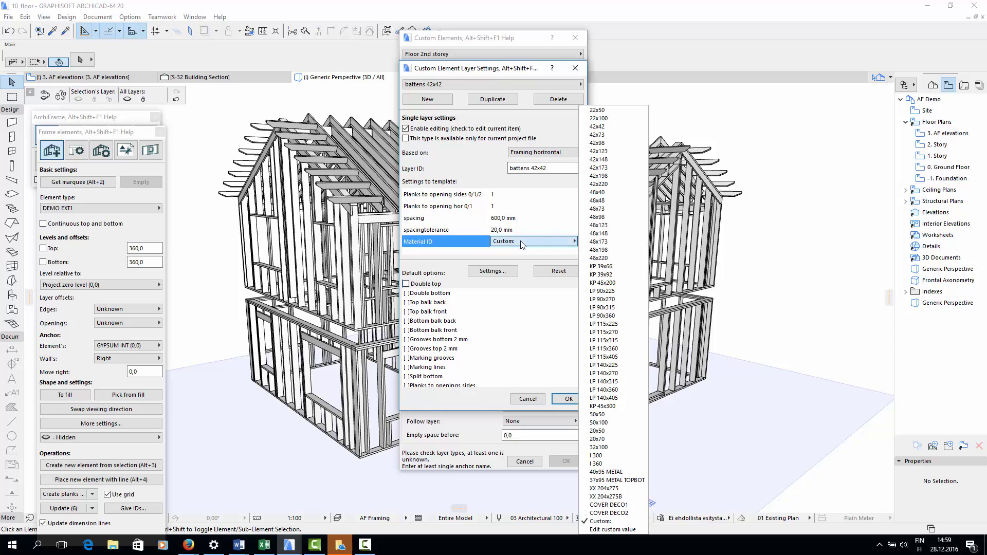
click(604, 129)
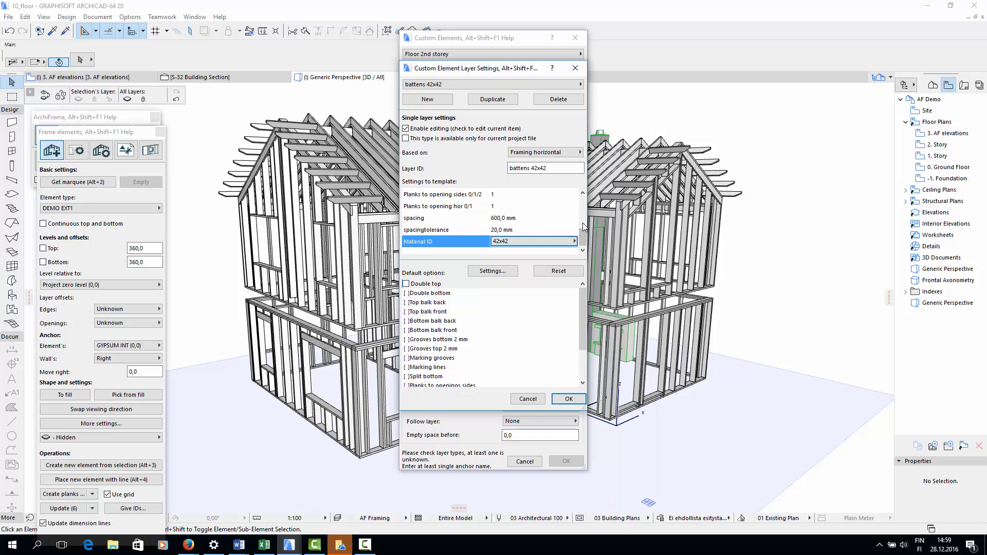
- Set the batten spacing to 300 mm and accept the battens 42x42 layer type
click(514, 219)
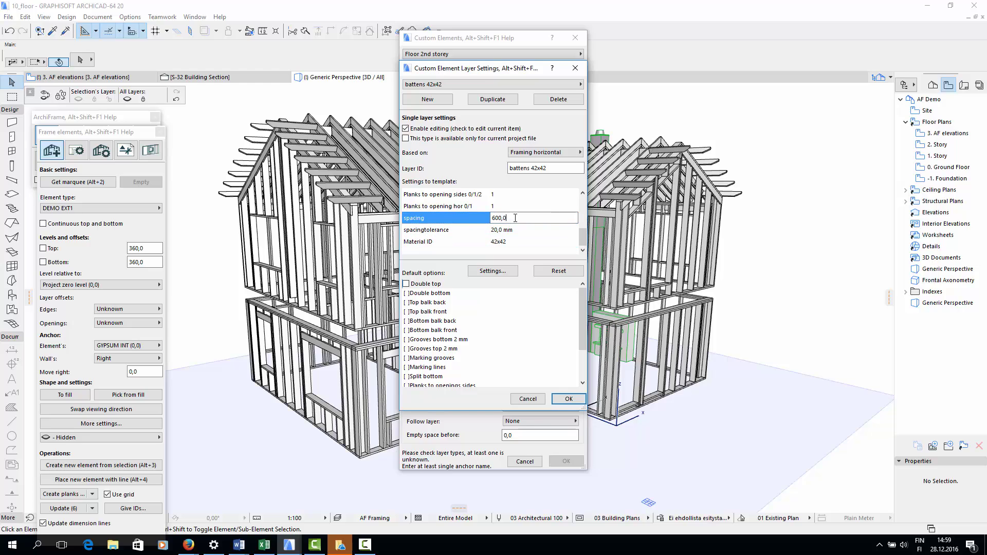
text(300)
click(551, 230)
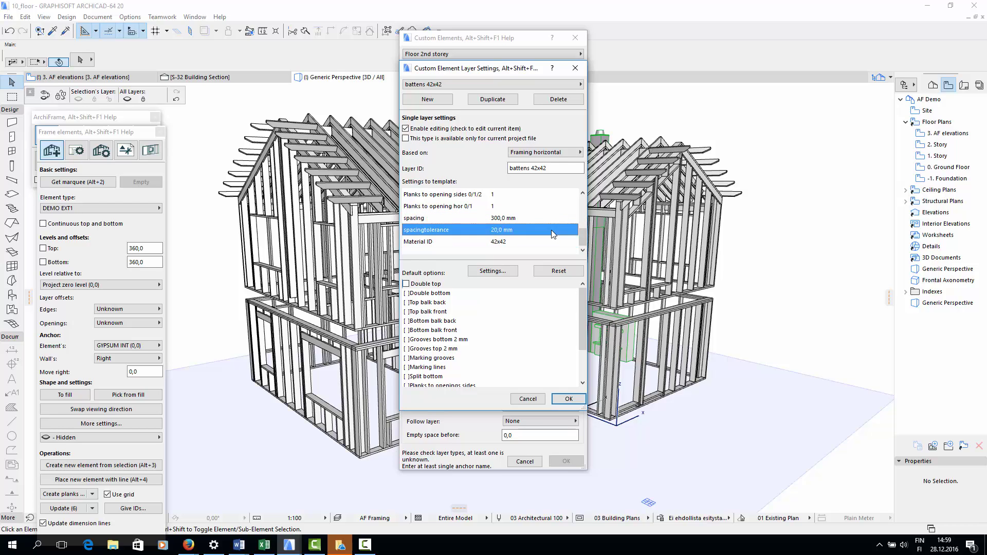
click(569, 399)
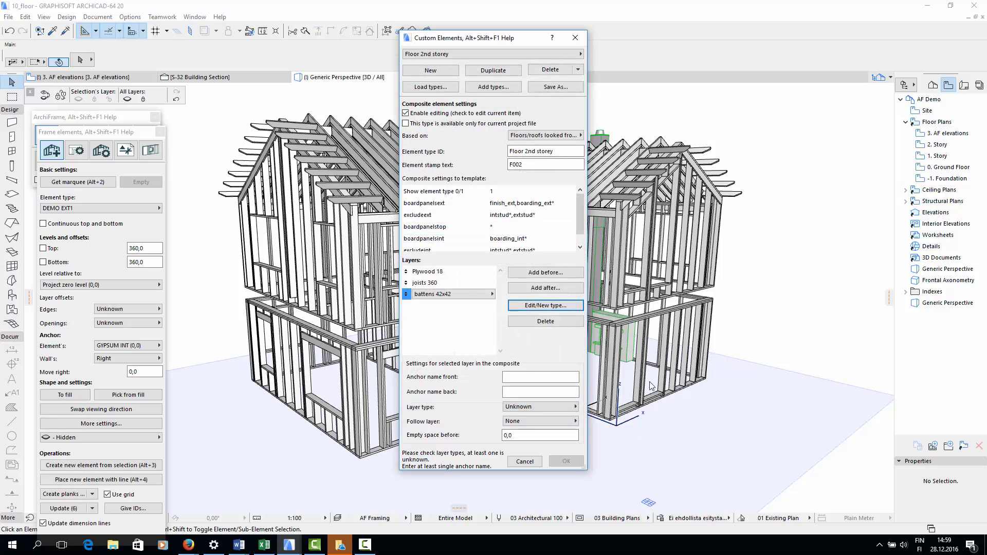
- Create a new layer type named gypsumceil 13, based on Boarding
click(557, 306)
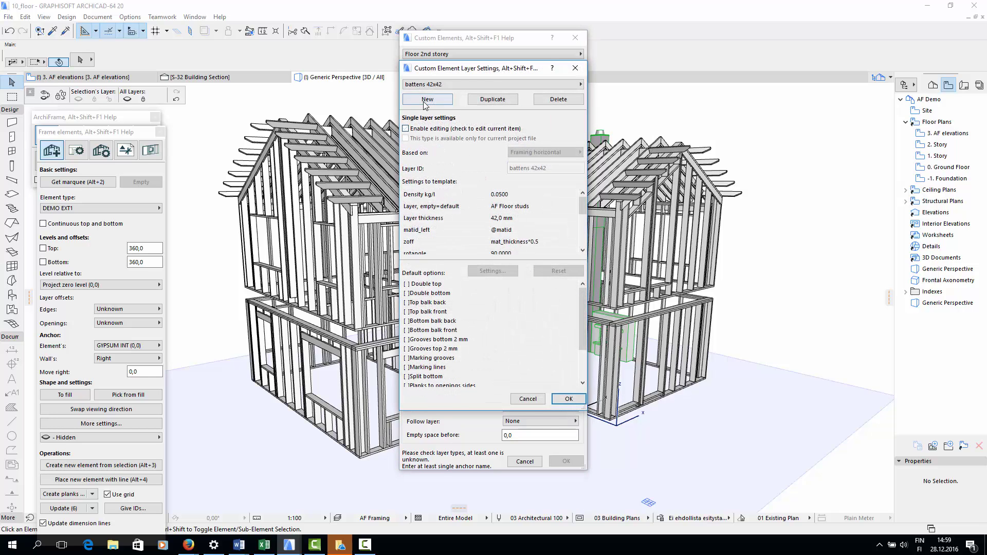
click(427, 99)
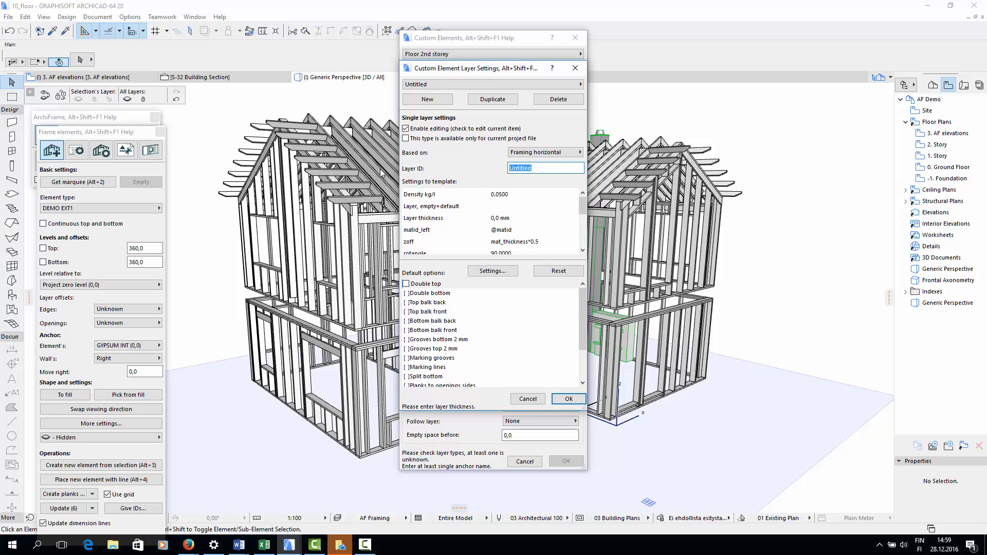
text(gypsumceil 13)
click(544, 153)
click(616, 215)
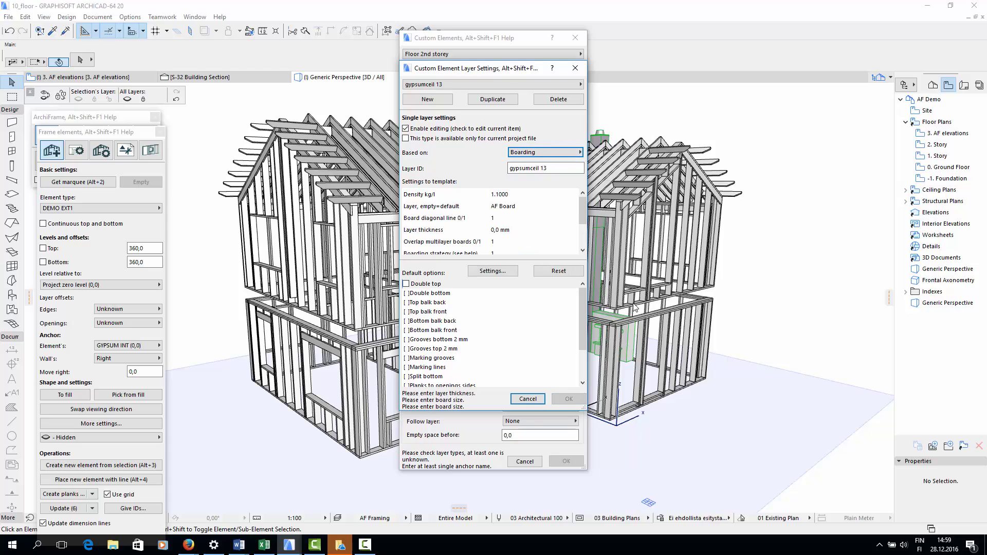
- Assign the AF floor boards layer to the gypsumceil 13 type and set its layer thickness to 13 mm
click(520, 209)
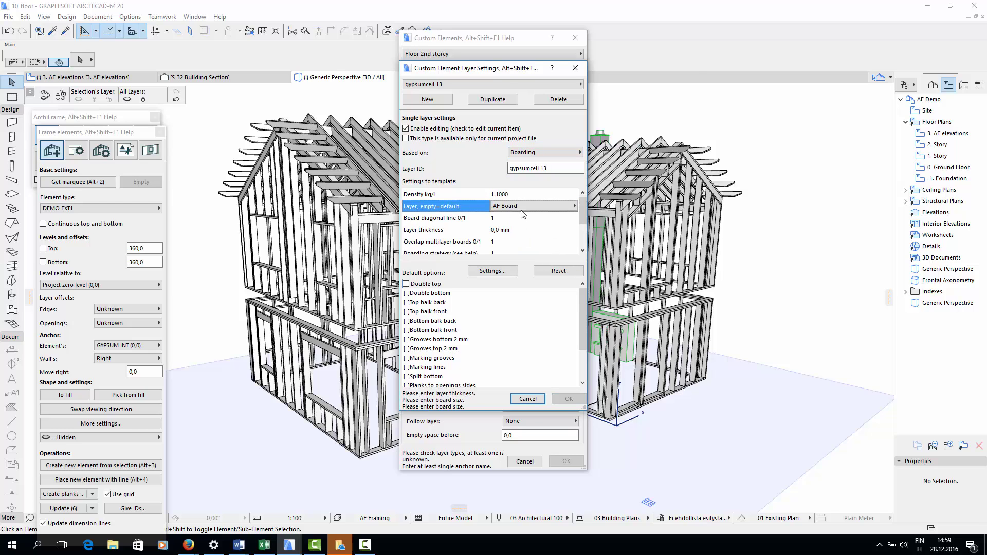
click(522, 208)
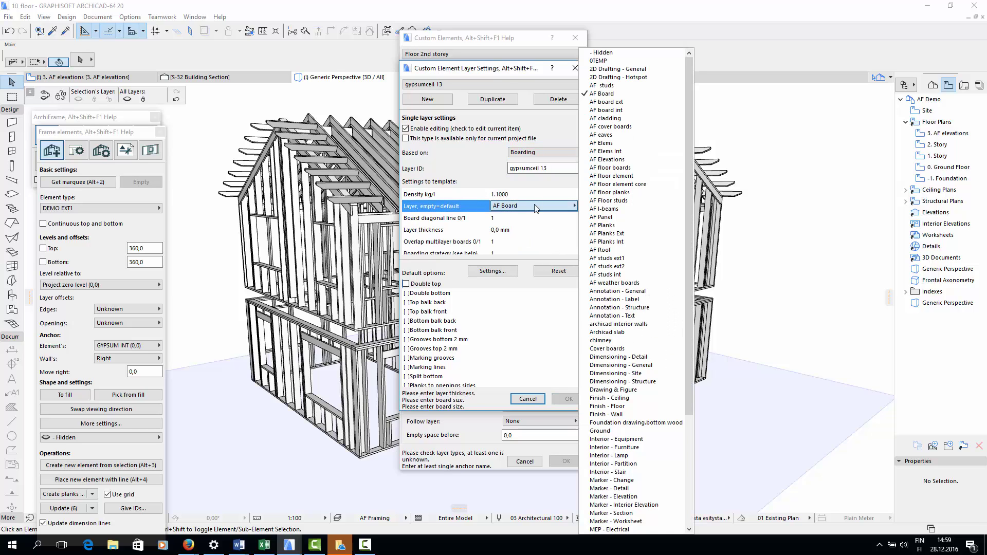
click(632, 168)
click(518, 230)
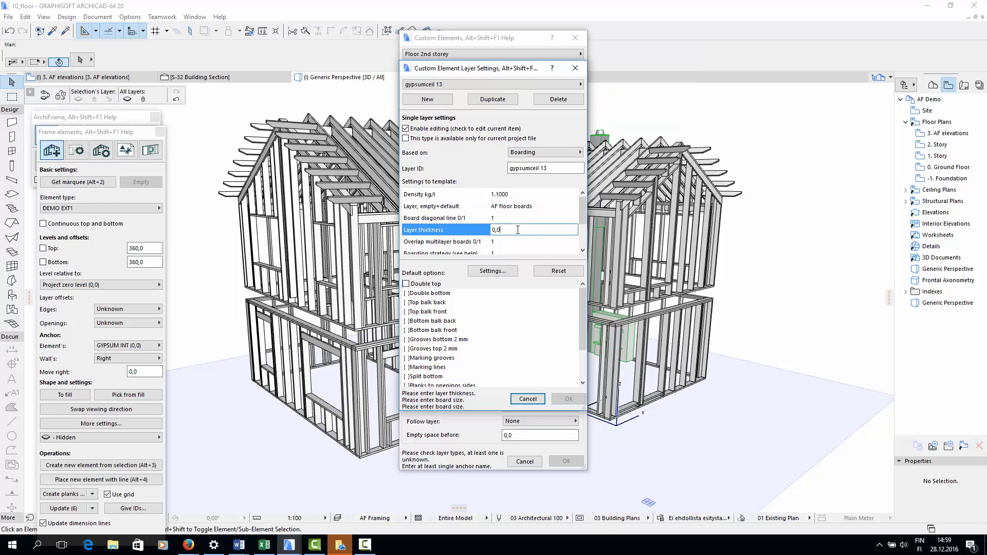
text(13)
click(529, 242)
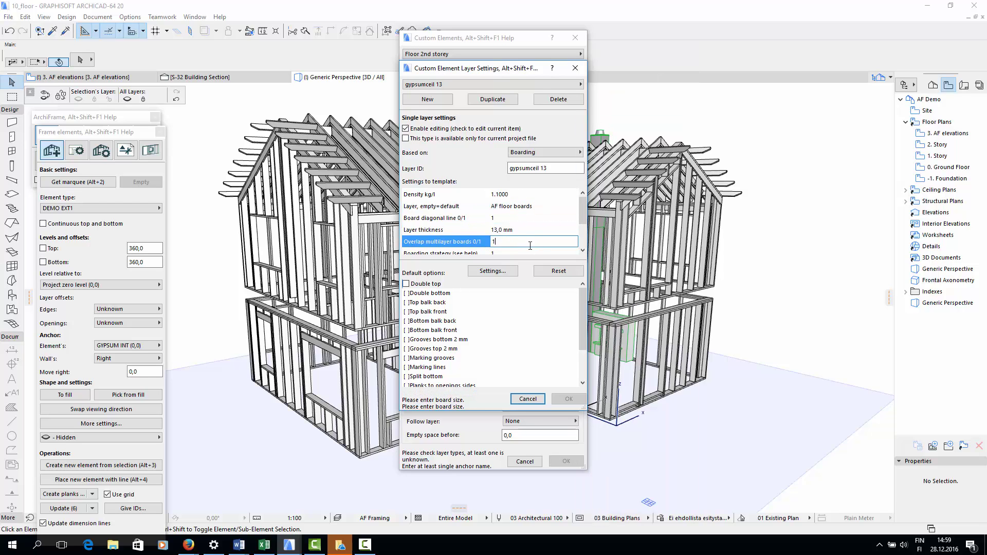
- Set the gypsumceil 13 layer type's board width to 1200 mm and board height to 2700 mm
scroll(526, 251, down, 1)
click(490, 230)
text(12)
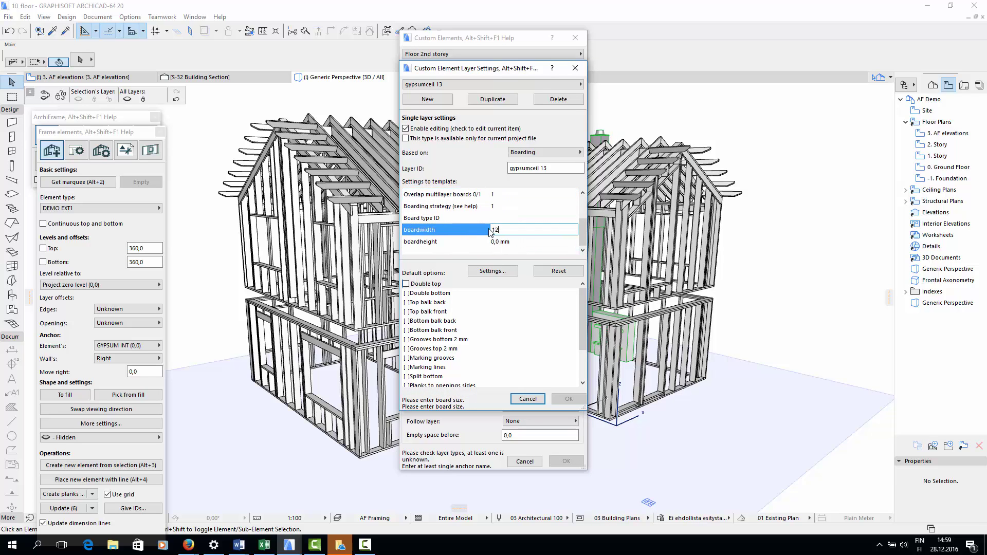
text(00)
click(514, 241)
text(2)
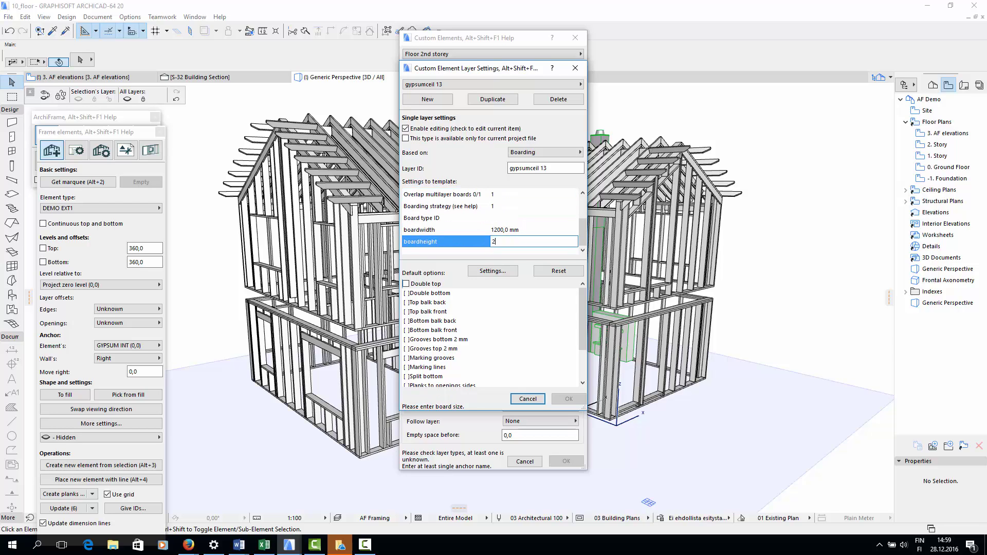
text(700)
- Set the board type ID to gypsum 13x1200x2700 and accept the gypsumceil 13 layer type
click(548, 219)
click(498, 222)
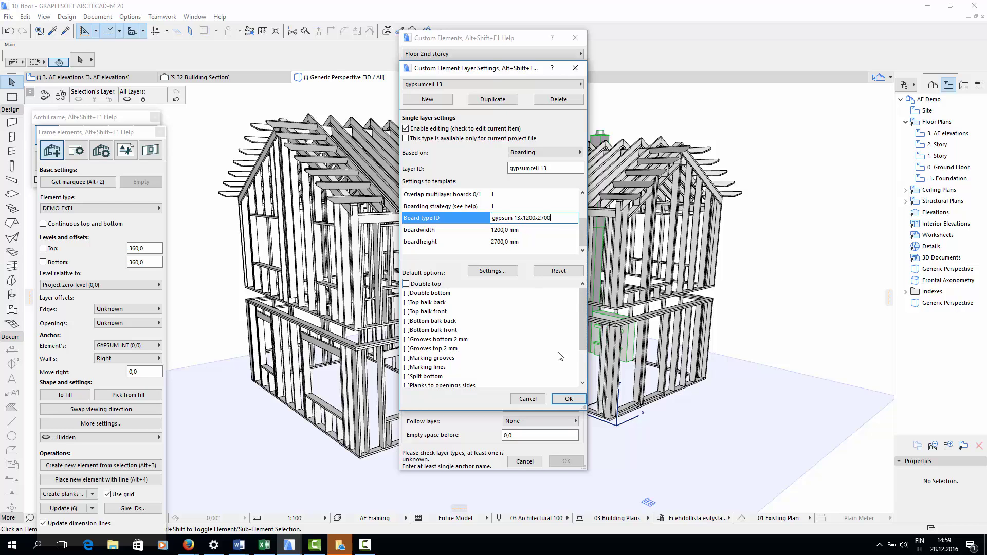
click(568, 399)
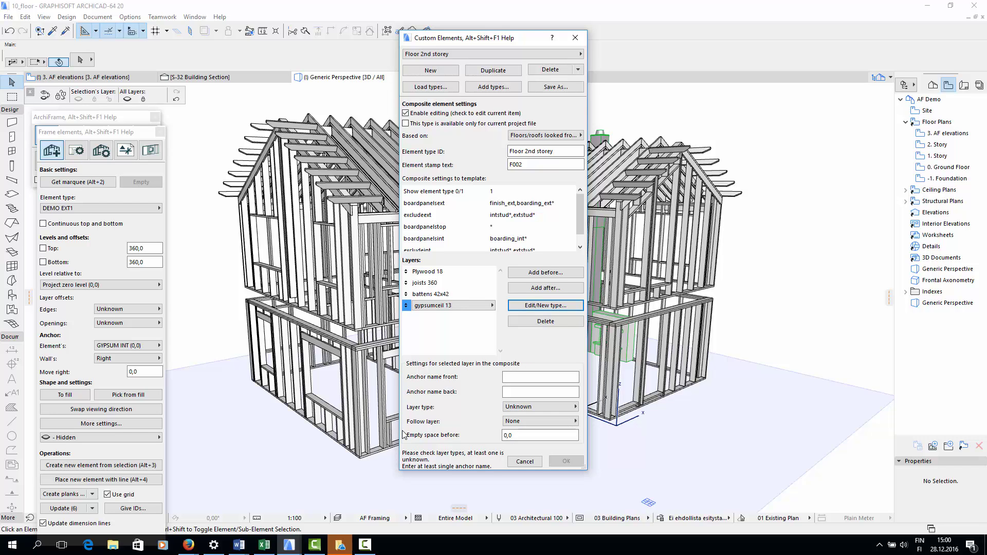
- Set the joists 360 layer to Main framing and name its front and back anchors joists top and joists bottom
click(444, 285)
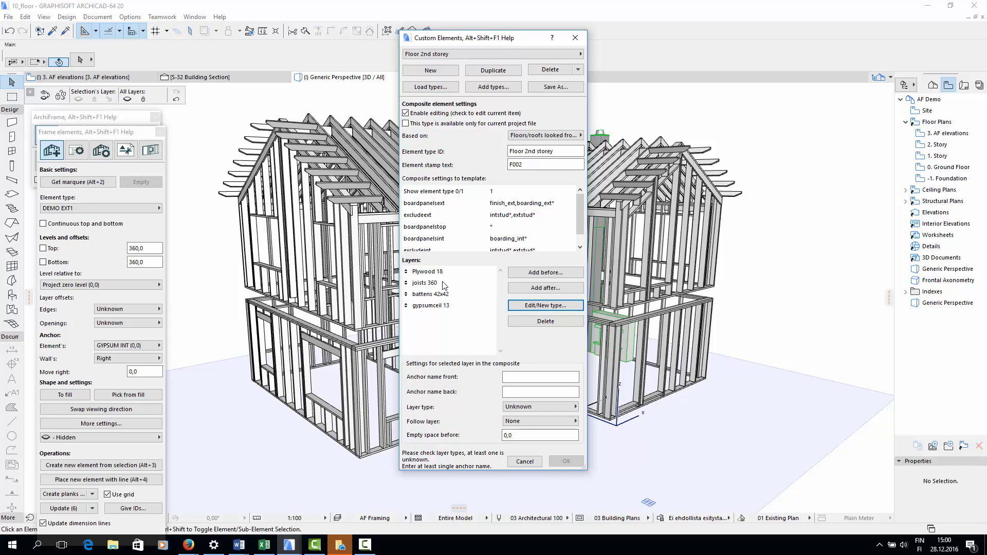
click(444, 285)
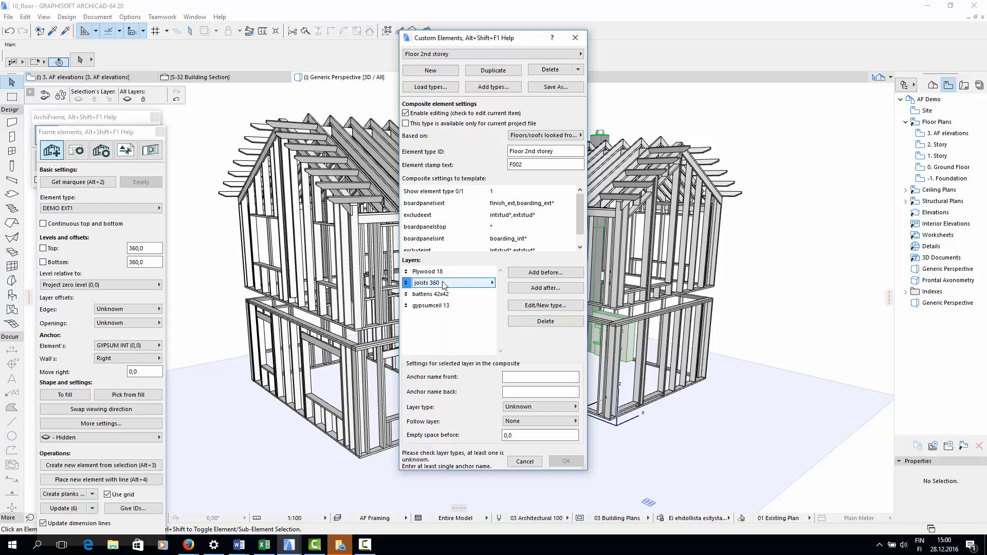
click(535, 407)
click(602, 431)
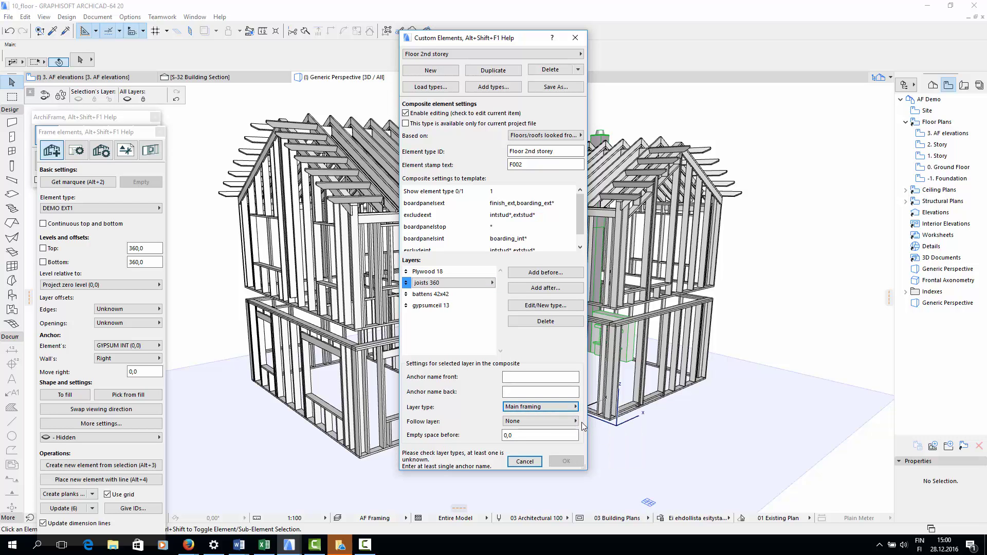
click(574, 421)
click(574, 424)
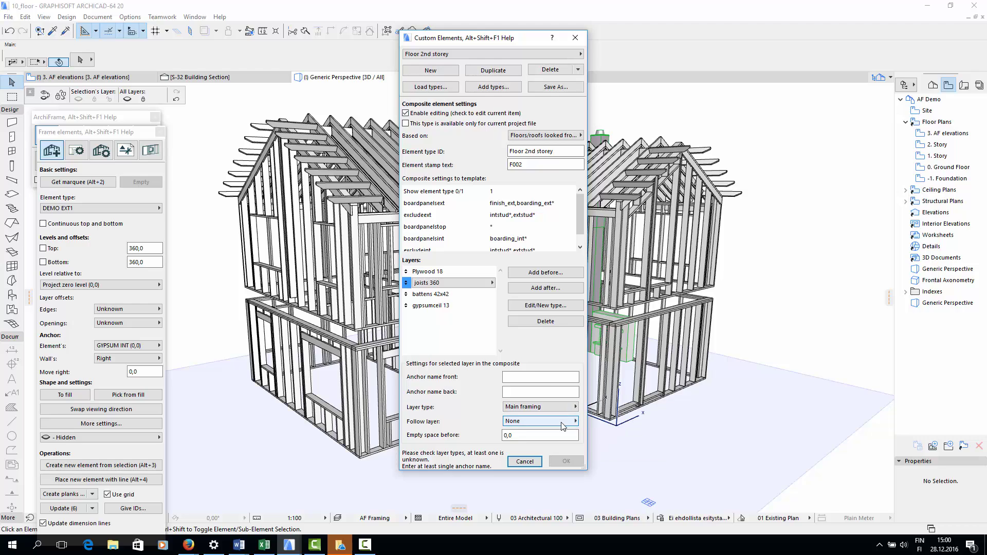
click(535, 379)
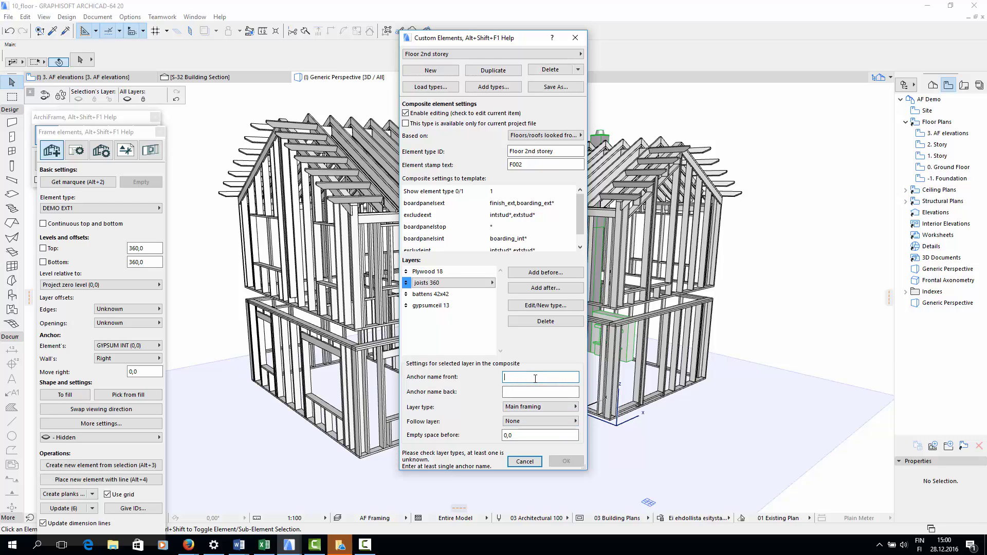
key(Tab)
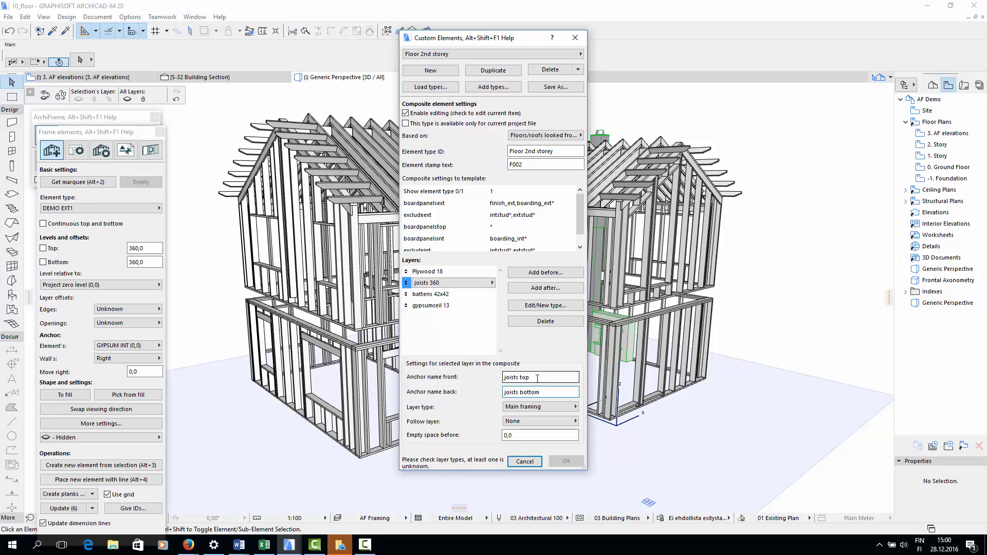
- Name the front and back anchors of the Plywood 18 layer plywood top and plywood bottom
click(445, 273)
click(535, 375)
text(plywood)
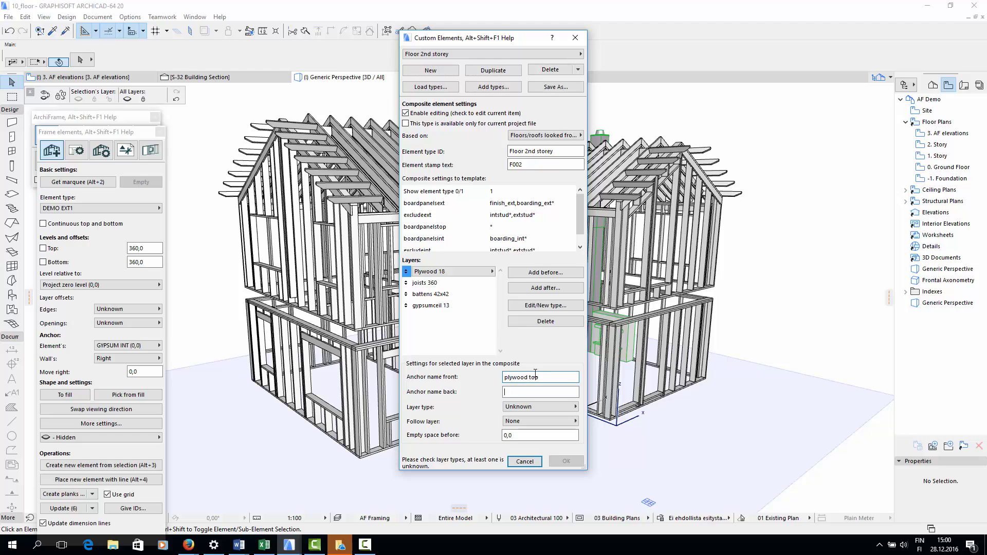
text(plywood bottom)
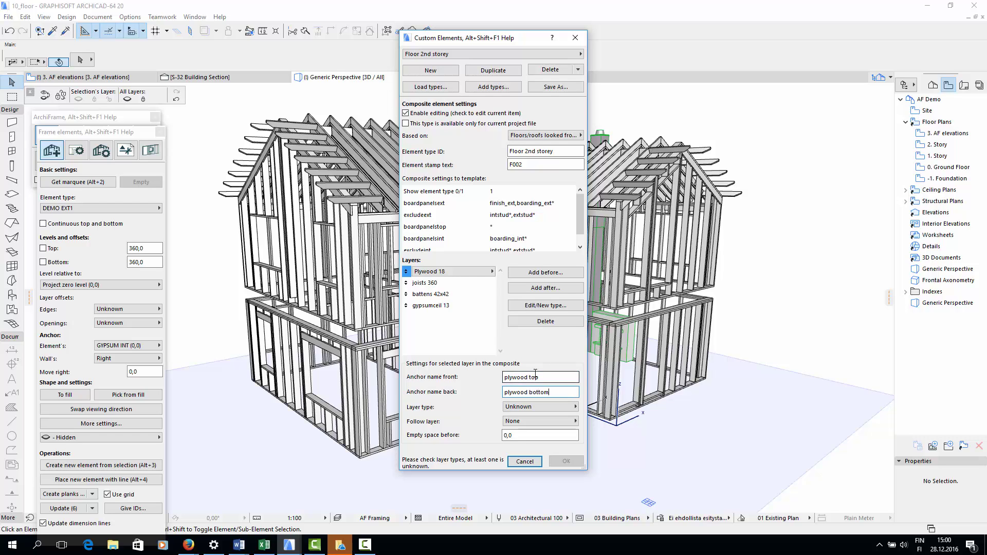
- Set the Plywood 18 layer's type to Boarding exterior and make it follow joists 360 (core)
click(555, 406)
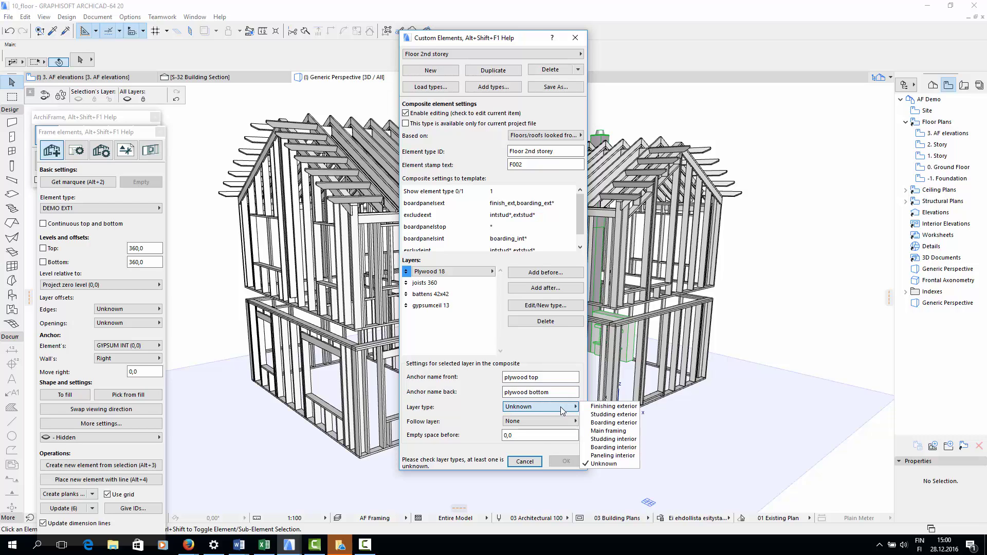
click(606, 422)
click(566, 421)
click(610, 437)
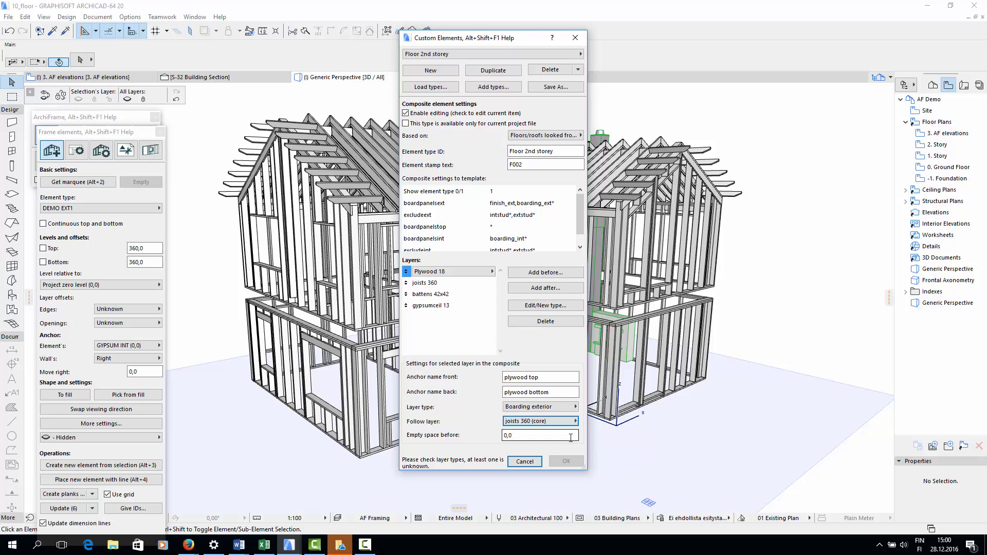
- Name the front and back anchors of the battens 42x42 layer battens top and battens bottom
click(442, 294)
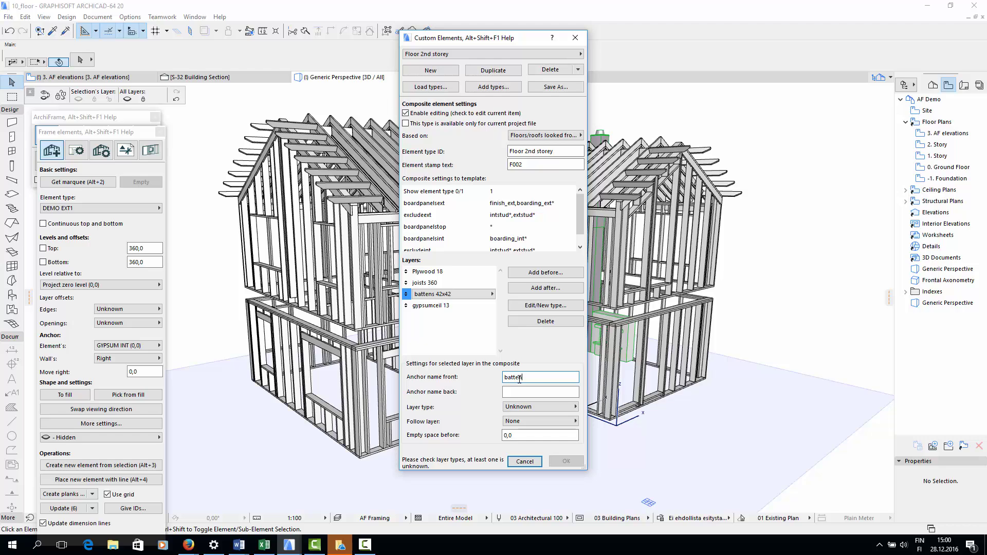
click(519, 379)
text(battens top)
key(Tab)
text(bottom)
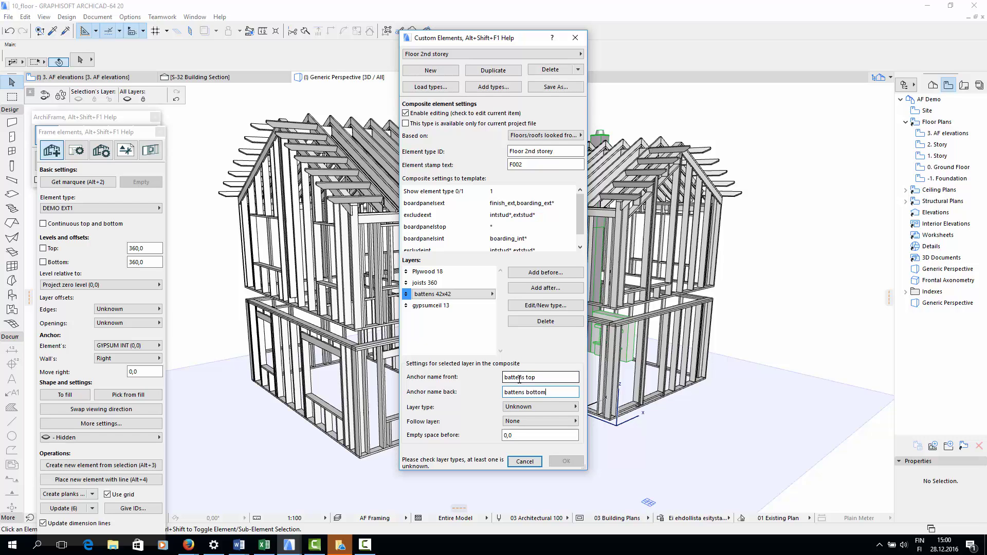
- Set the battens 42x42 layer's type to Studding interior and make it follow joists 360 (core)
click(552, 406)
click(603, 440)
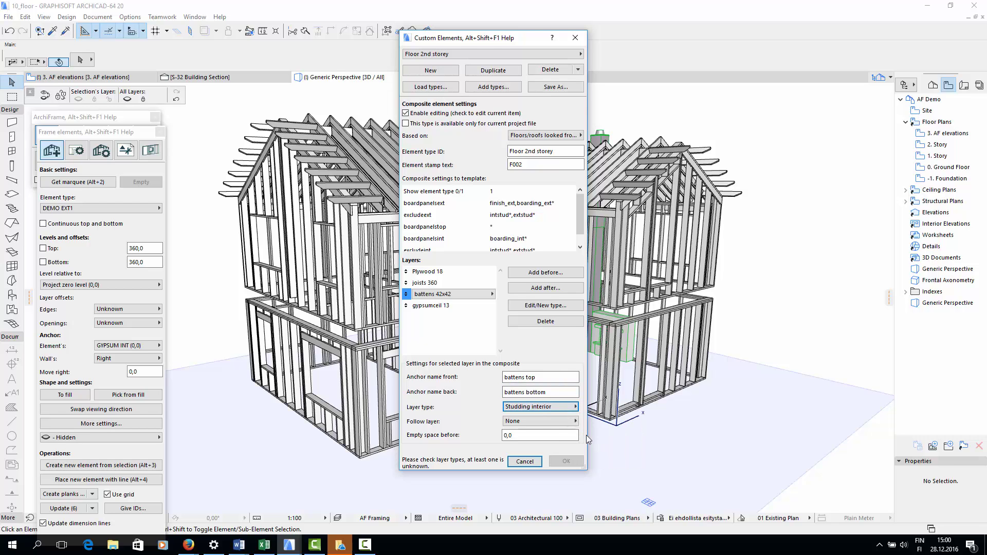
click(540, 421)
click(592, 438)
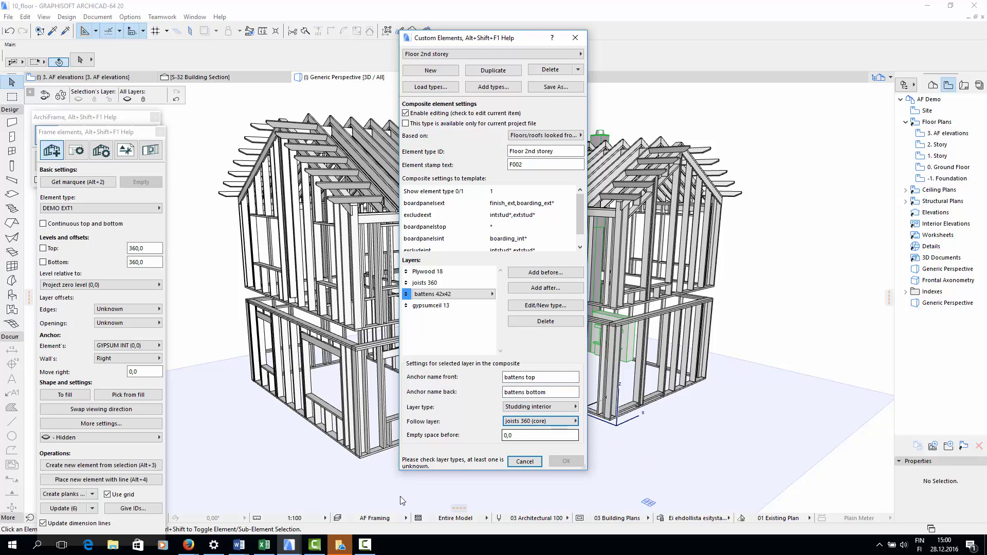
- Name the front and back anchors of the gypsumceil 13 layer gypsum top and gypsum bottom
click(436, 307)
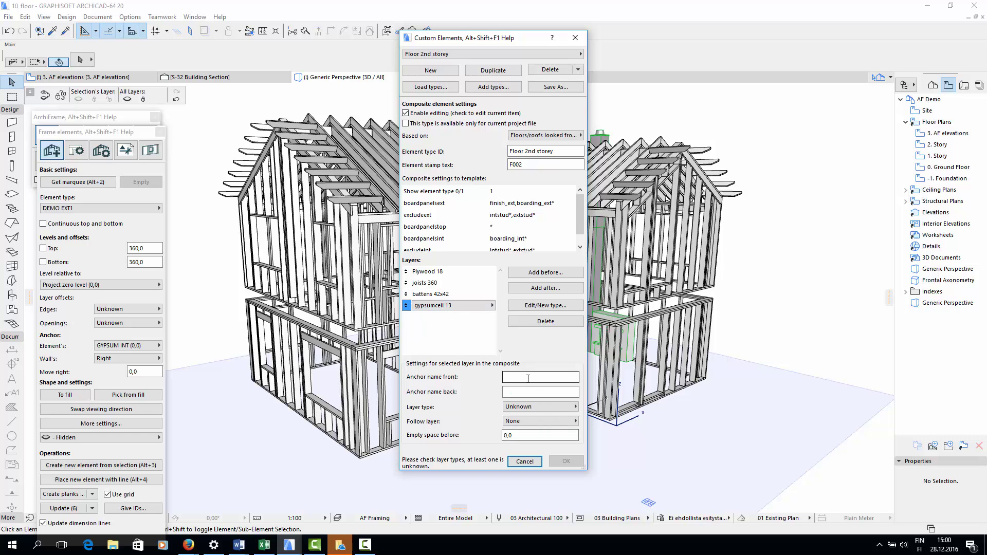
click(527, 378)
text(gypsum_top)
key(Tab)
text(gypsum_bottom)
- Set the gypsumceil 13 layer's type to Boarding interior and make it follow joists 360 (core)
click(537, 407)
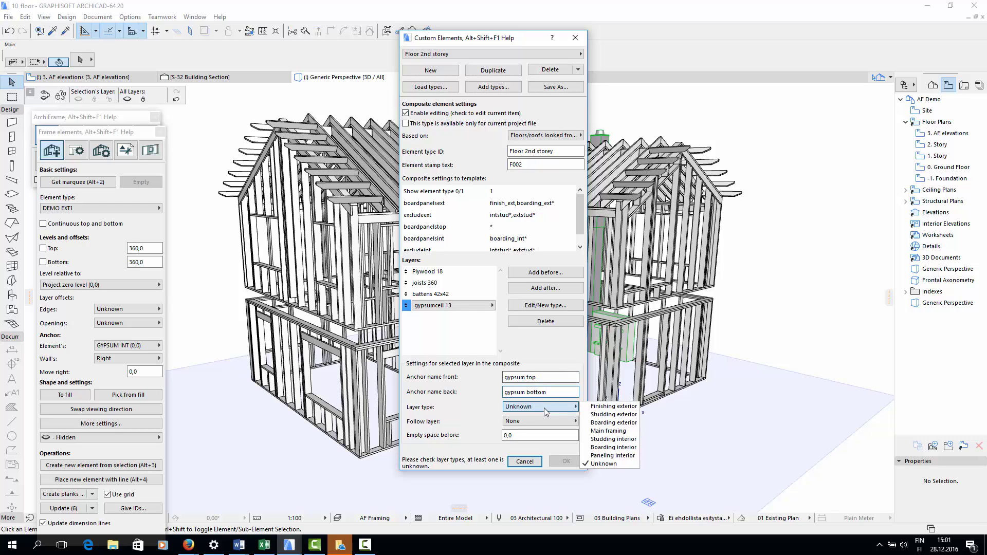
click(632, 449)
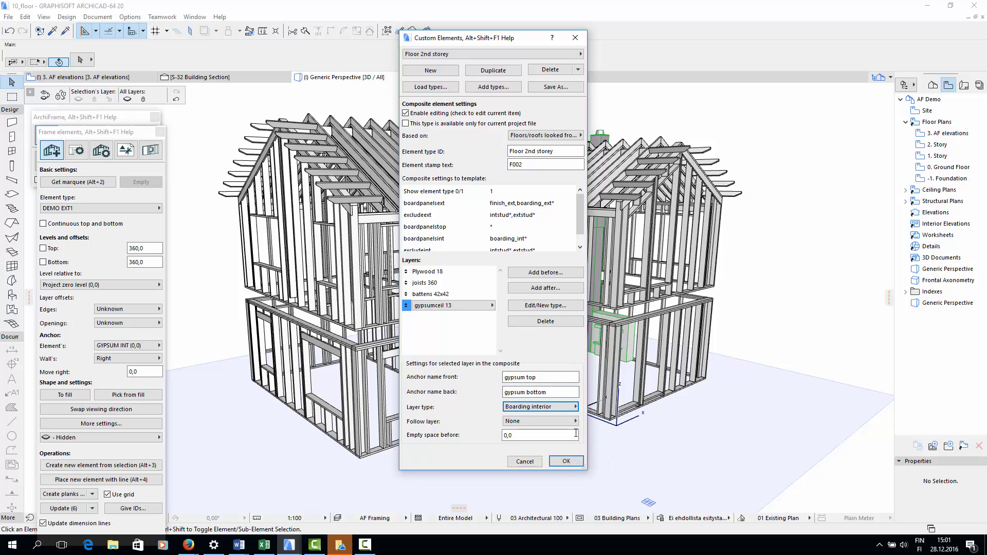
click(544, 421)
click(604, 437)
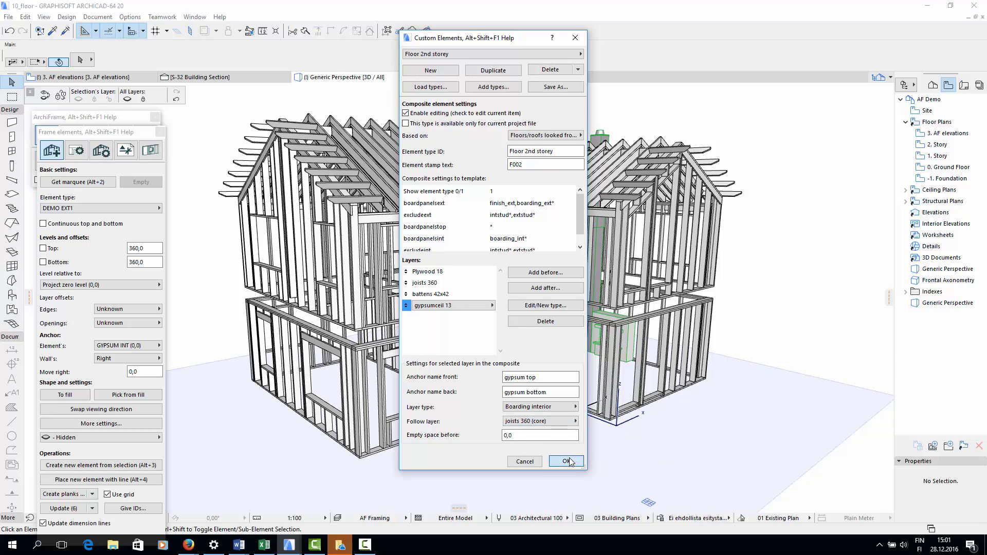
- Accept the Floor 2nd storey element type and allow its hidden layer to be made visible and unlocked
click(566, 461)
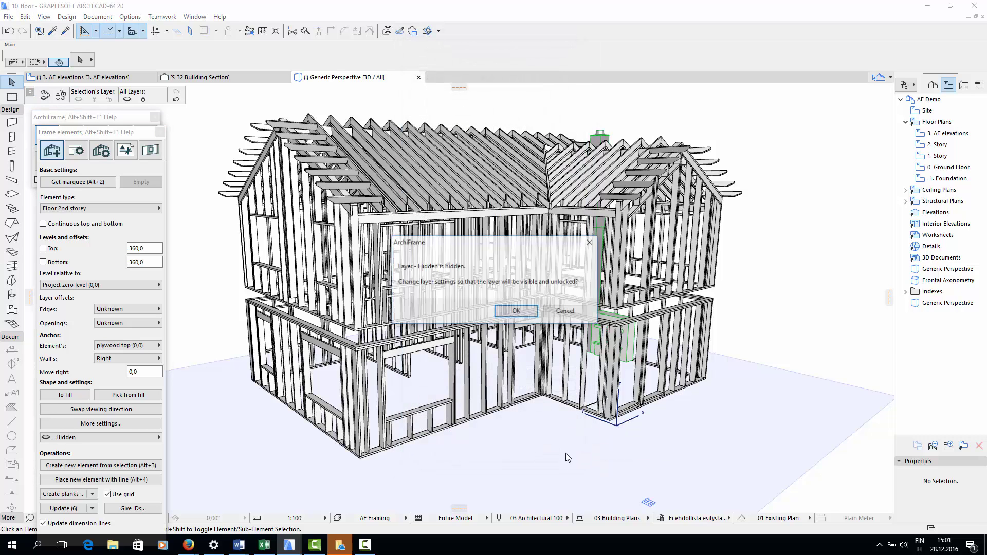
click(531, 314)
- Duplicate Floor 2nd storey in the own element types and change the copy's element type ID to Floor ground level
click(141, 211)
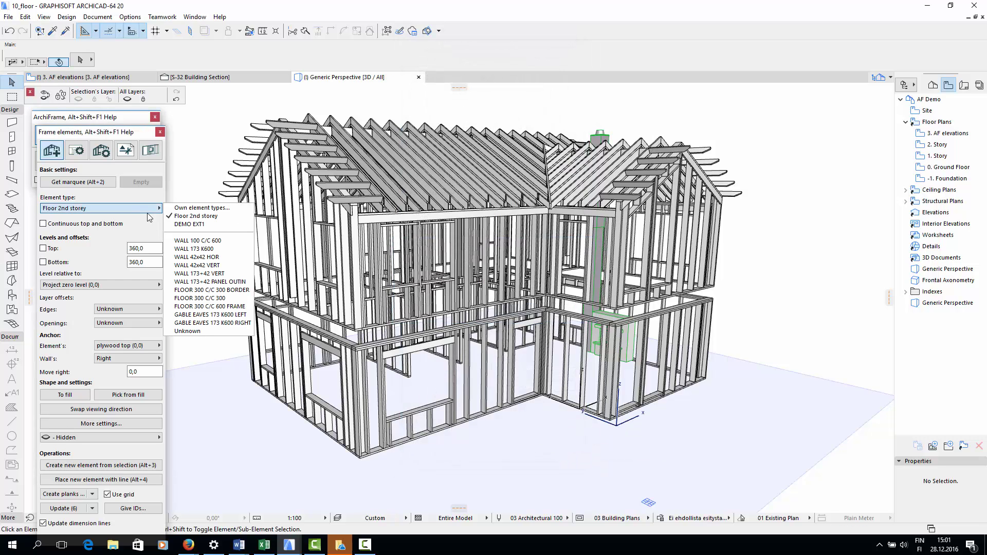
click(179, 211)
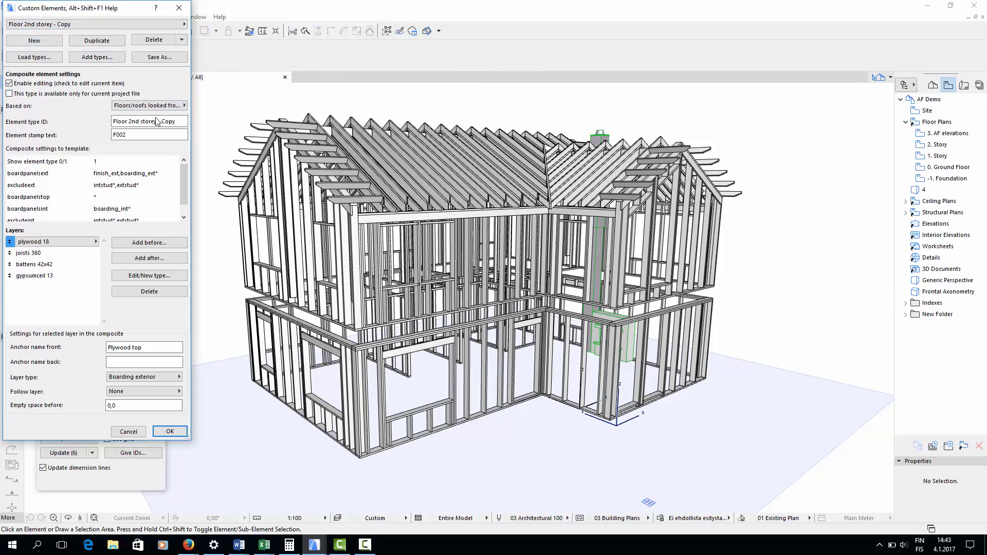
drag(162, 122, 181, 125)
key(BackSpace)
key(BackSpace)
key(BackSpace)
key(BackSpace)
text(G)
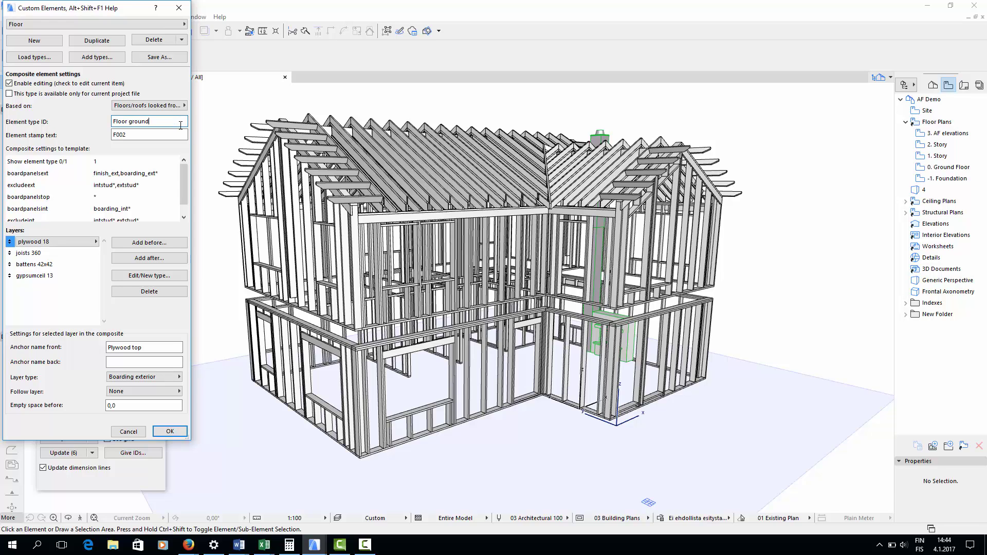
text(round level)
- Change the element stamp text of Floor ground level to F001
click(173, 135)
key(BackSpace)
text(1)
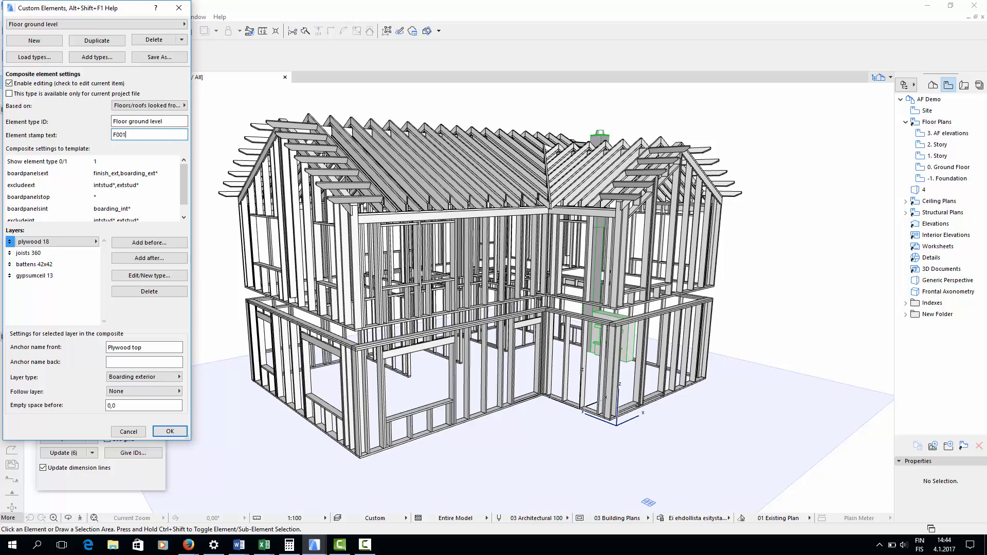
- Delete the gypsumceil 13 and battens 42x42 layers from the Floor ground level composite
click(52, 275)
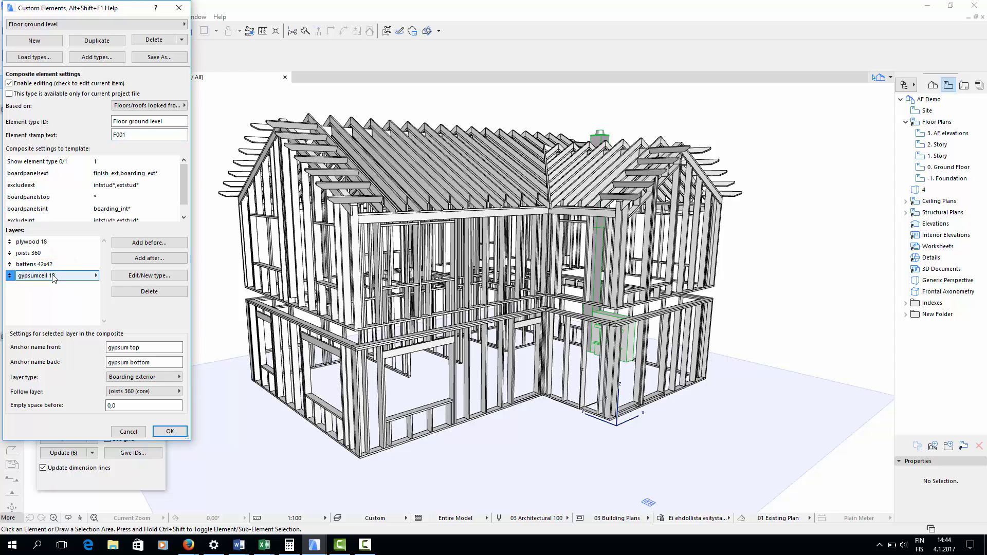
click(149, 291)
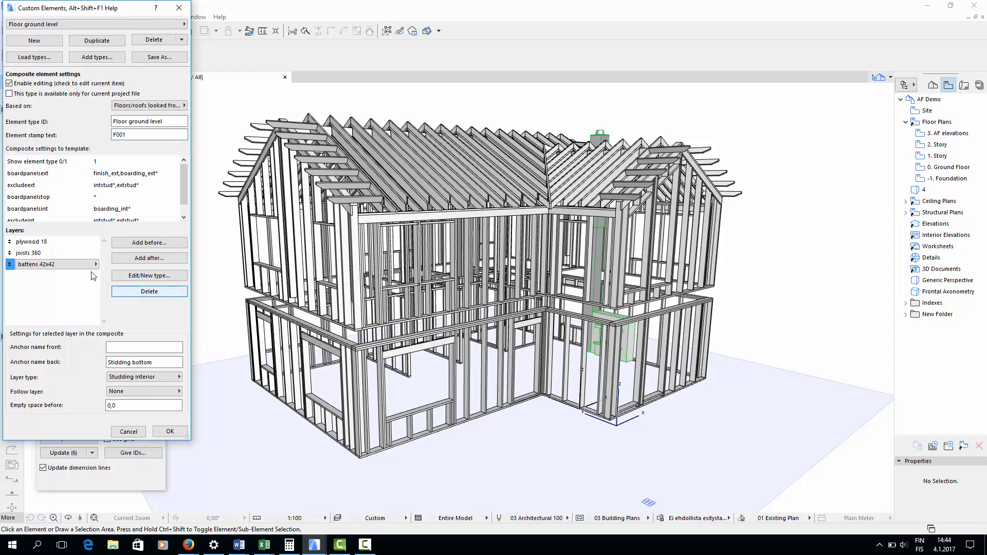
click(144, 291)
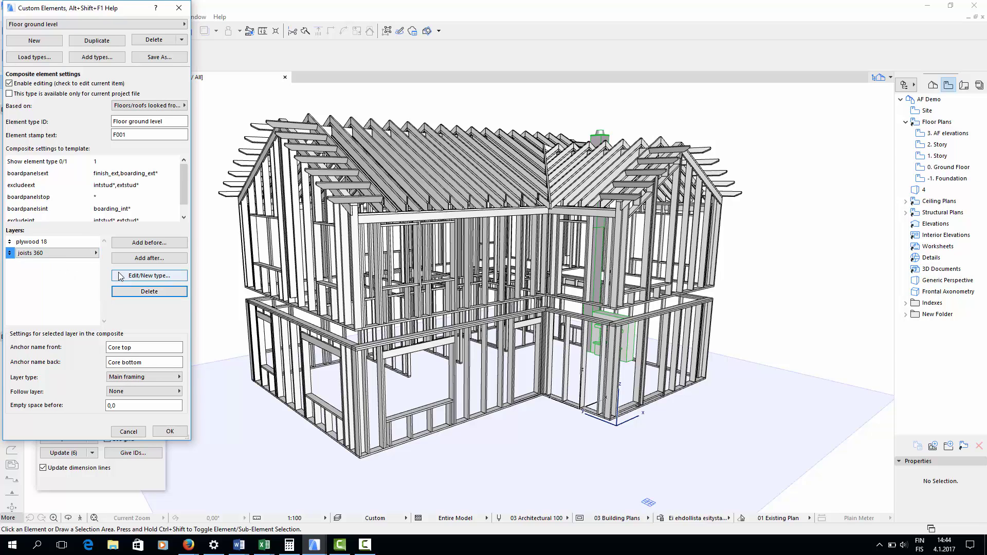
- Duplicate the joists 360 layer type as joists no sides 360 and base it on Floor/roof no sides
click(119, 276)
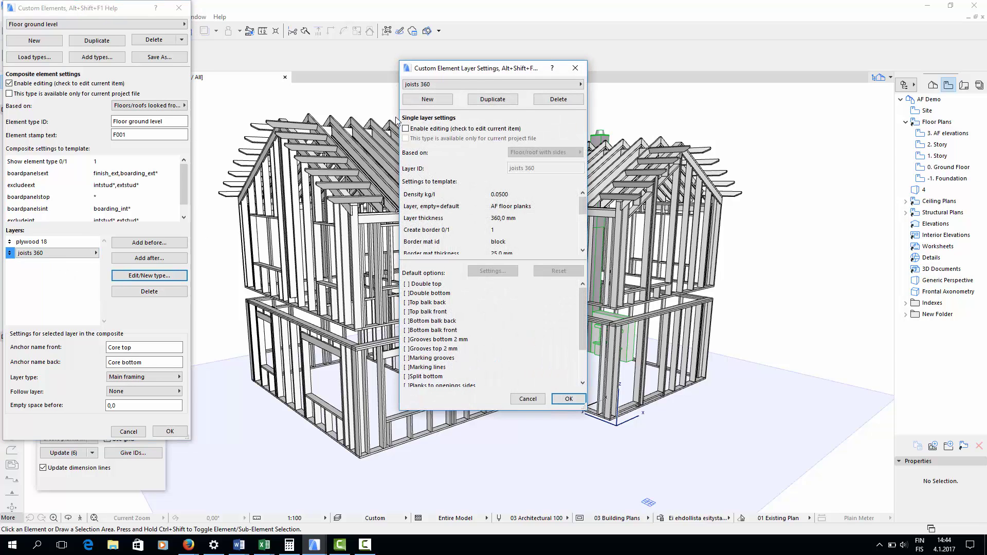
click(496, 99)
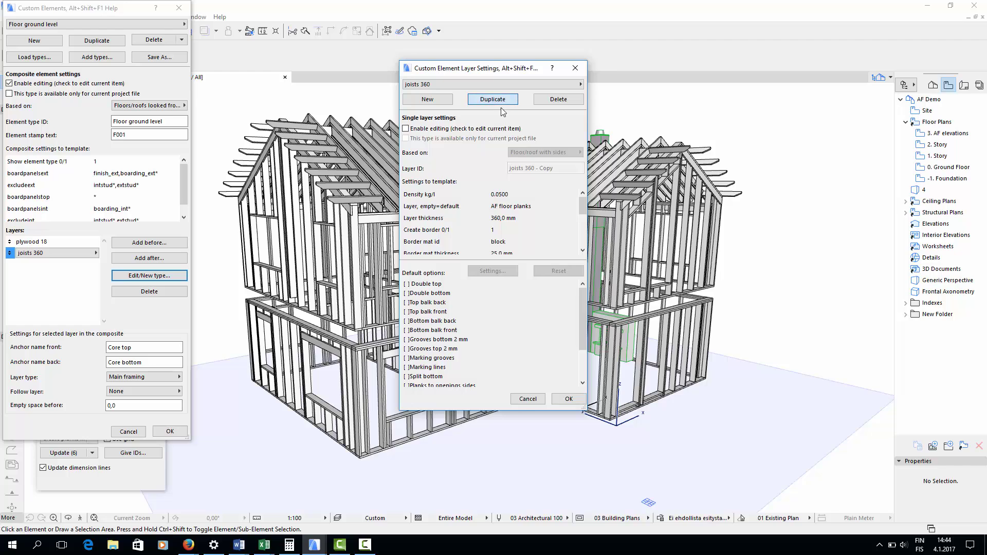
click(533, 167)
click(522, 168)
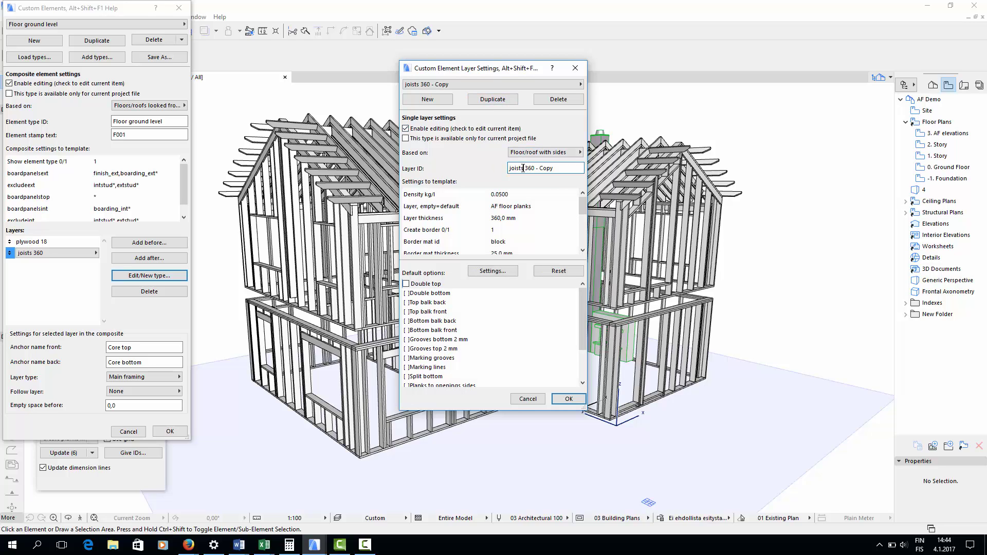
text(_)
text(no sides)
double_click(571, 168)
key(BackSpace)
click(568, 153)
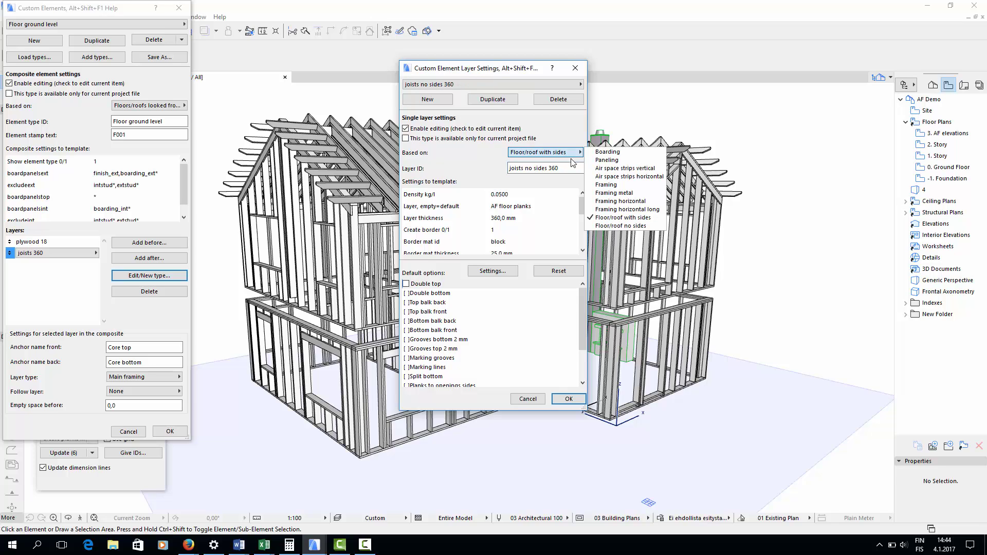
click(604, 225)
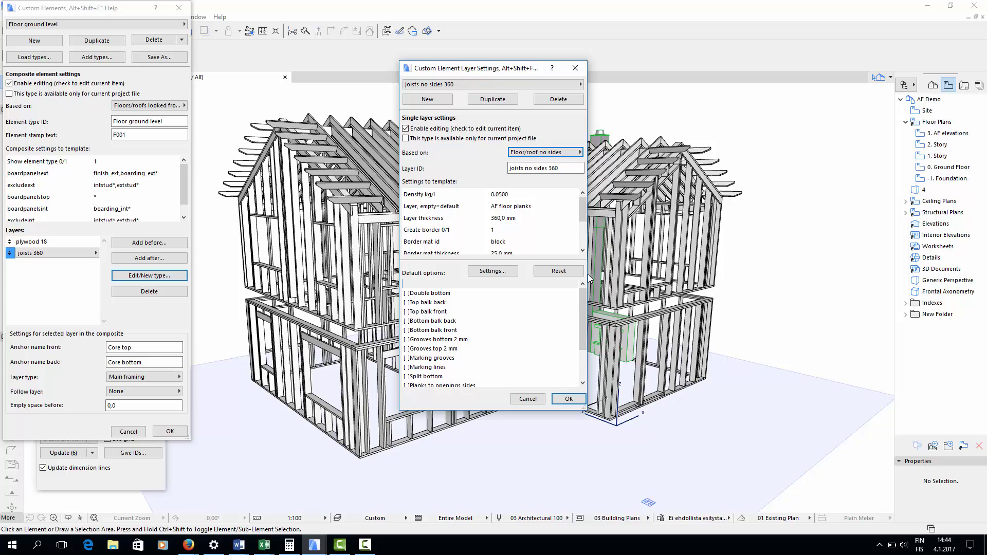
- Accept the joists no sides 360 layer settings and save the Floor ground level element type
click(568, 399)
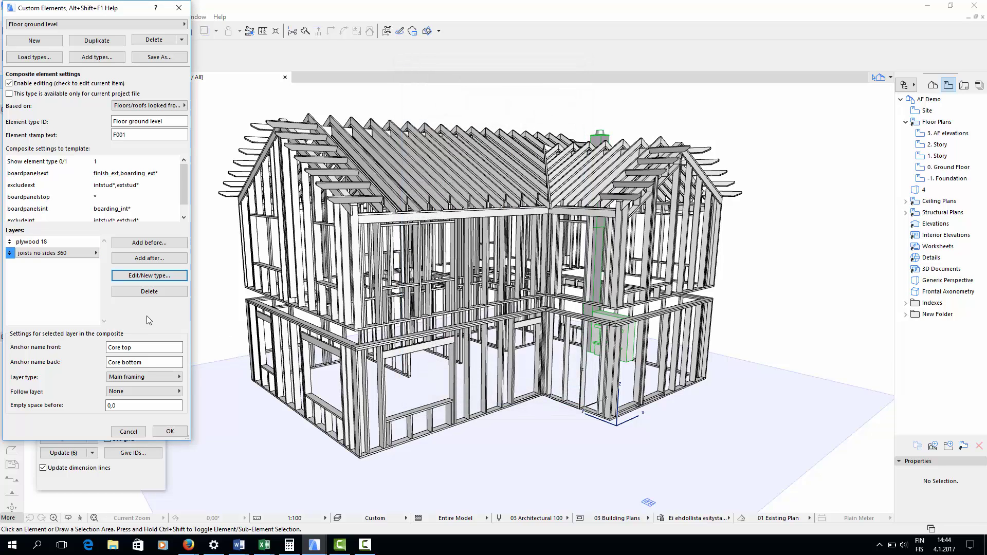
click(169, 431)
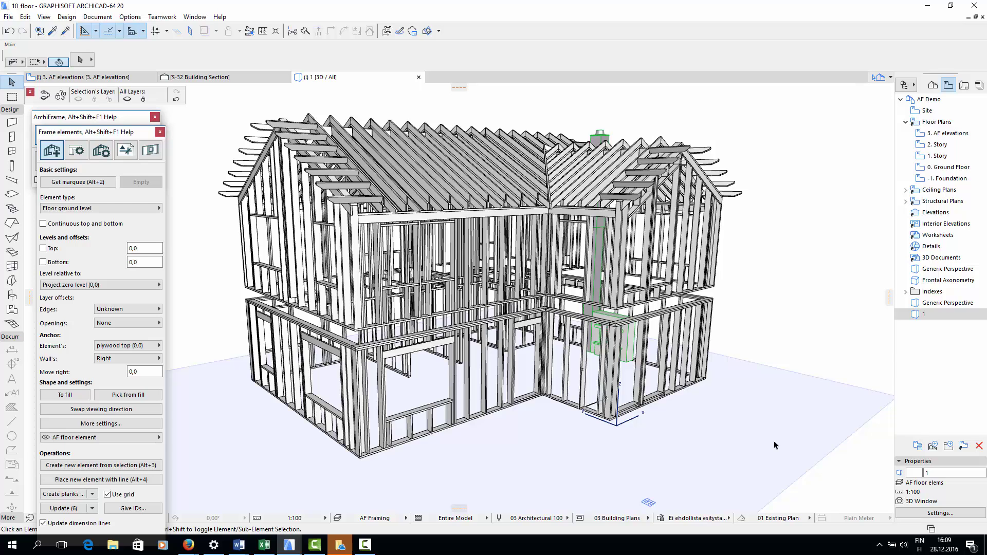
- Activate the AC floors layer combination and select the ground floor slab in the 3D view
key(ctrl+l)
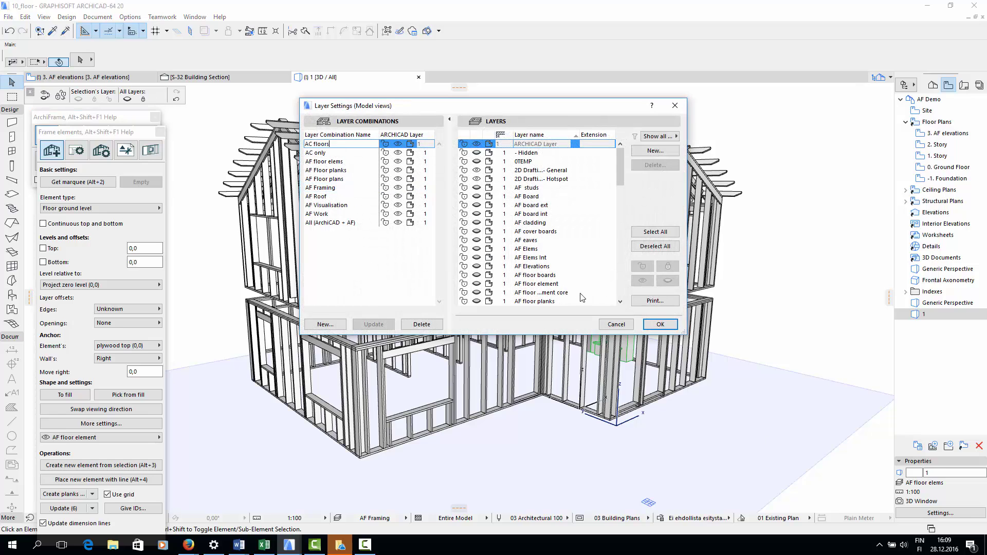
click(648, 325)
click(412, 432)
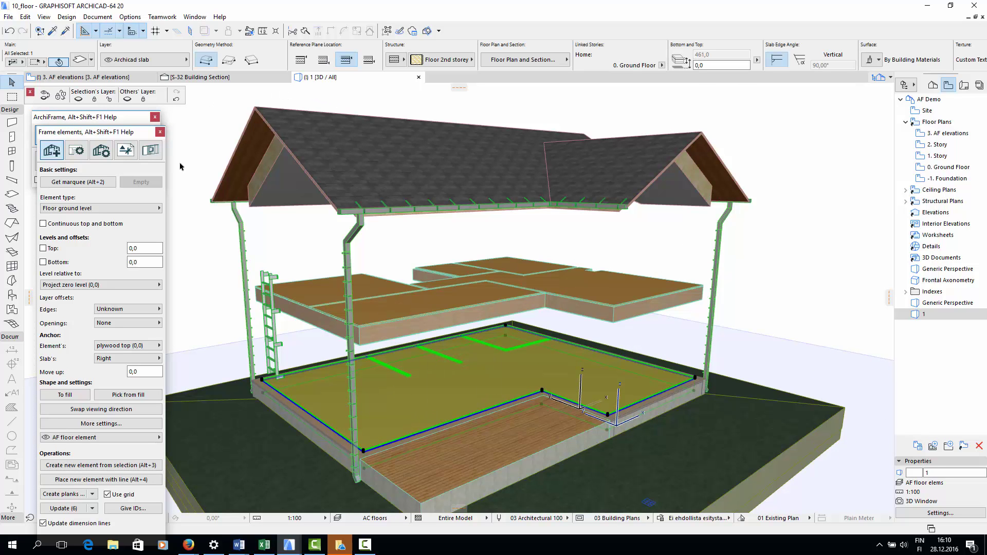
- For element type Floor ground level, anchor the element to the slab's top and set its upward move to -28
click(159, 209)
click(169, 206)
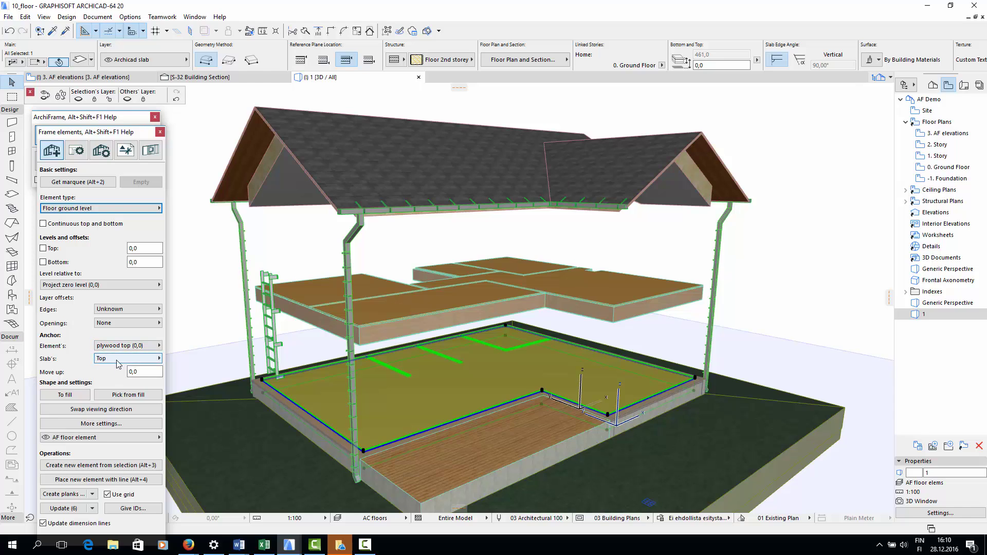
click(147, 374)
text(-28)
key(Return)
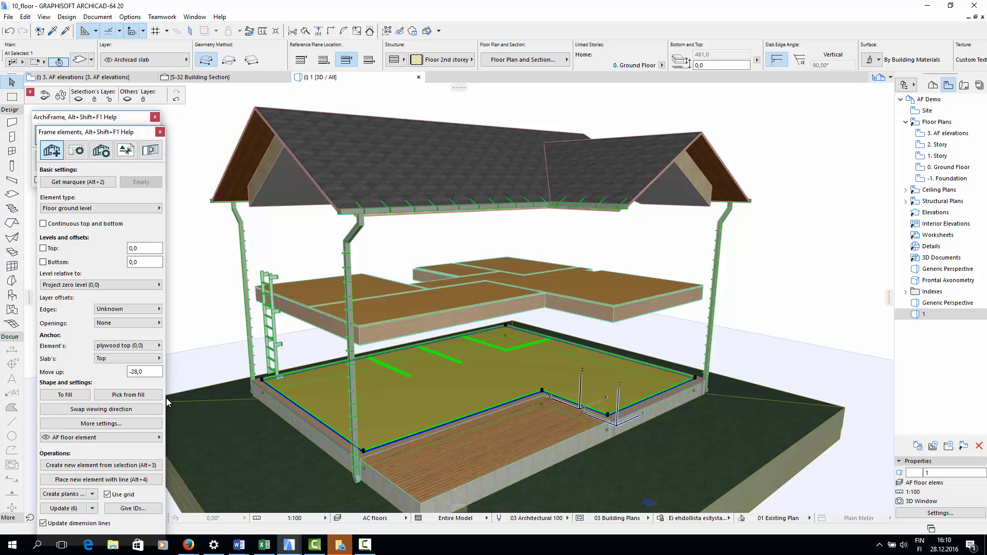
- Create a new frame element from the selected slab on the AF floor element layer
click(123, 441)
click(123, 441)
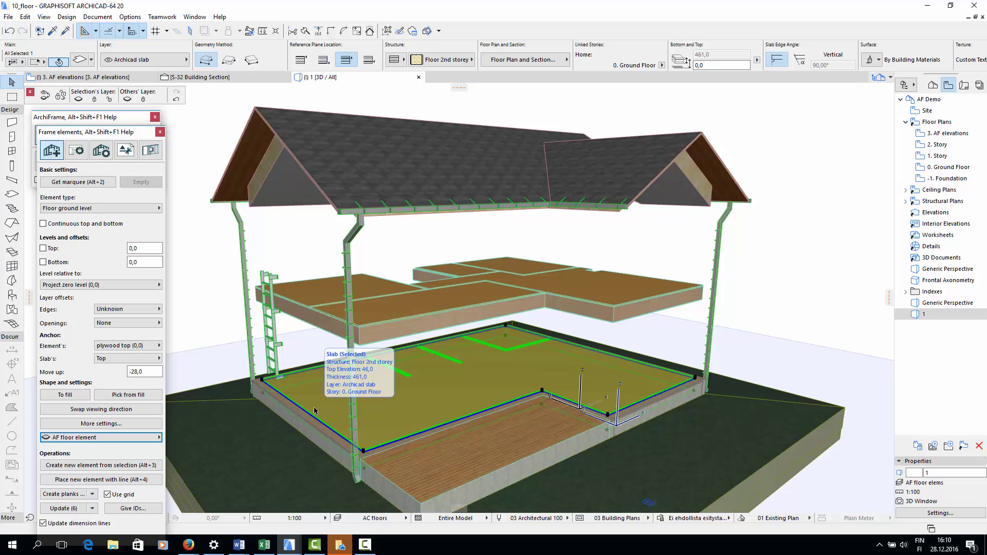
click(107, 466)
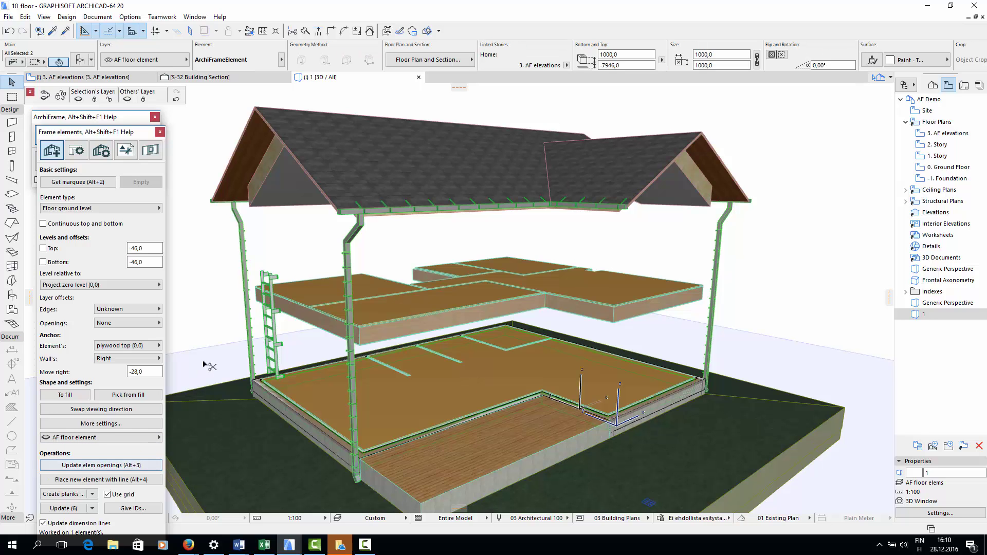
- Switch the 3D view to the AF floor elems layer combination
key(ctrl+l)
click(332, 162)
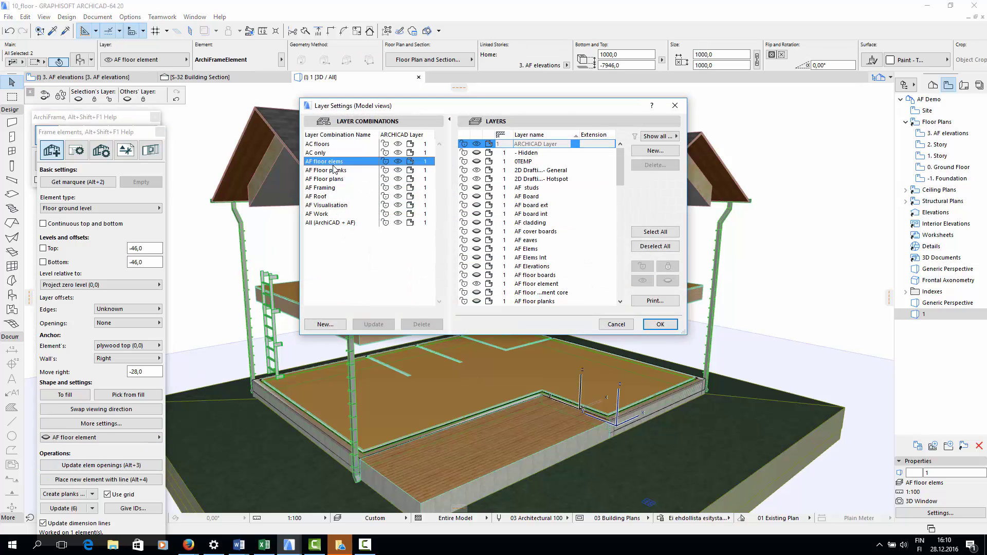
click(660, 324)
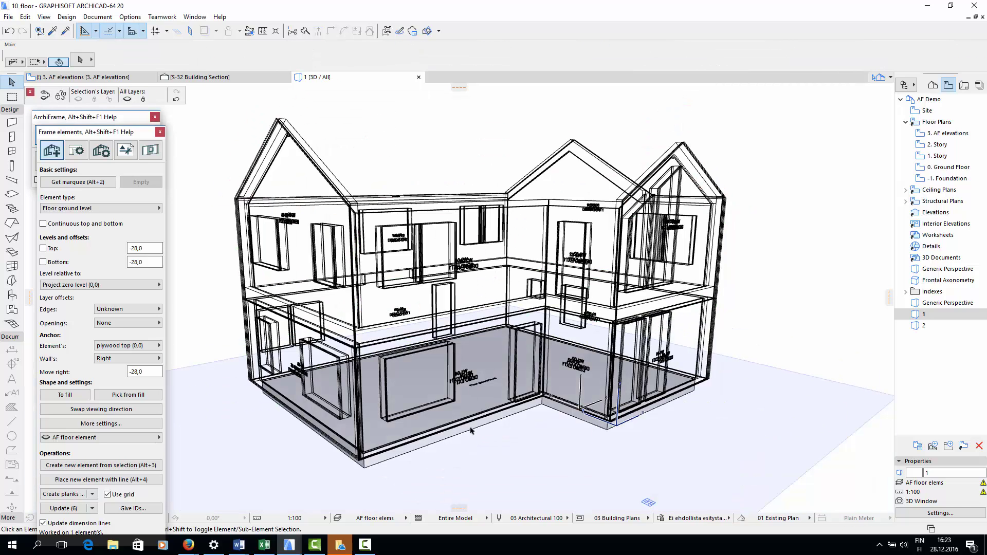
- Select the ground floor element and hide the layers of everything else to isolate it in 3D
click(485, 420)
click(127, 99)
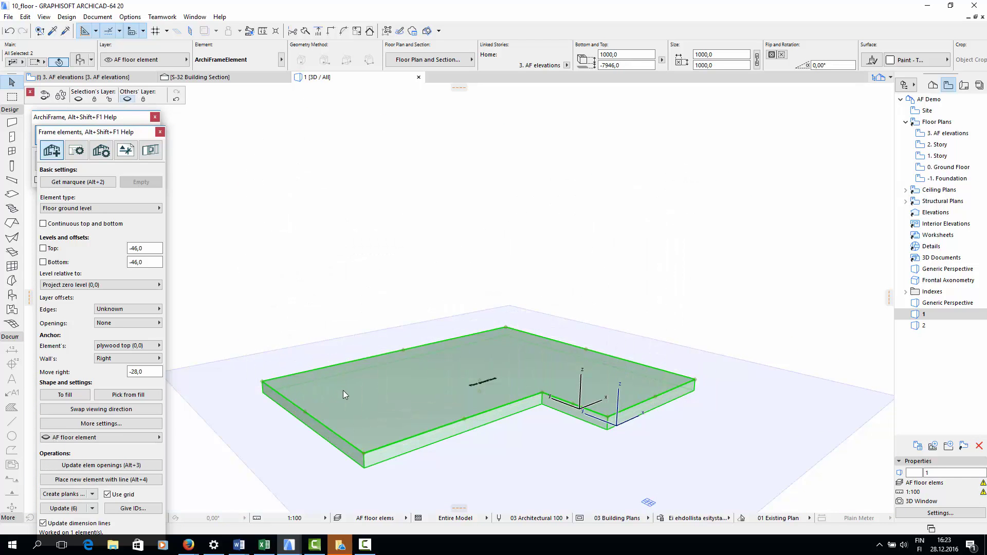
scroll(365, 470, up, 5)
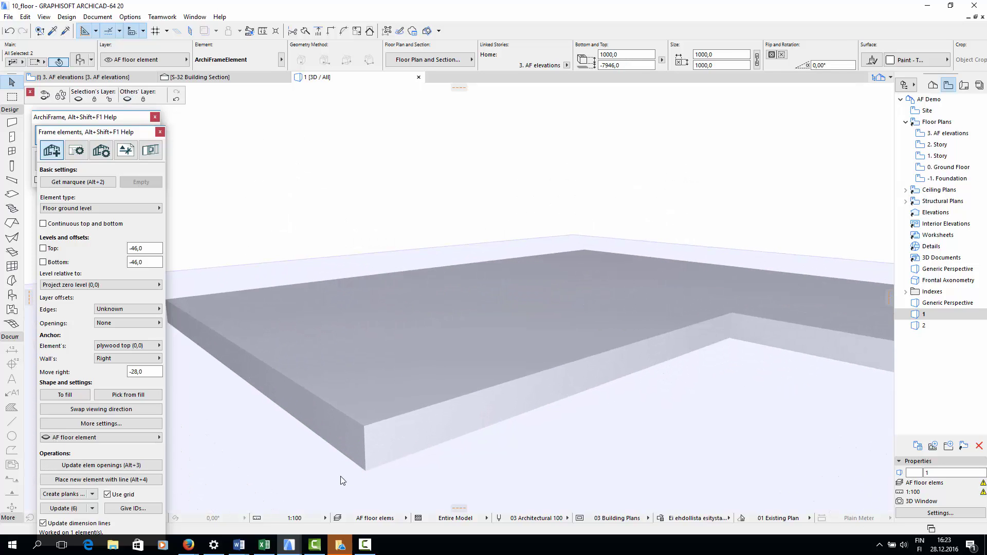
click(340, 476)
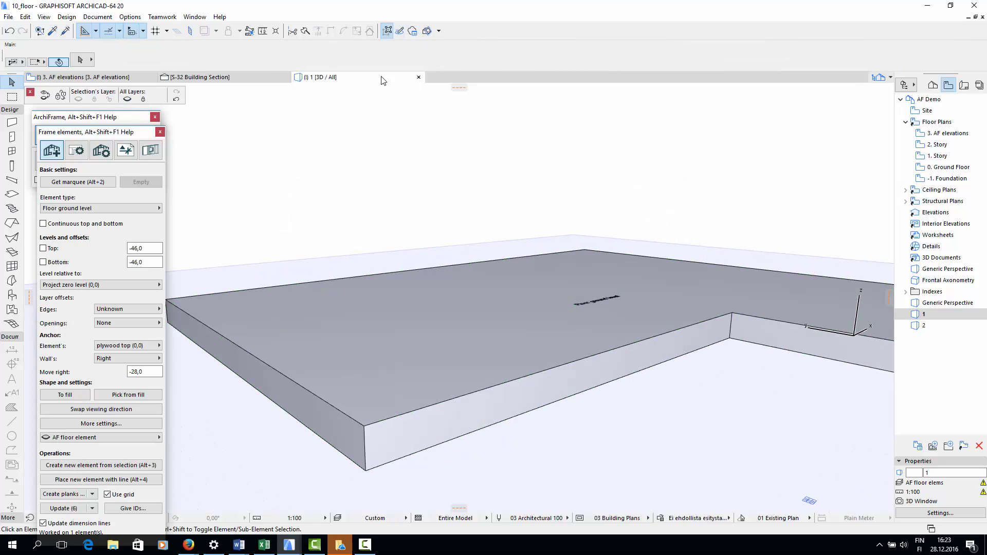
click(426, 383)
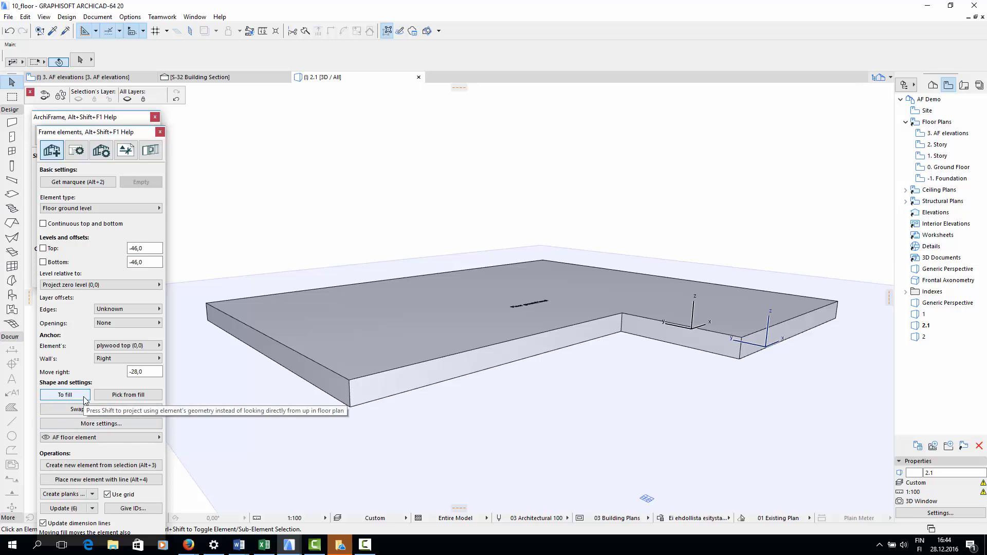
- Select the joist layer of the ground floor element and move it to the AF floor element planks layer
click(85, 400)
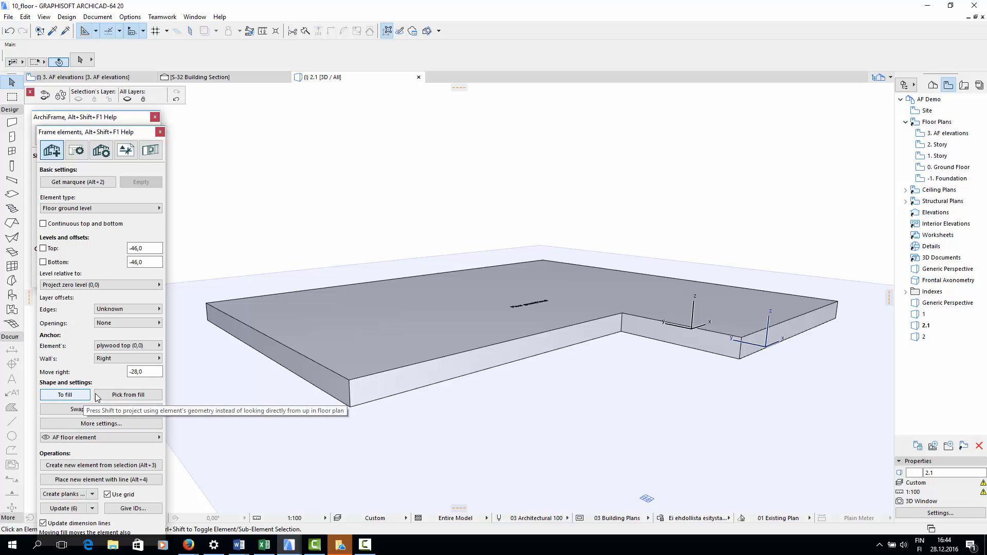
click(463, 378)
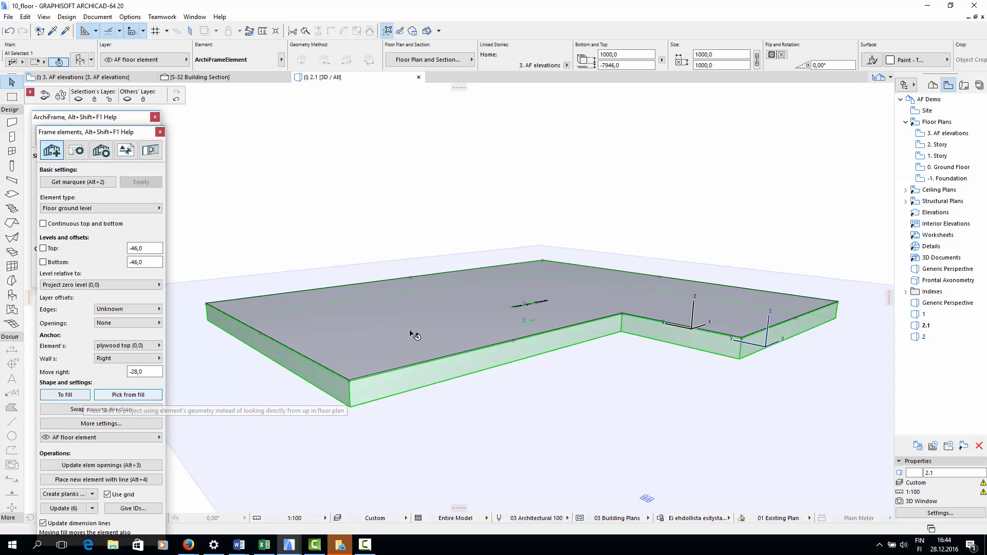
click(430, 380)
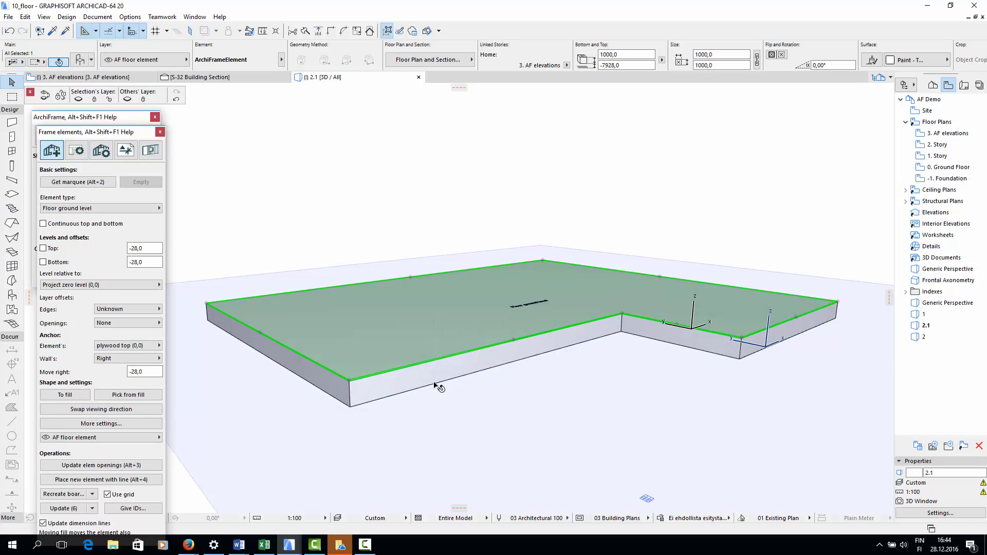
click(435, 385)
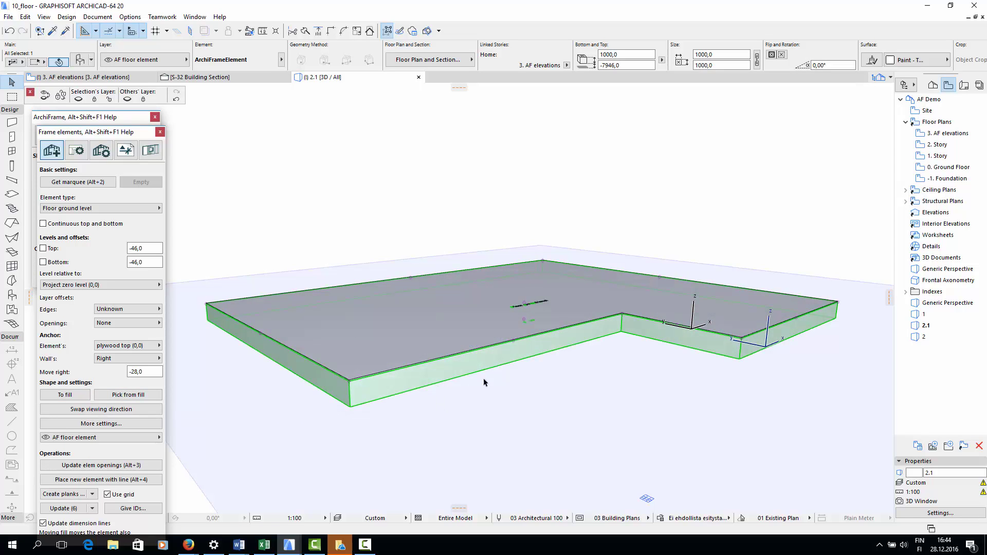
click(155, 60)
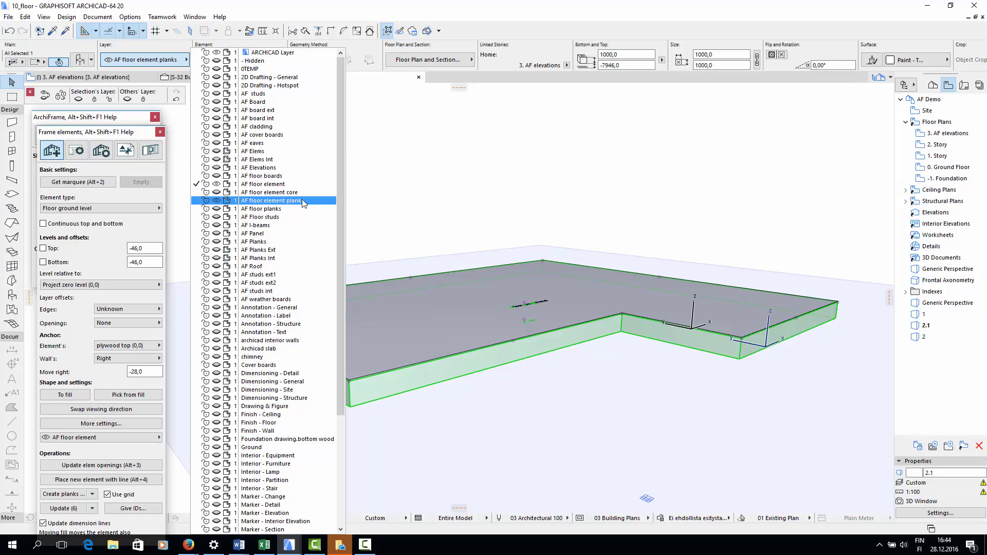
click(271, 201)
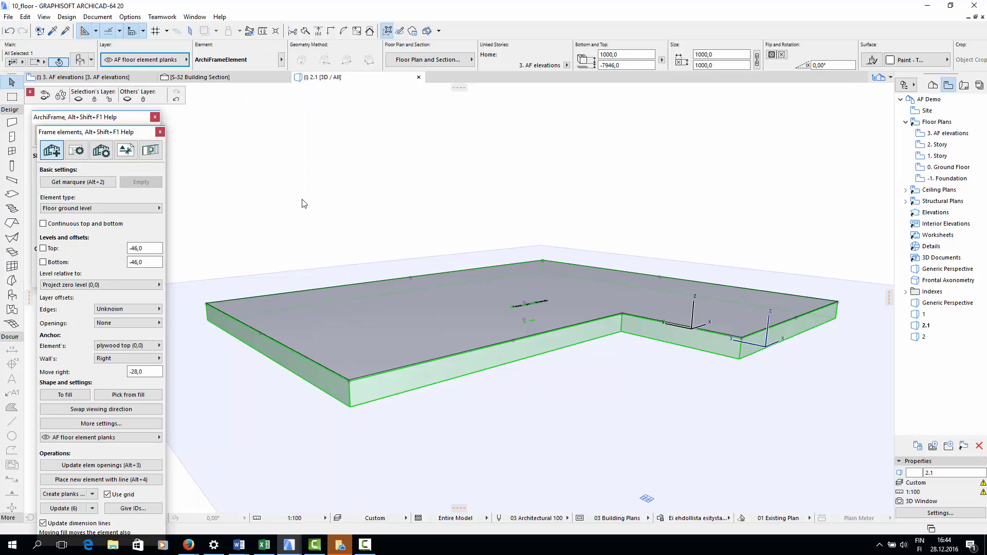
- Show the selected joist layer of the ground floor element in its related floor plan
click(130, 117)
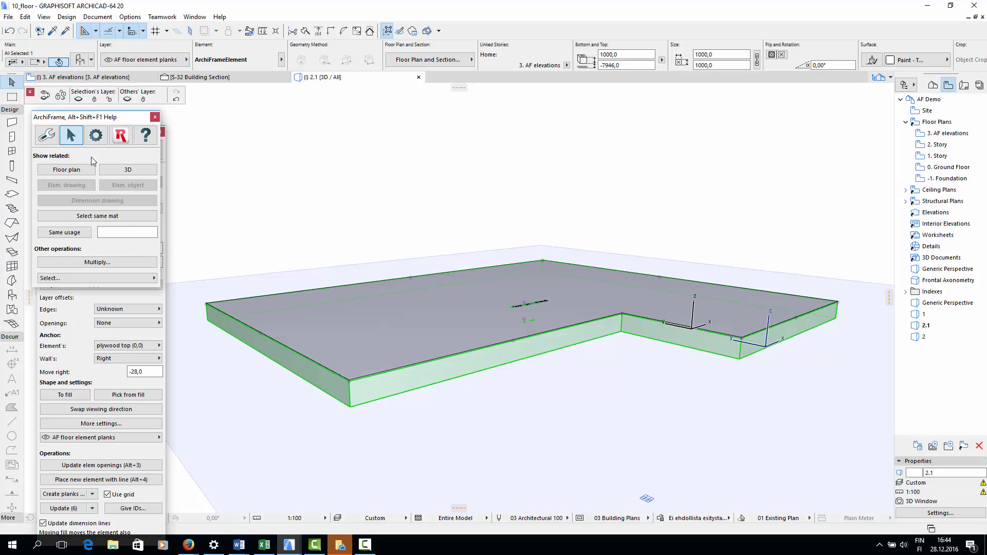
click(66, 169)
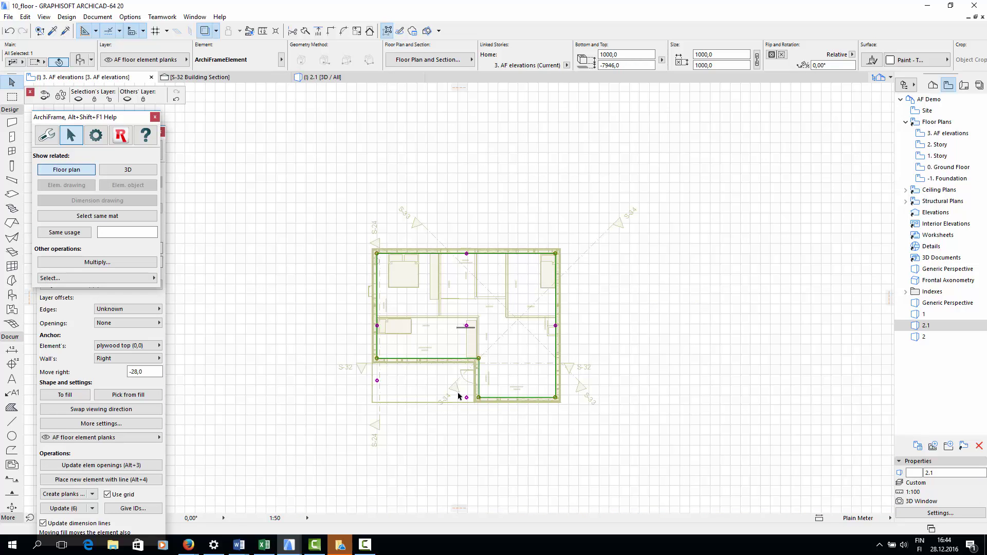
scroll(446, 408, up, 4)
scroll(411, 445, down, 1)
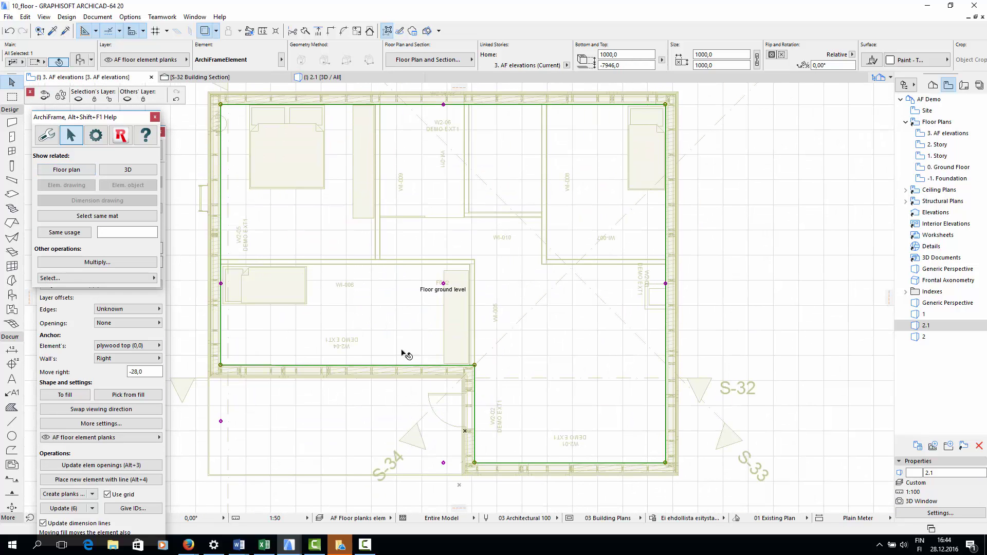
- Apply the AF Floor planks elem layer combination, checking its AF floor element planks layer
key(ctrl+l)
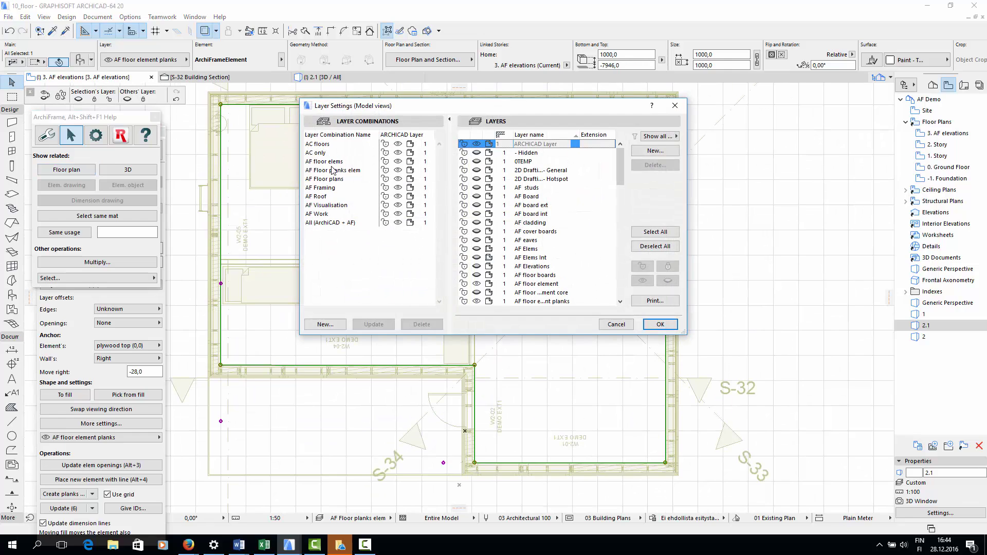
click(333, 170)
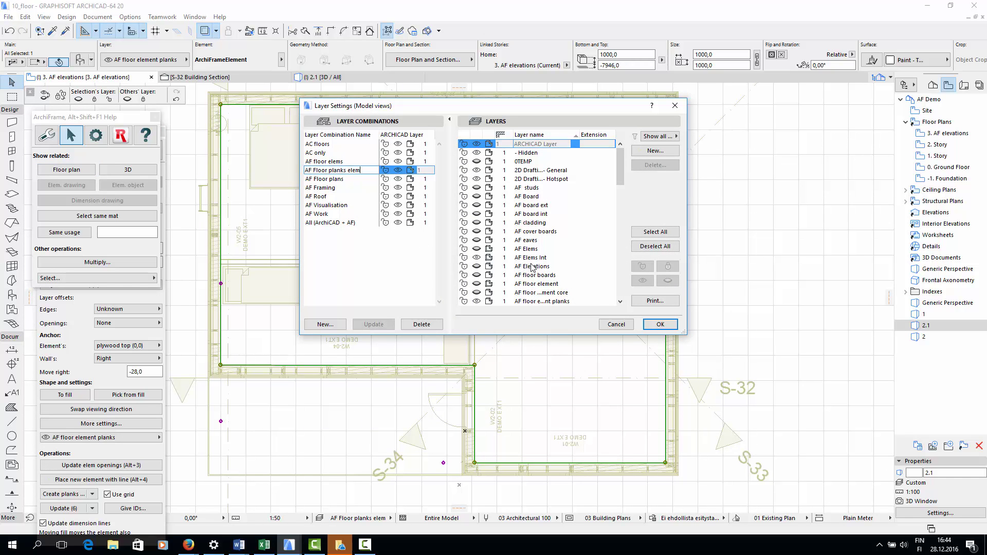
click(541, 302)
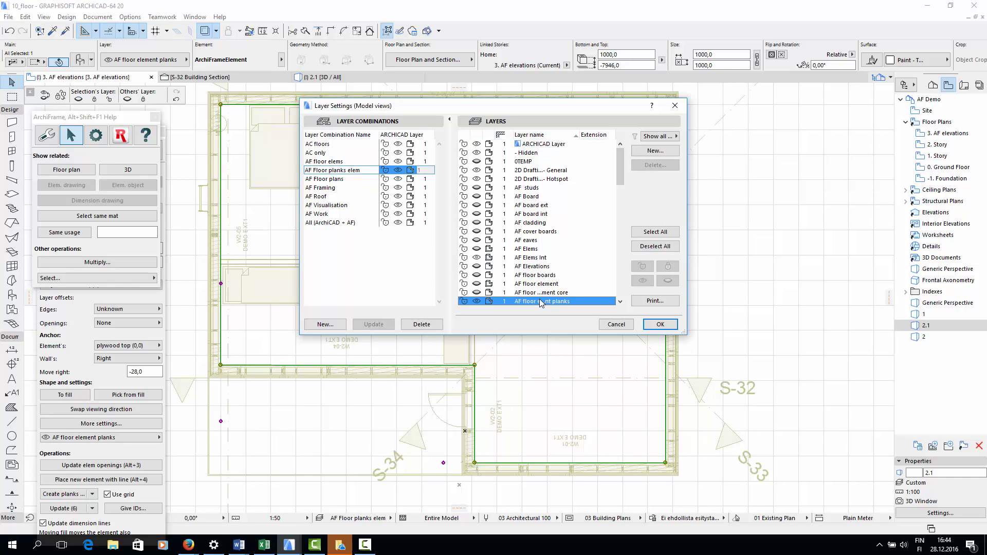
click(649, 325)
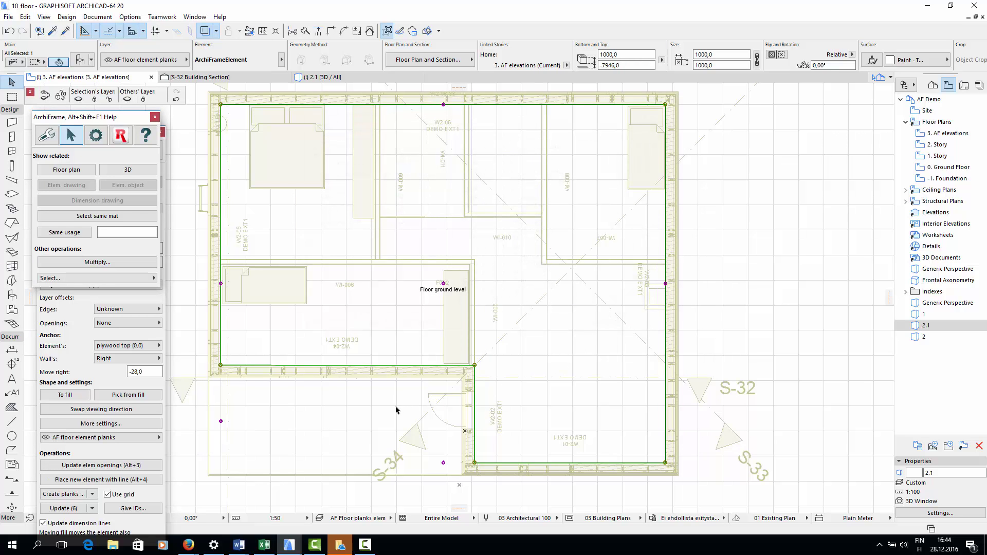
- Convert the joist layer's shape to a fill and place it in the empty area beside the floor plan
click(480, 381)
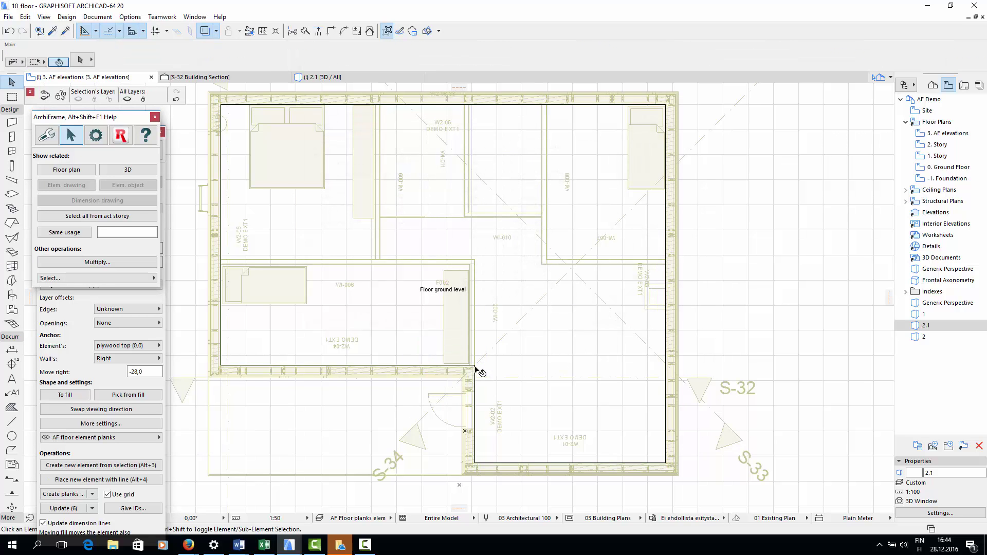
click(475, 370)
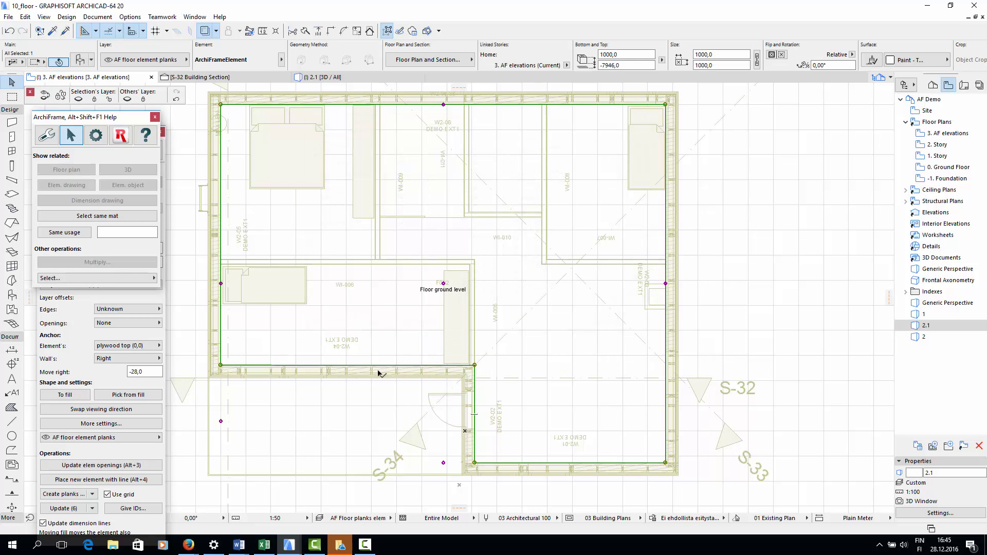
click(112, 409)
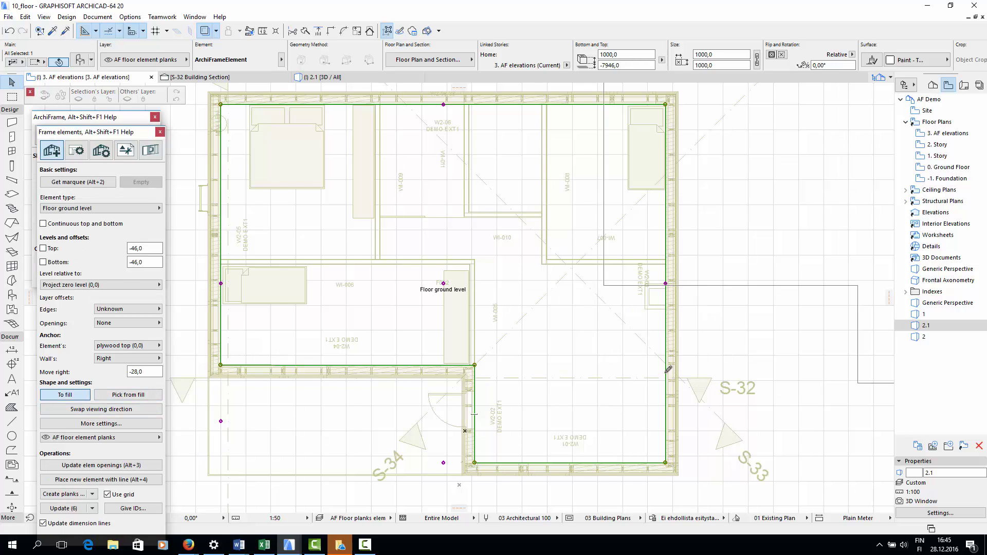
scroll(674, 372, down, 3)
scroll(617, 384, down, 3)
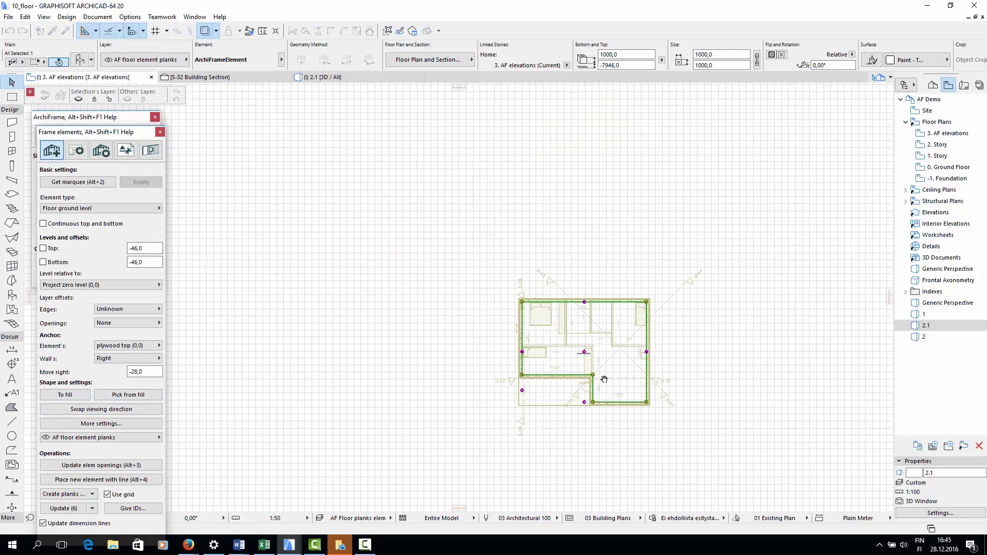
click(725, 399)
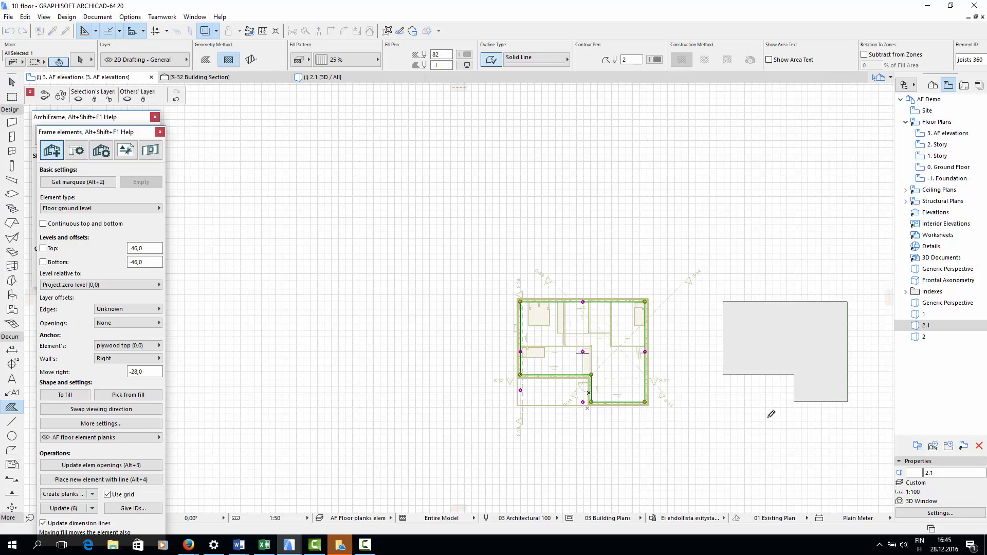
key(Escape)
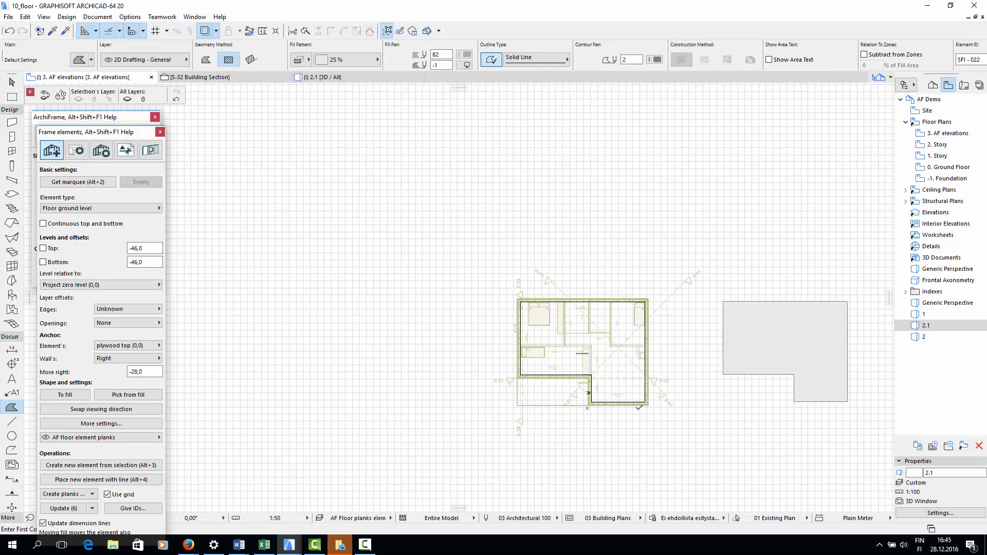
- Measure the distance from the joist layer's edge to the outer face of the wall framing at the wall below
scroll(638, 411, up, 10)
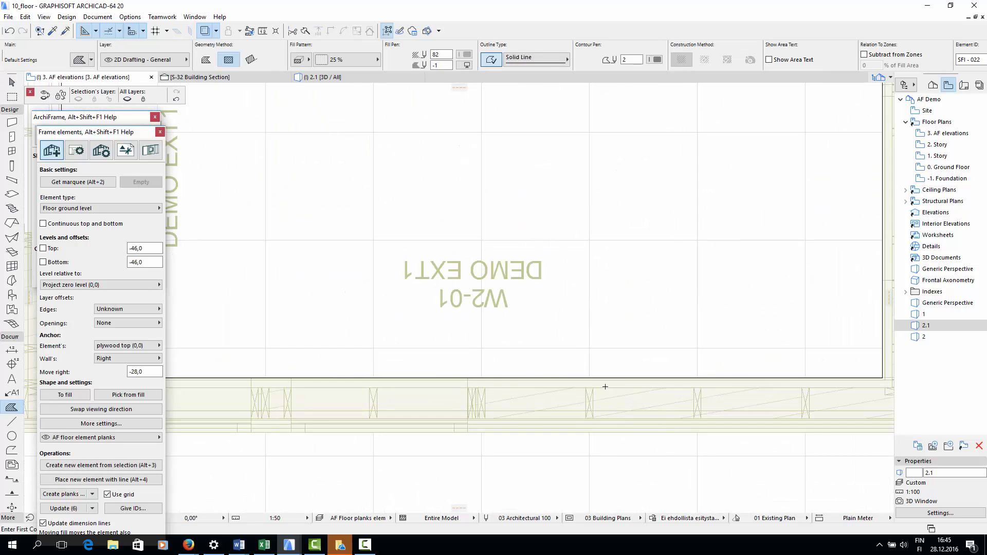
scroll(603, 386, up, 3)
key(m)
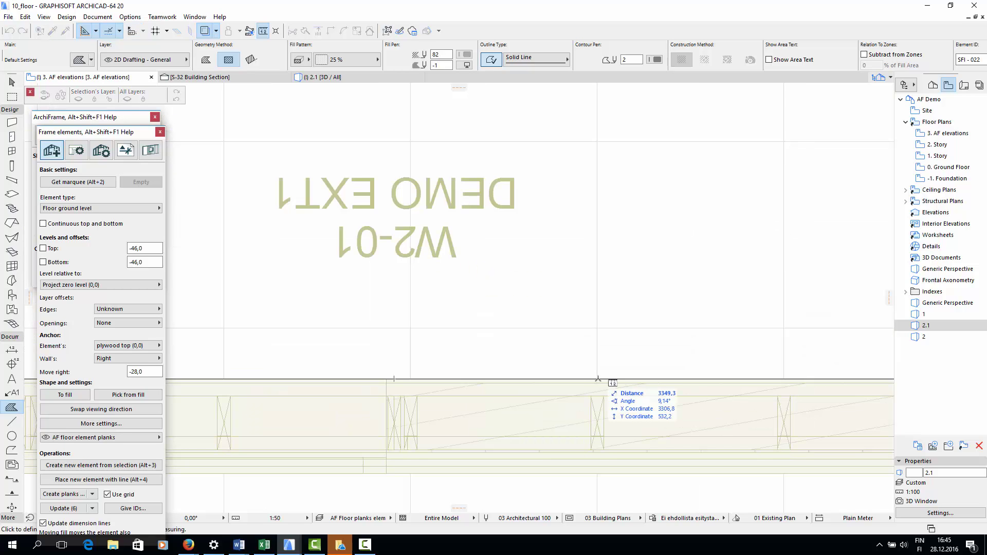
click(598, 379)
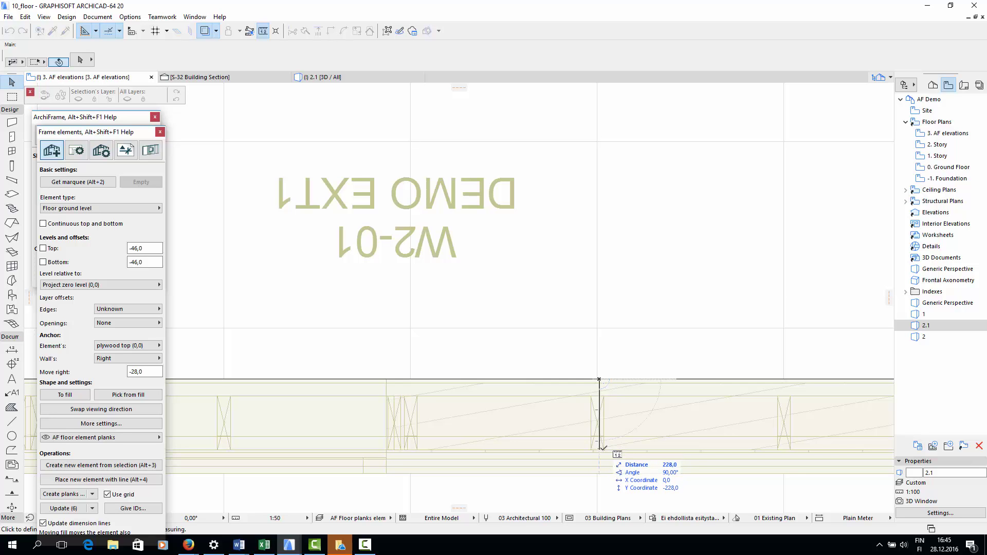
key(Escape)
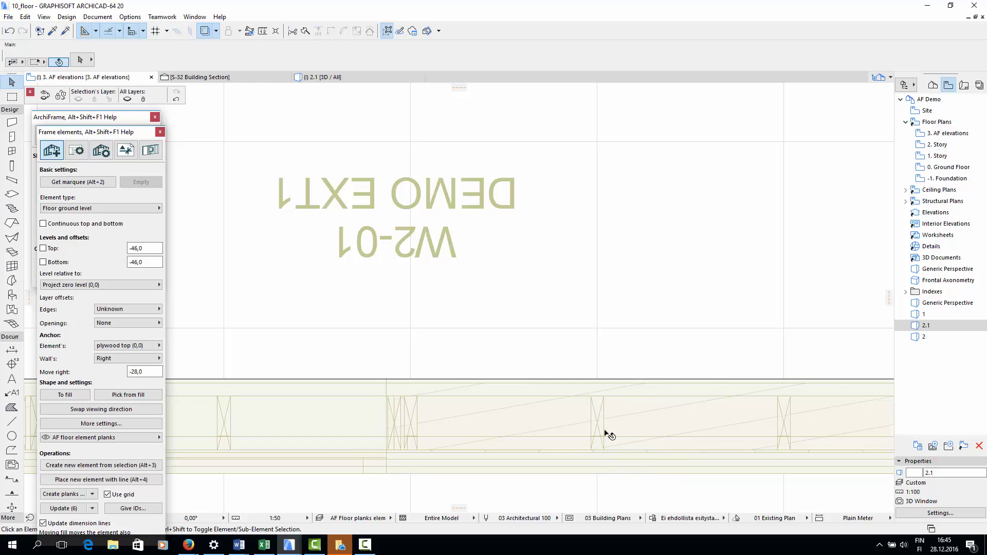
- Offset all edges of the copied fill outward and apply its enlarged shape to the joist layer
scroll(602, 430, down, 8)
scroll(726, 382, down, 3)
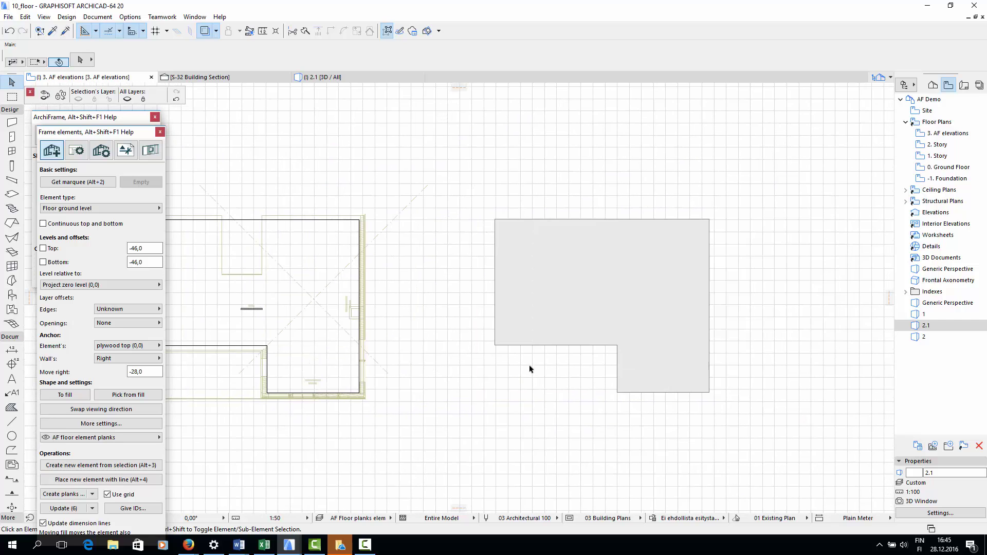
click(576, 350)
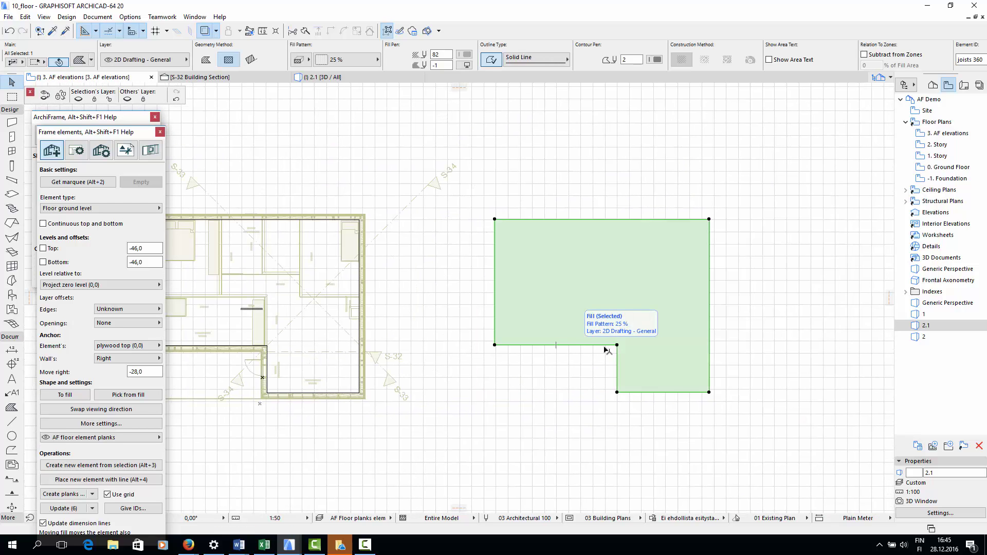
click(574, 344)
click(709, 282)
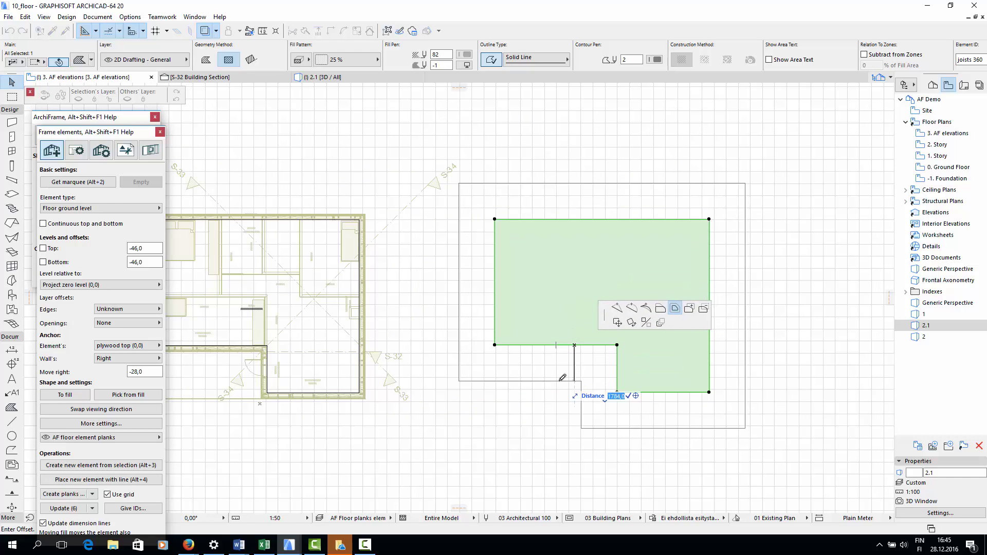
click(562, 378)
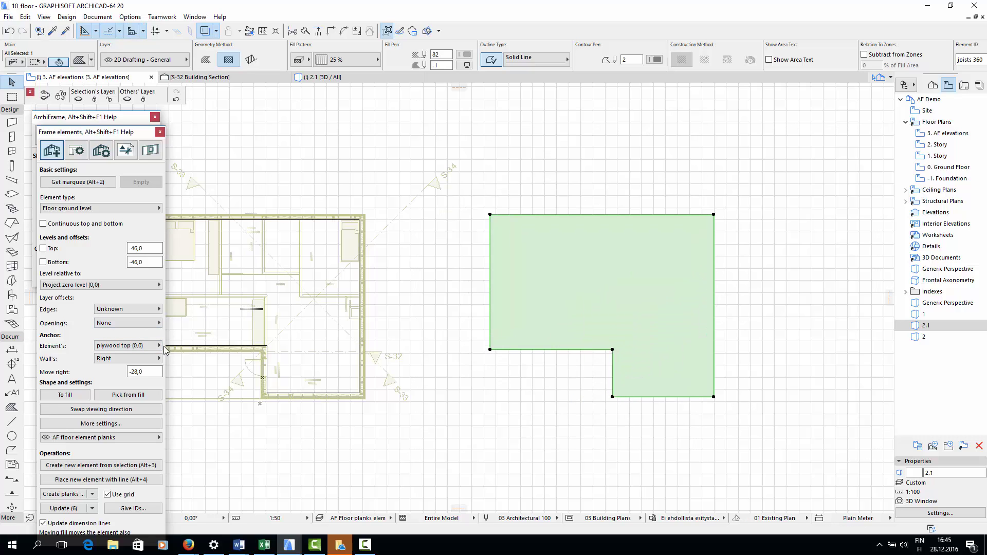
middle_drag(208, 431, 318, 435)
key(alt+5)
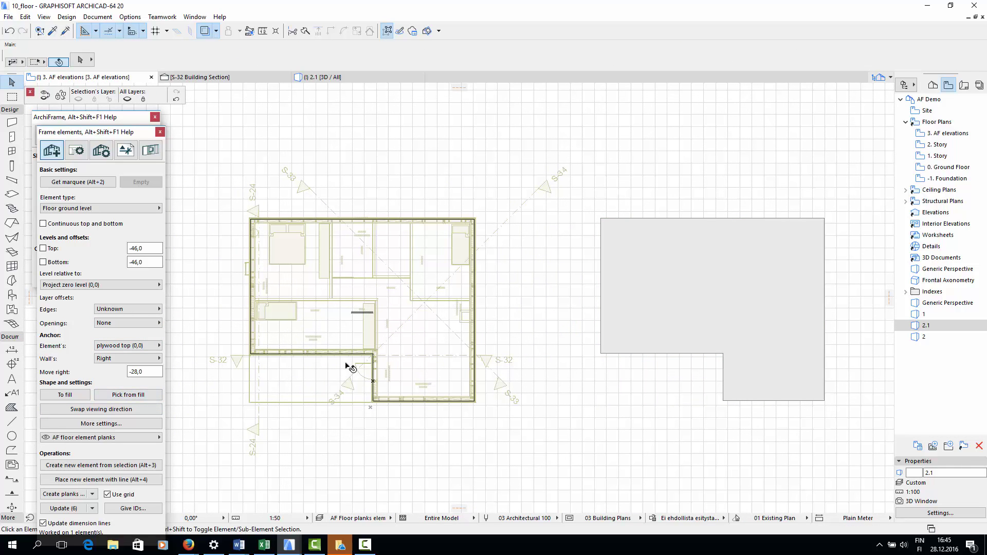
- Select the reshaped joist layer and examine how its corners and edges line up with the wall framing
scroll(346, 370, up, 3)
scroll(423, 345, up, 3)
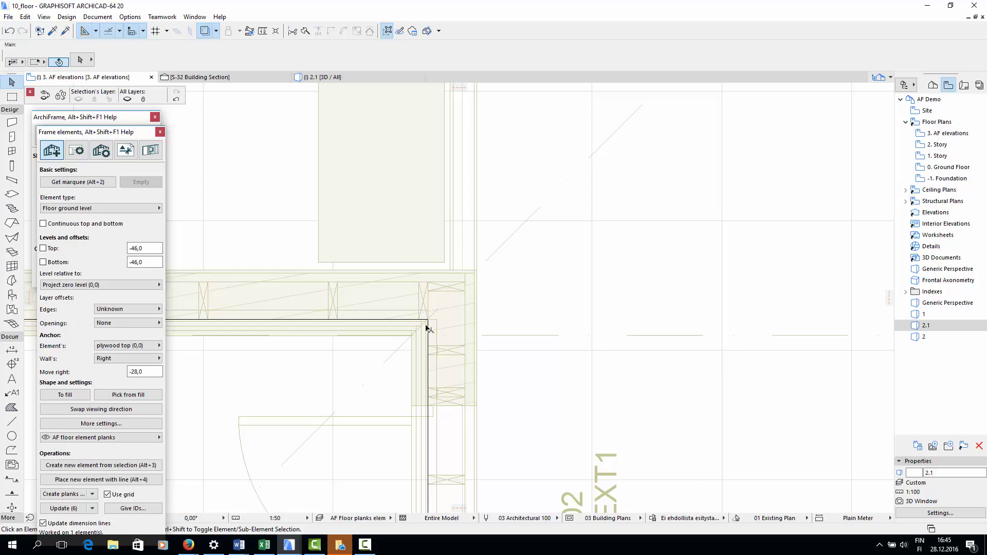
scroll(429, 329, up, 2)
scroll(411, 313, up, 1)
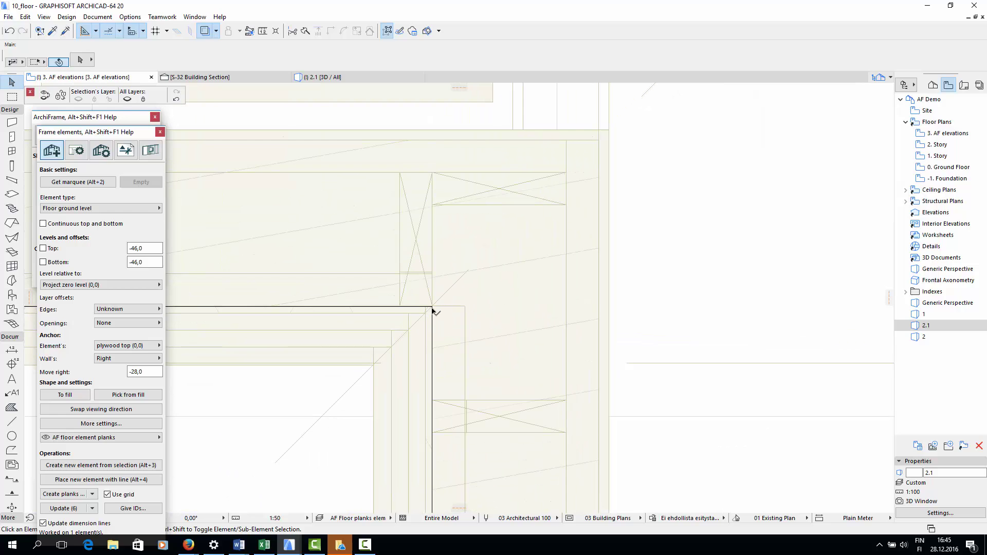
click(432, 311)
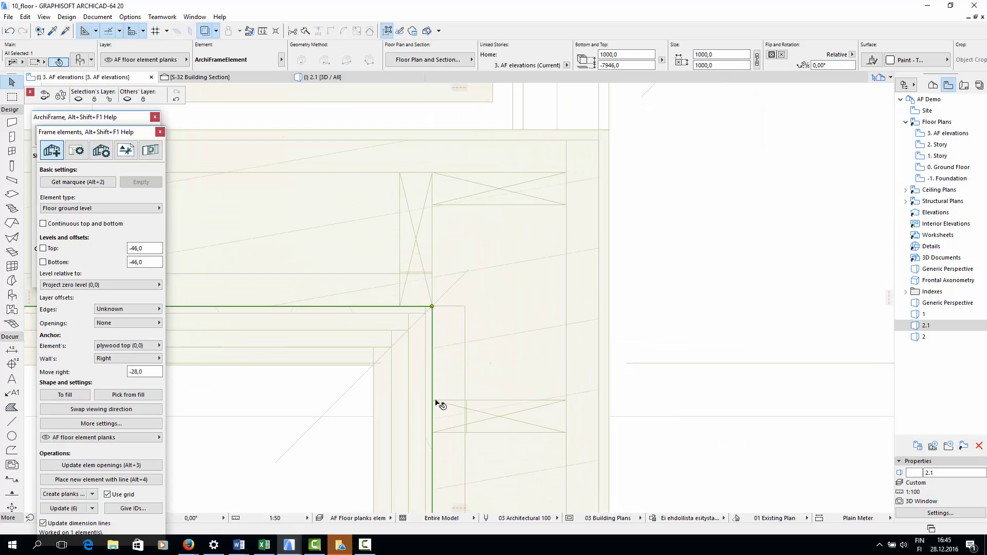
scroll(442, 293, down, 4)
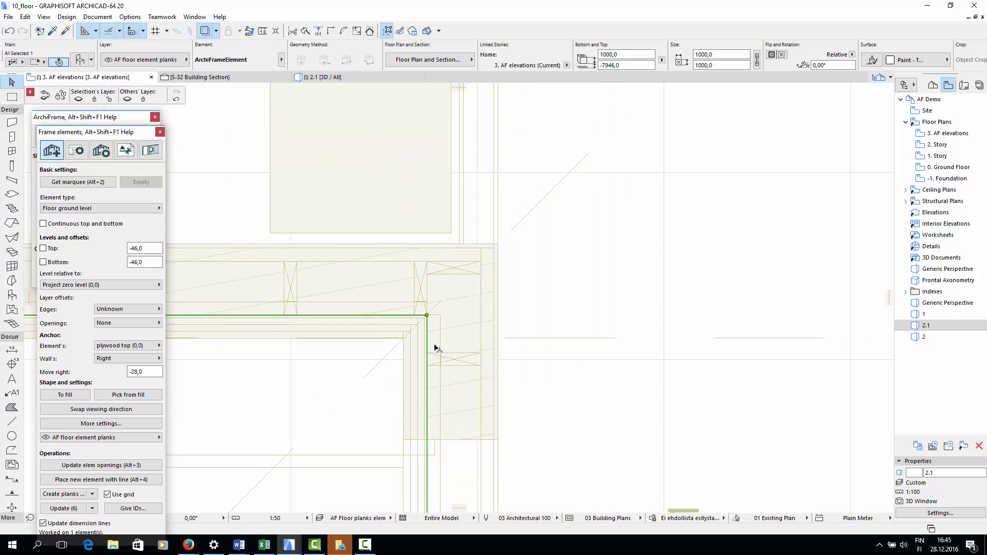
scroll(380, 236, down, 1)
scroll(494, 302, up, 5)
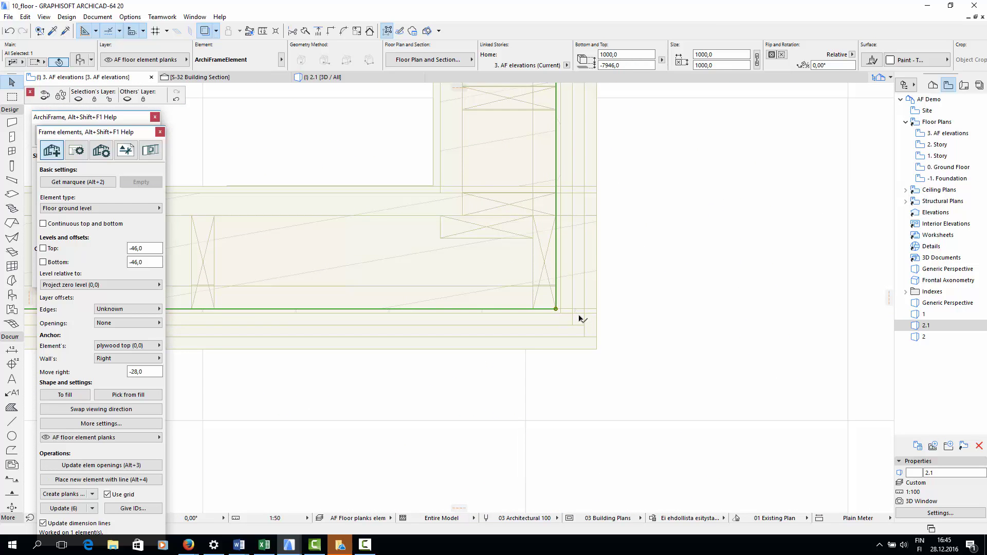
scroll(581, 319, down, 5)
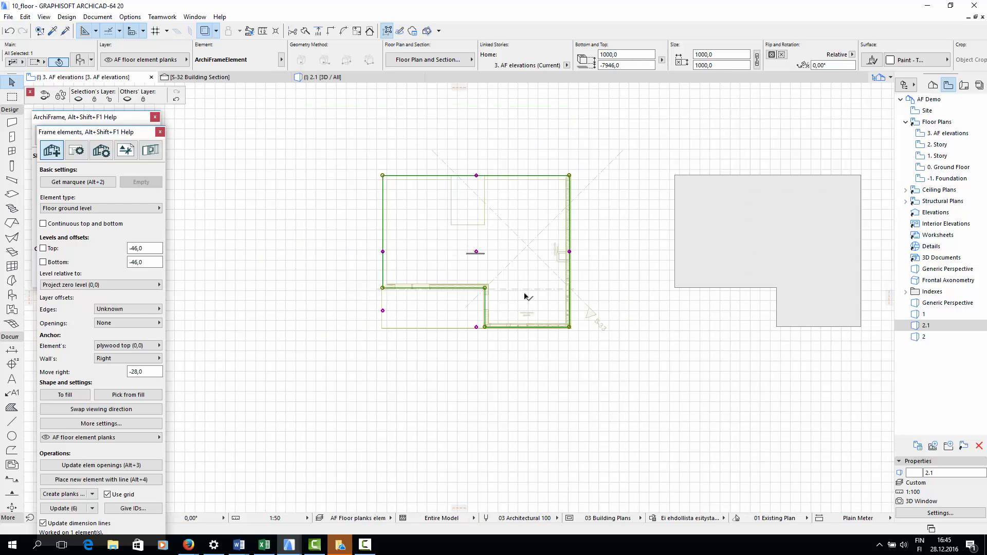
middle_drag(577, 366, 520, 388)
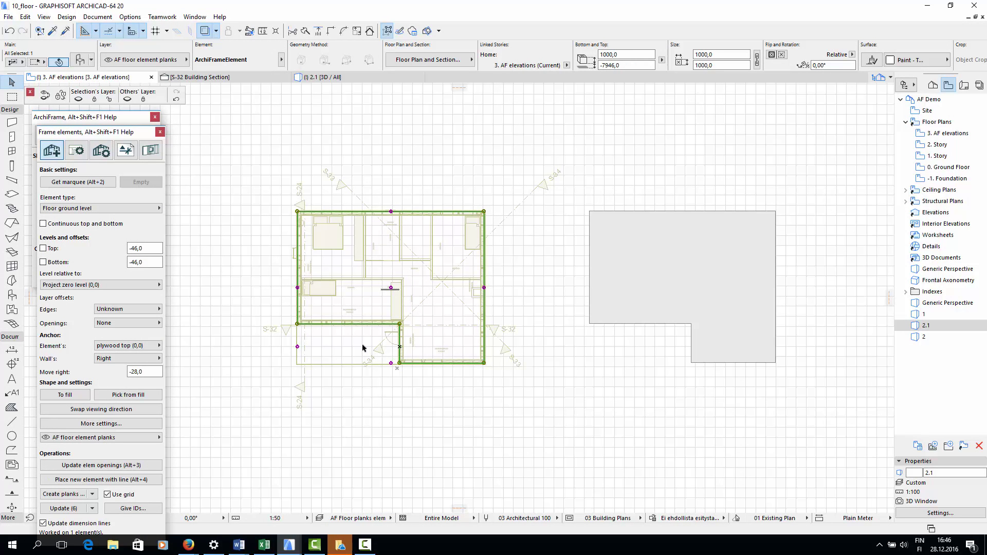
scroll(363, 348, up, 3)
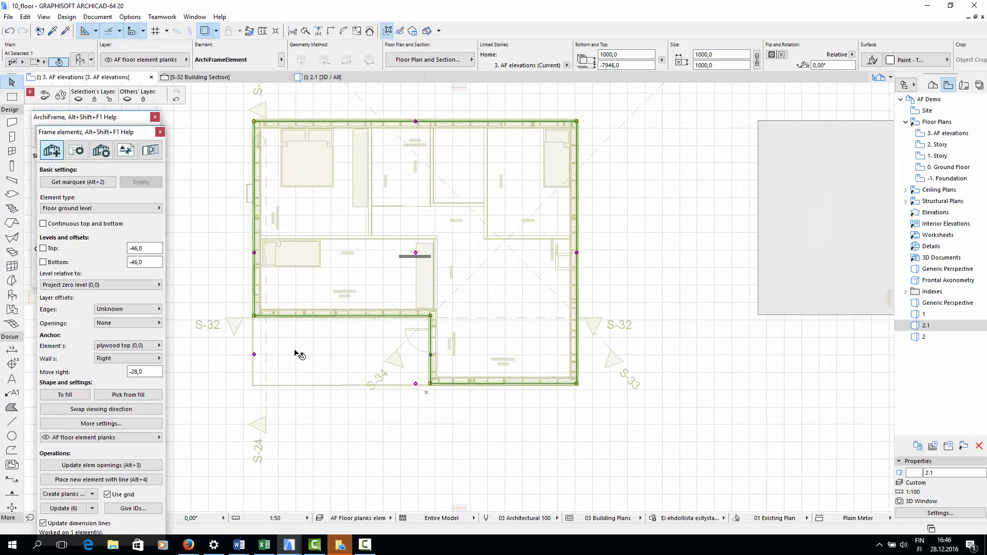
middle_drag(291, 351, 321, 372)
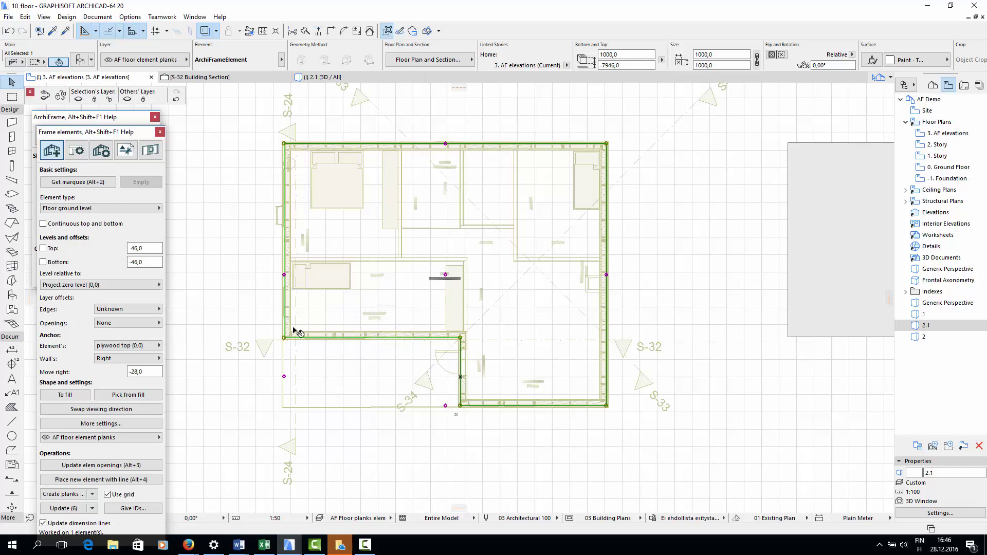
click(284, 379)
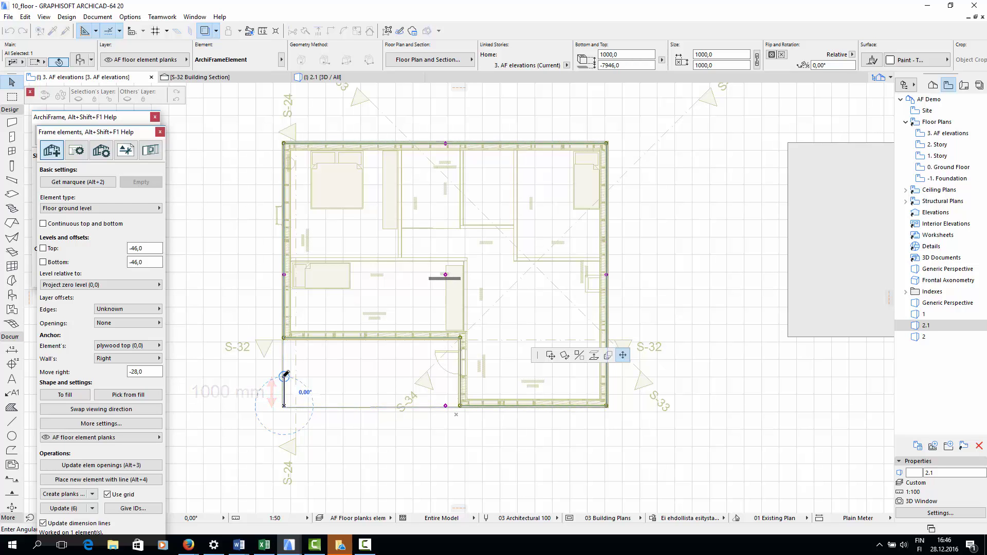
click(284, 376)
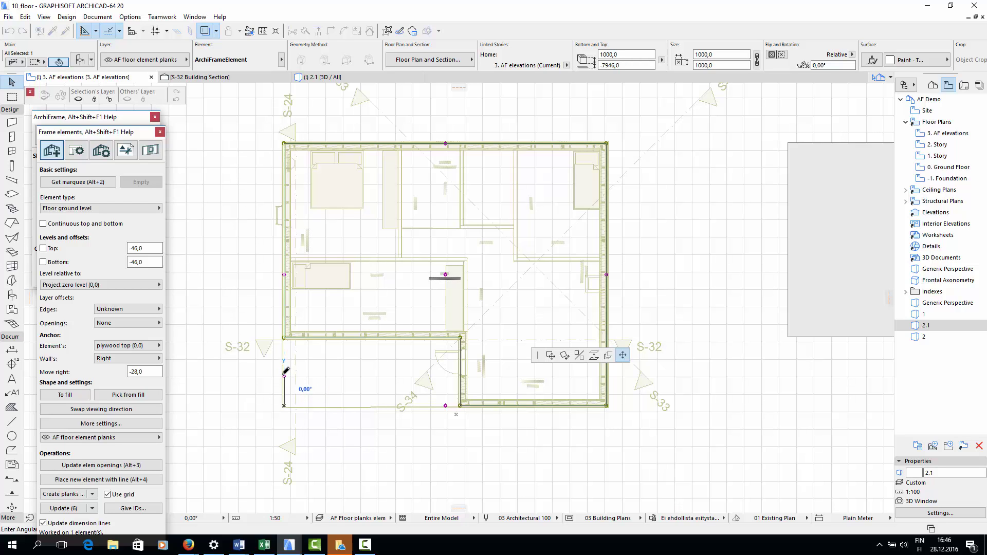
click(284, 376)
key(Escape)
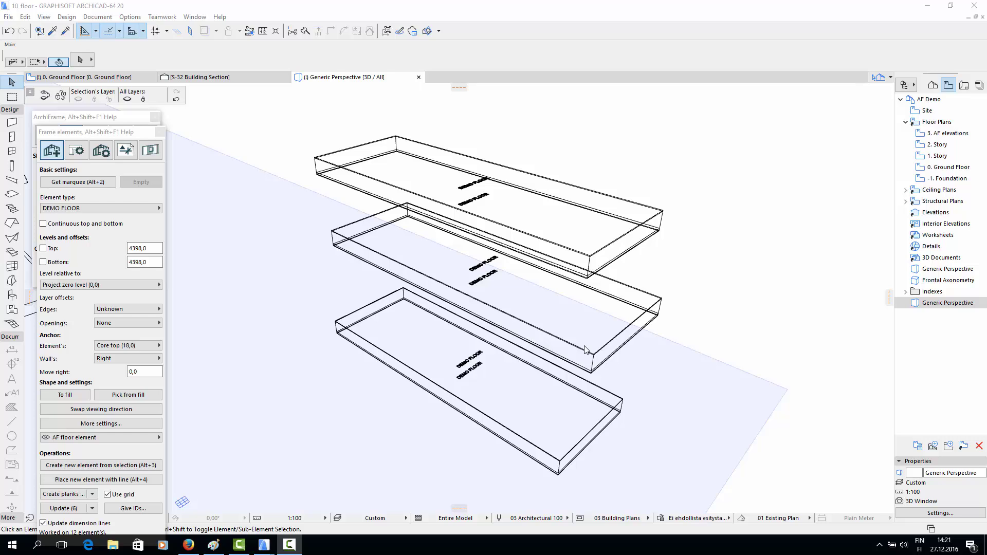
- Select all the DEMO FLOOR element layers and set their iRotY parameter to 70 degrees
click(727, 172)
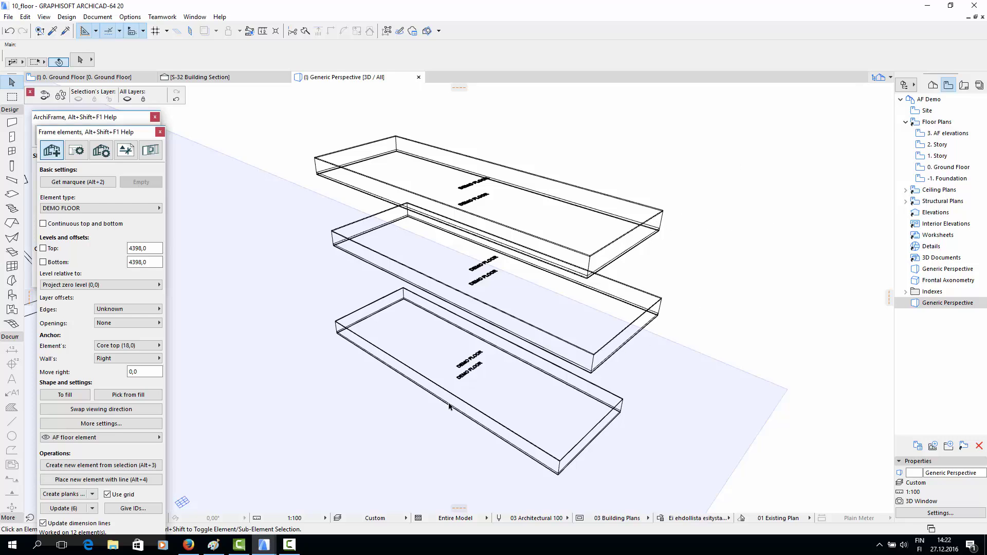
click(816, 191)
click(362, 430)
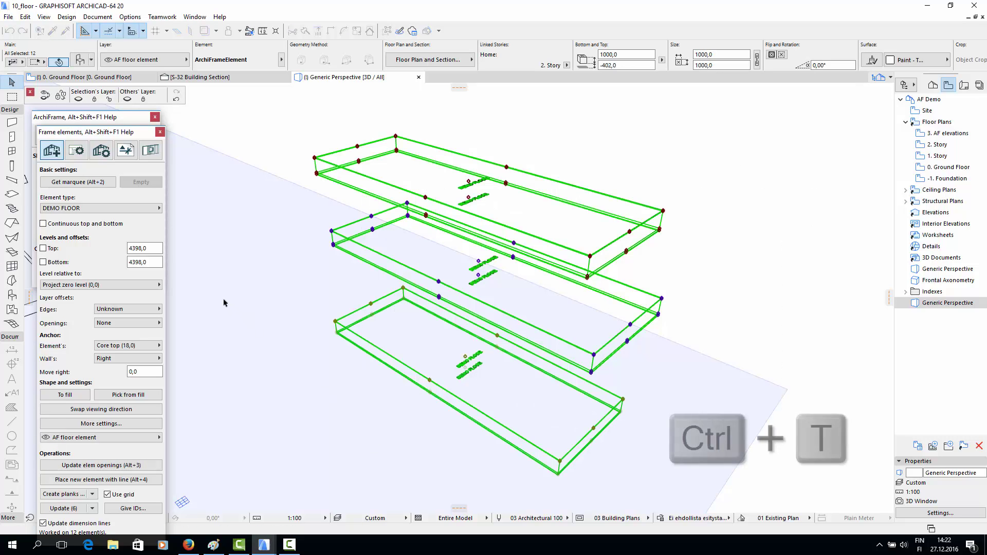
key(ctrl+t)
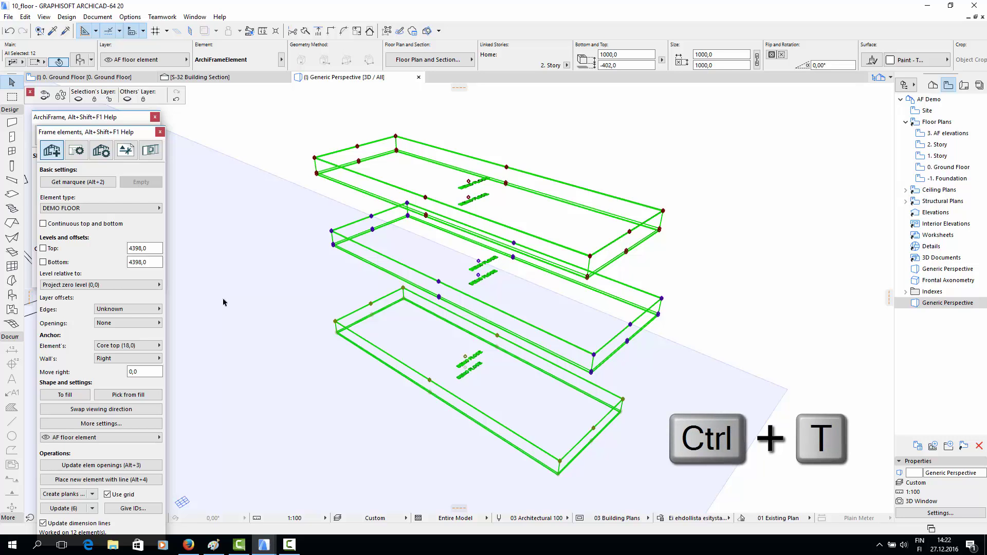
key(ctrl+t)
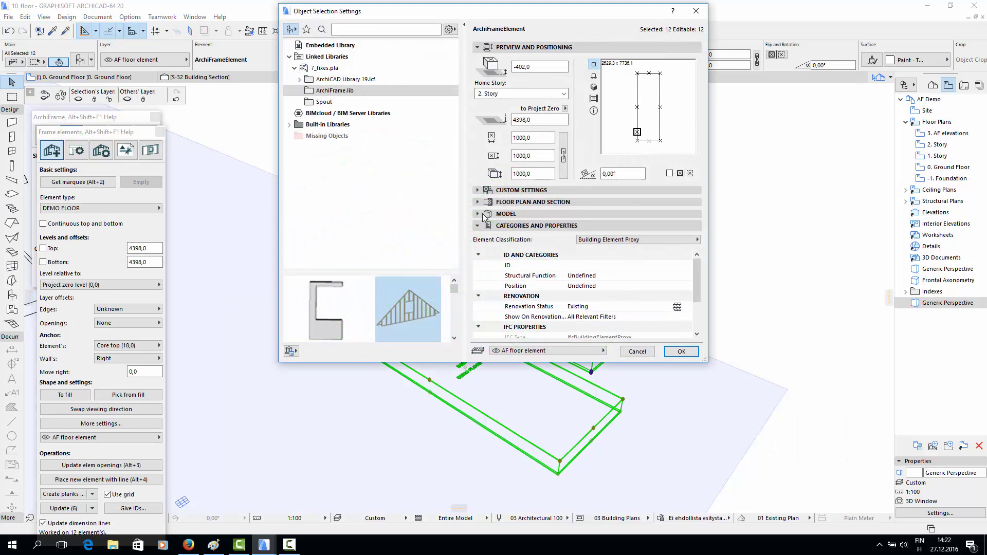
click(487, 191)
click(485, 246)
scroll(589, 285, down, 4)
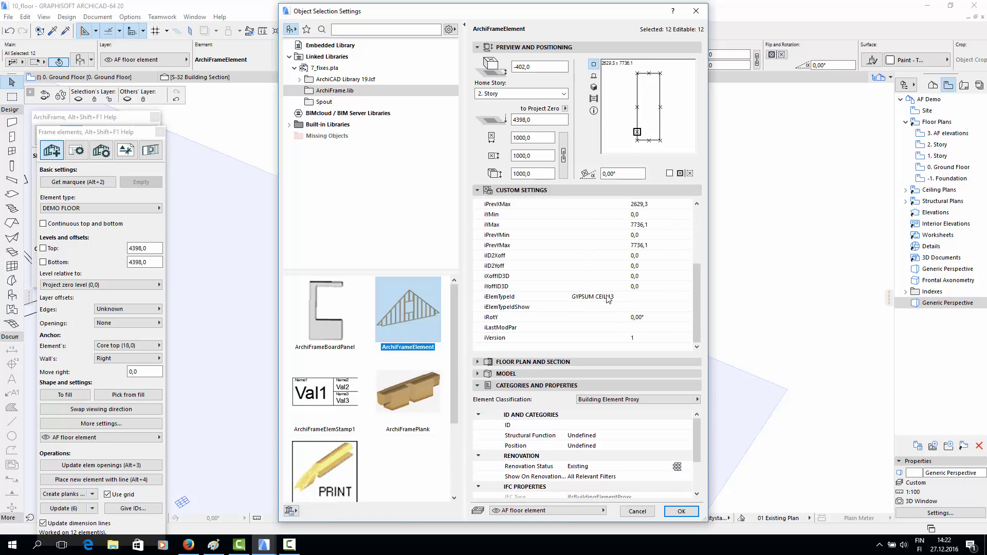
click(631, 315)
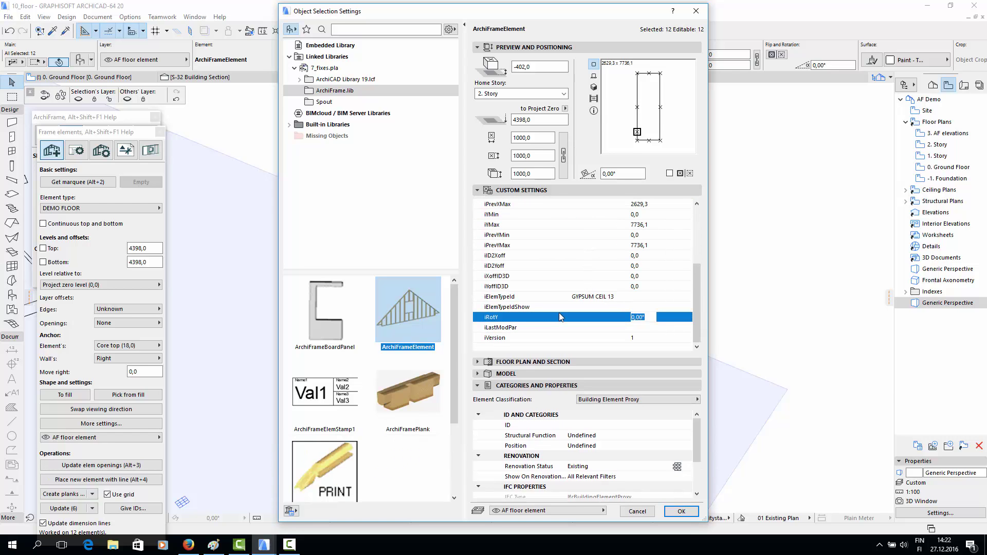
text(70)
click(681, 511)
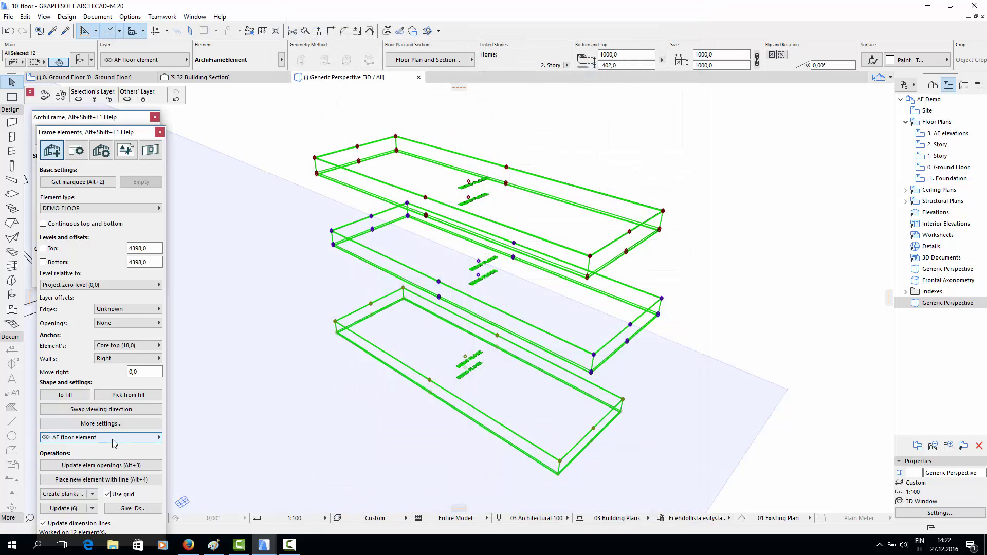
- Create planks and boards for the selected DEMO FLOOR elements using the grid, and hide the layer of the top boards
click(82, 495)
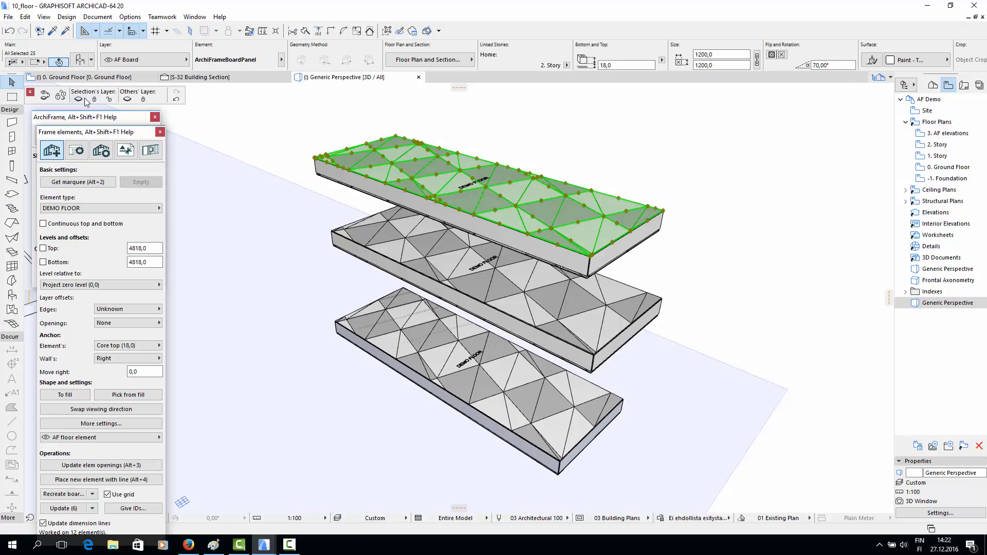
click(78, 99)
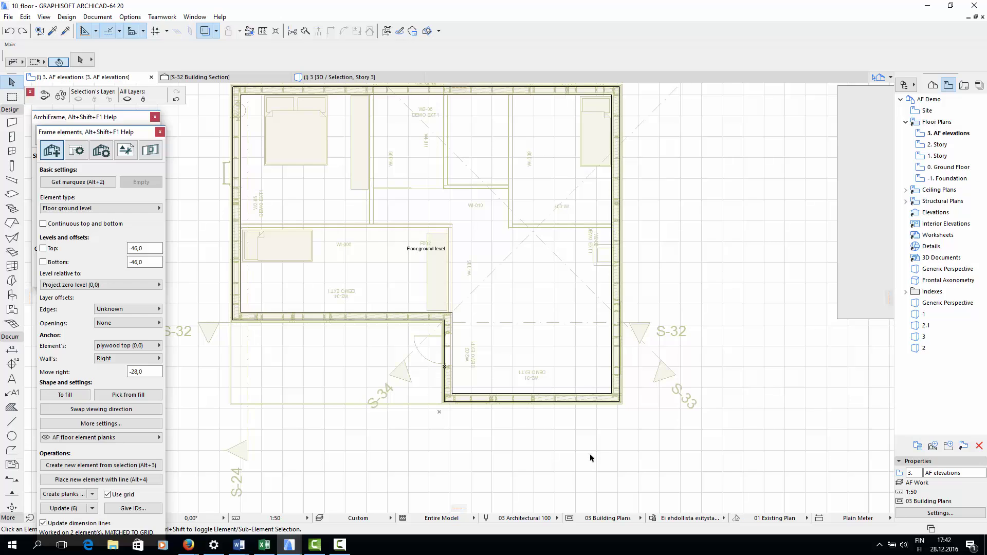
- Select both layers of the ground floor element in the AF elevations plan and give them the ID F-001
right_click(588, 480)
middle_drag(555, 455, 552, 475)
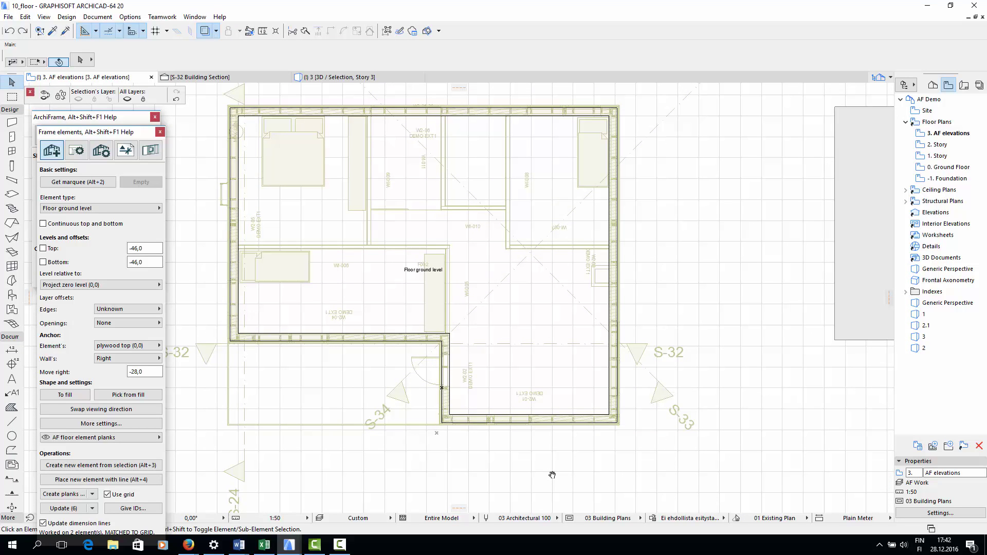
click(617, 425)
click(134, 508)
text(F-001)
key(Return)
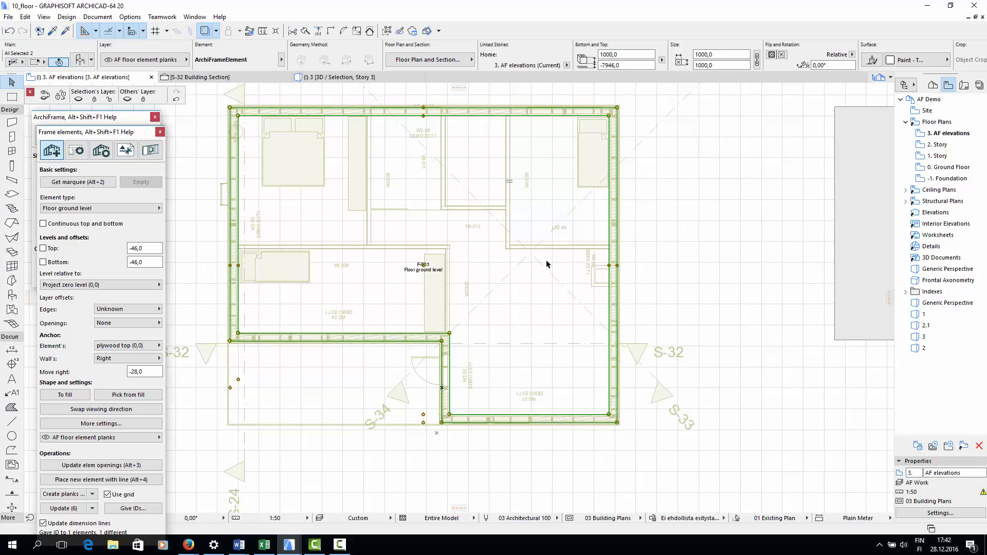
- Show the F-001 floor element in 3D and create its planks and boards using the grid
click(122, 119)
click(128, 170)
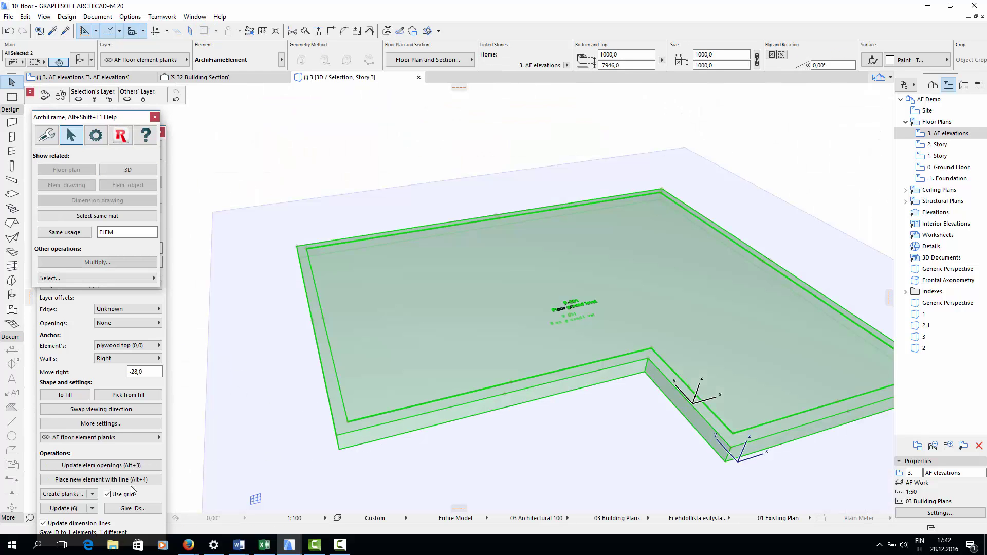
click(74, 494)
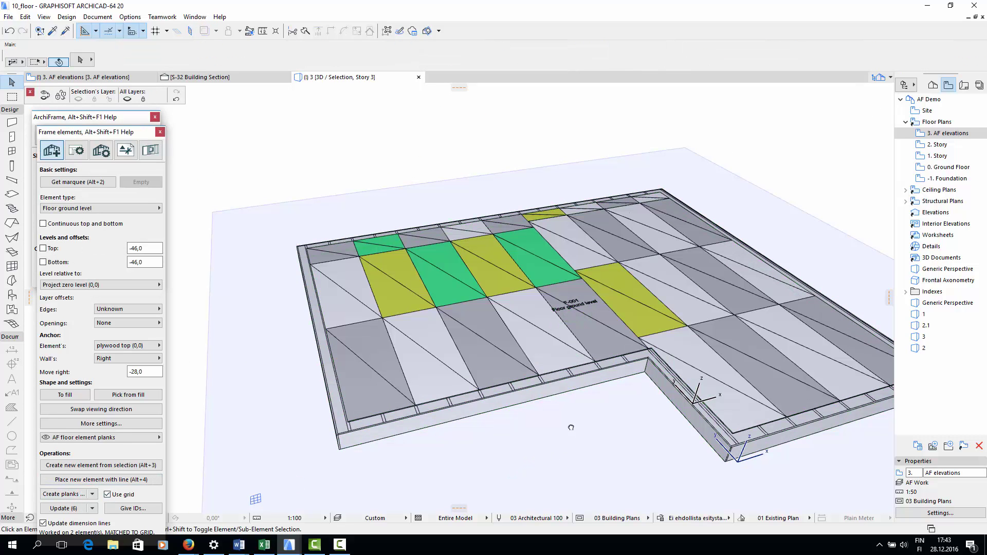
drag(564, 429, 465, 338)
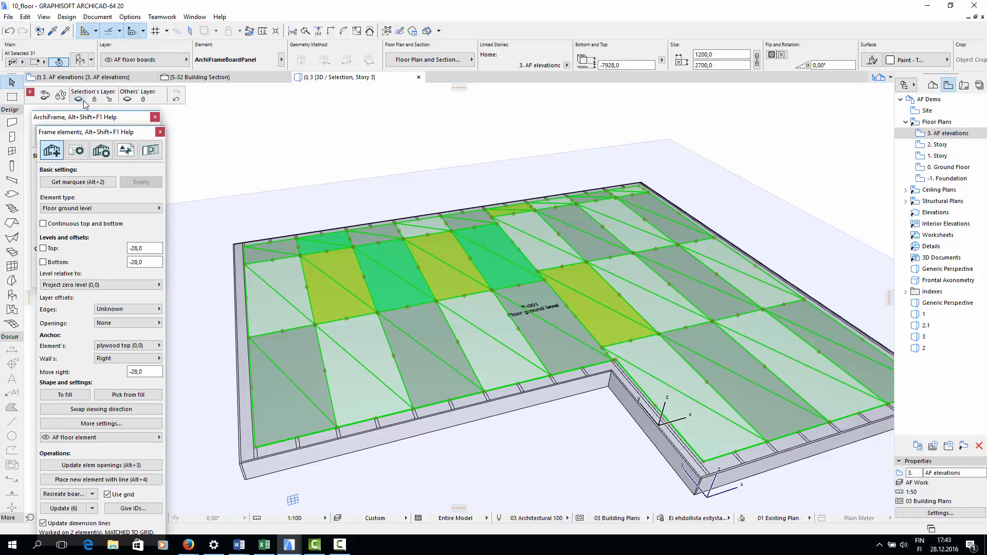
- Hide the layers of the F-001 top boards and element objects to view only its planks in 3D
click(79, 99)
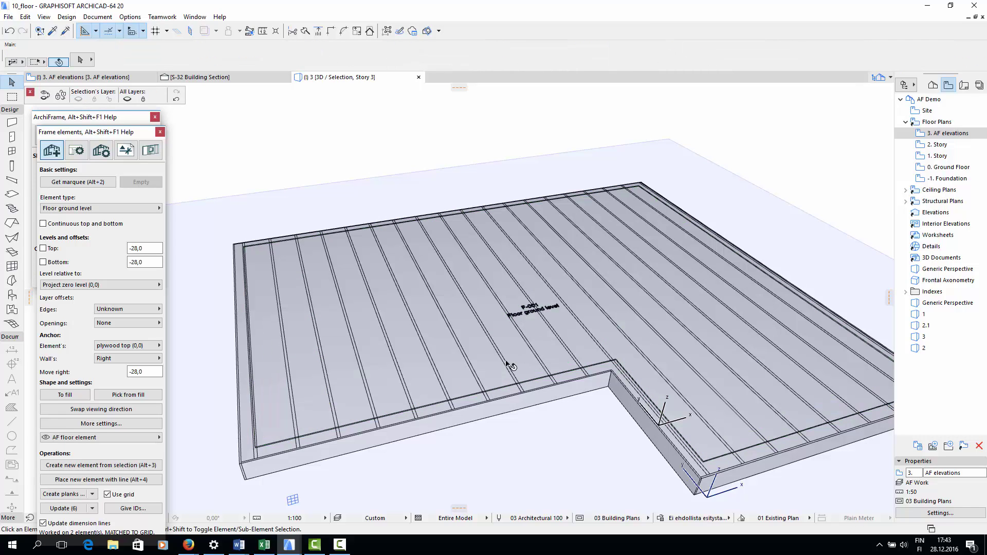
click(79, 100)
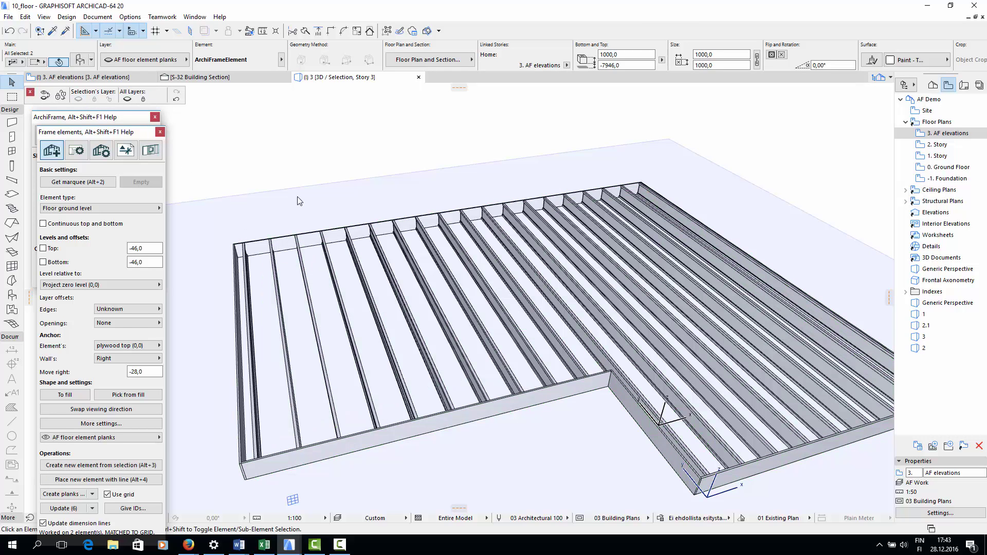
key(ctrl+a)
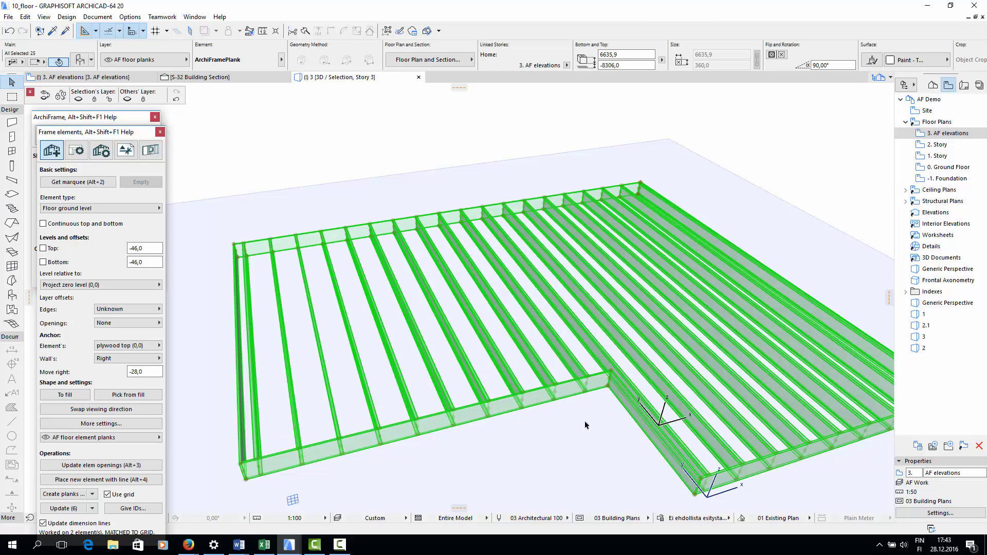
click(586, 428)
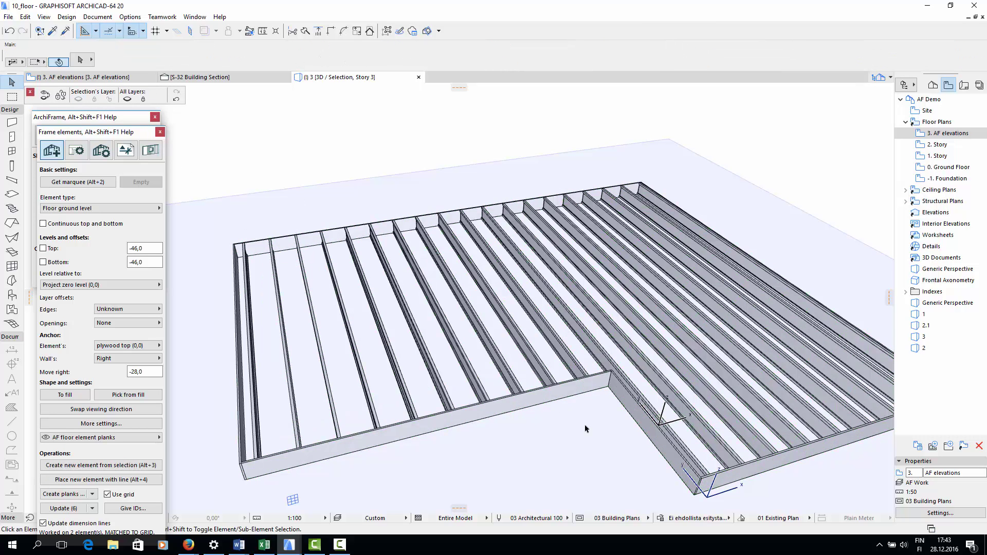
drag(592, 428, 464, 381)
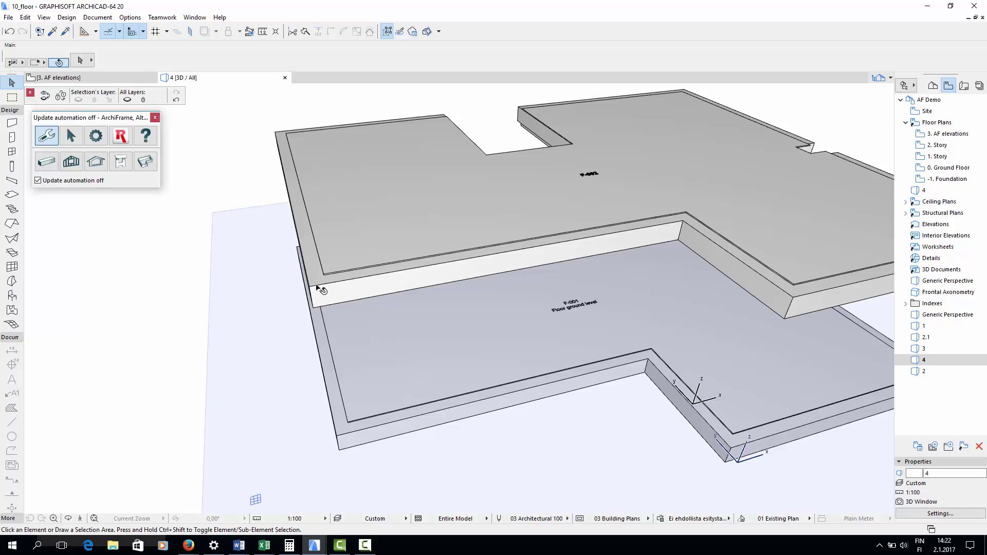
- Select the upper floor element F-002 and examine its outline, stair opening and edge notch from several angles in 3D
click(331, 280)
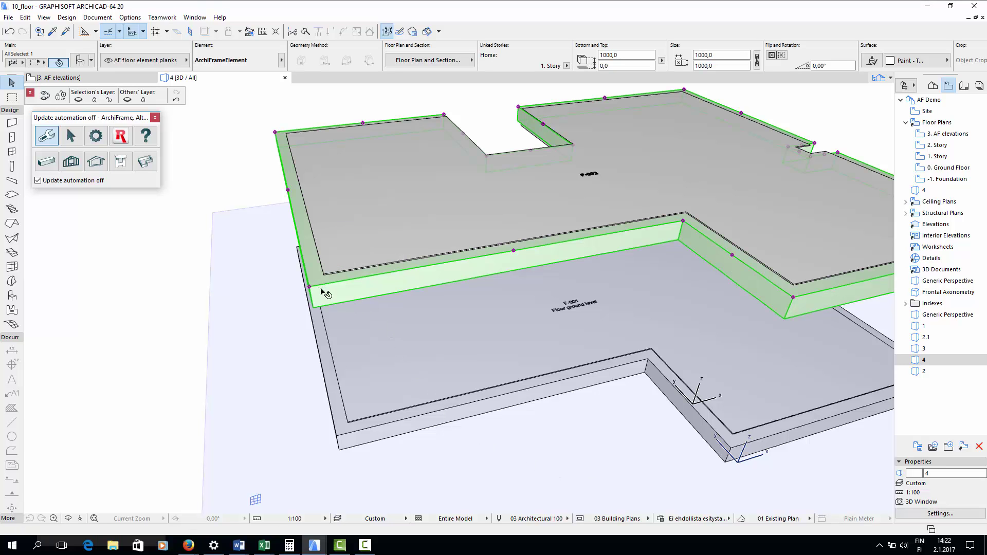
scroll(332, 278, up, 3)
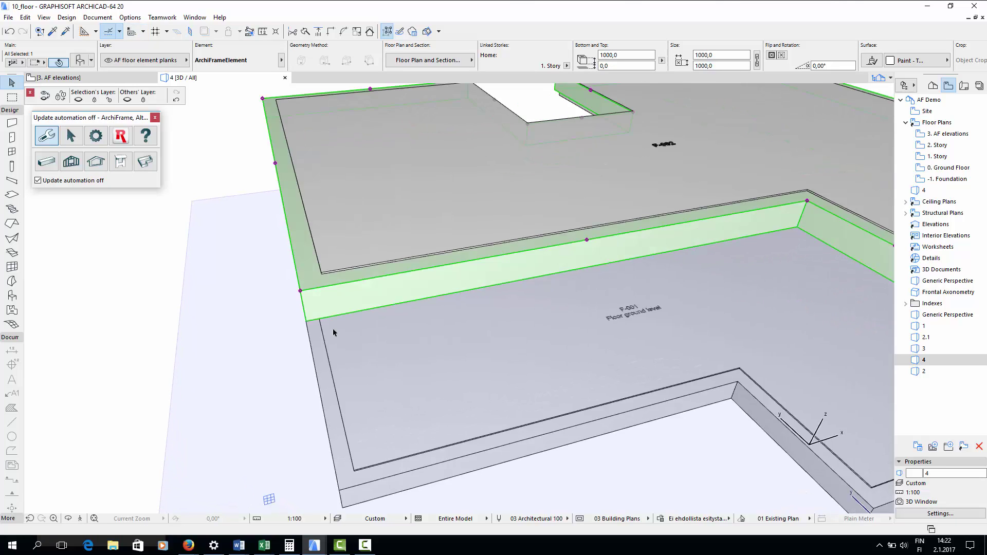
drag(344, 359, 368, 302)
drag(562, 278, 415, 367)
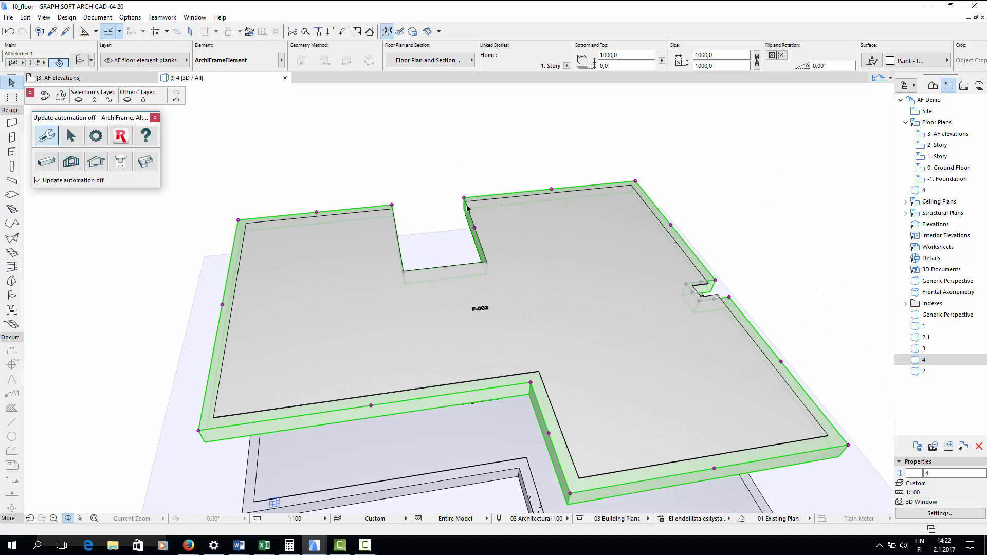
key(Escape)
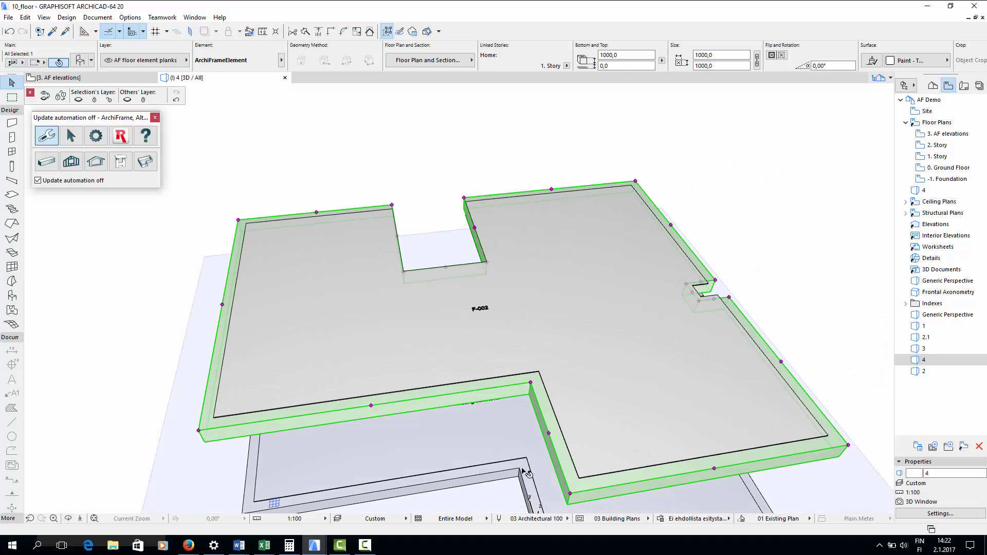
middle_drag(517, 475, 572, 446)
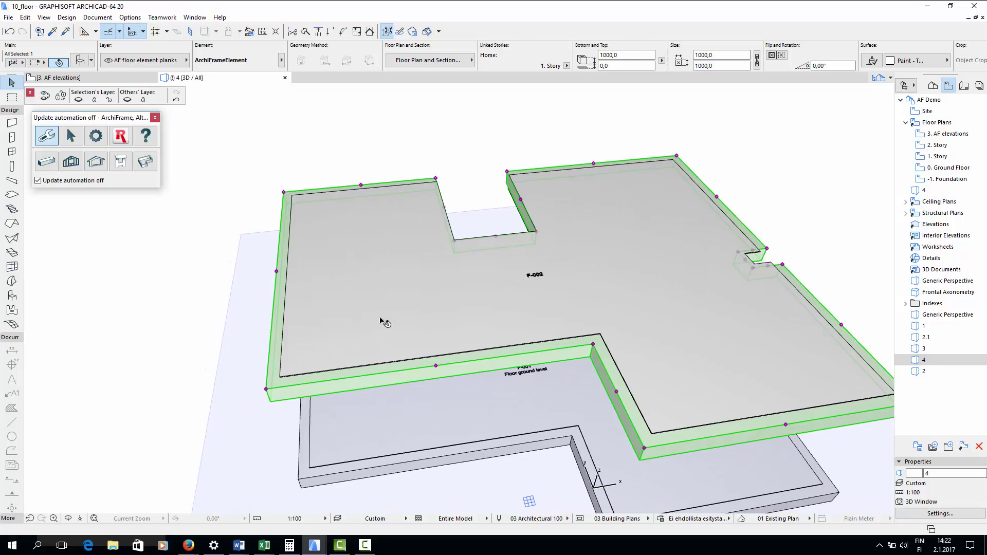
- Apply the "Floor structure only" layer combination and isolate the planks and boards of floor F-002 in 3D
key(ctrl+l)
click(329, 232)
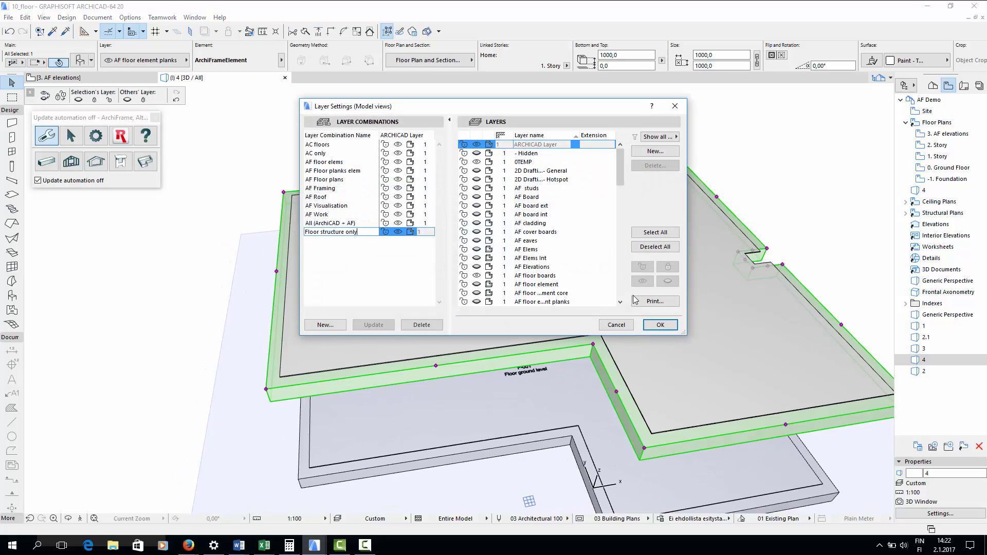
click(660, 324)
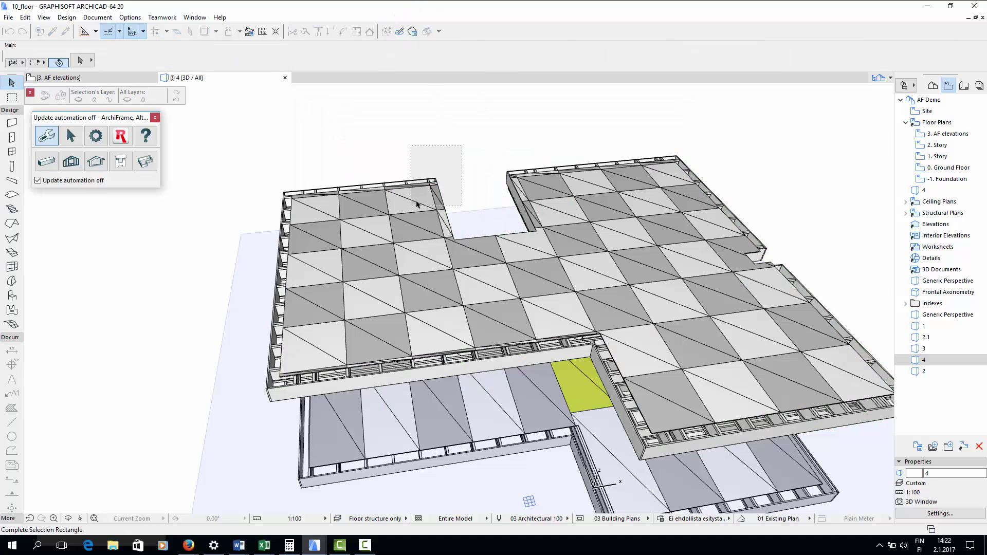
key(ctrl+a)
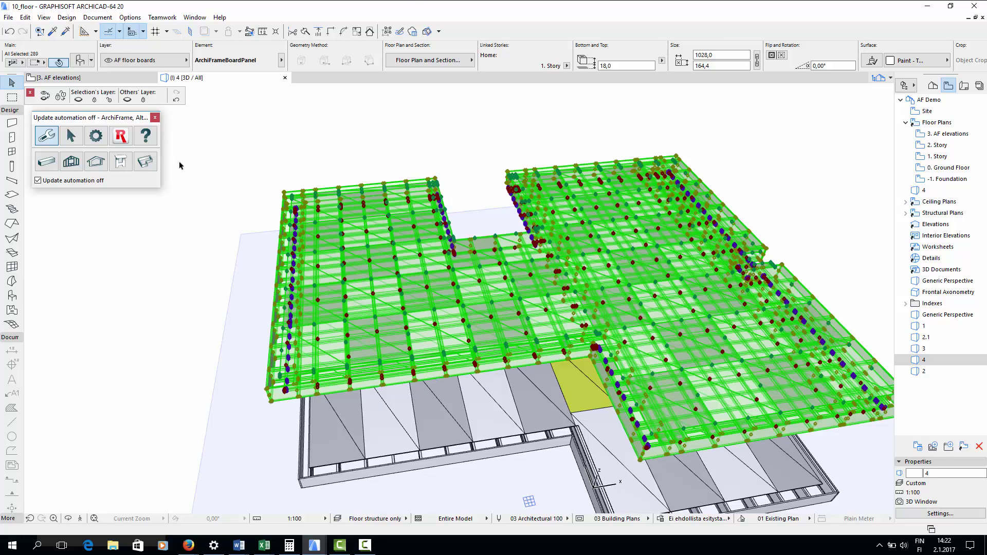
key(Escape)
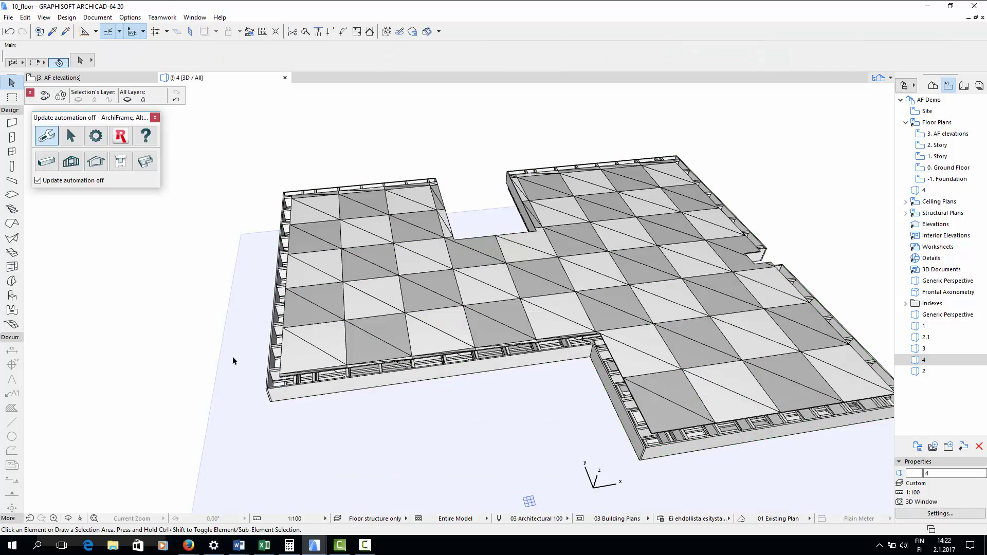
- Hide the layer of the F-002 top boards, followed by the AF floor planks layer beneath them
scroll(301, 366, up, 5)
click(297, 363)
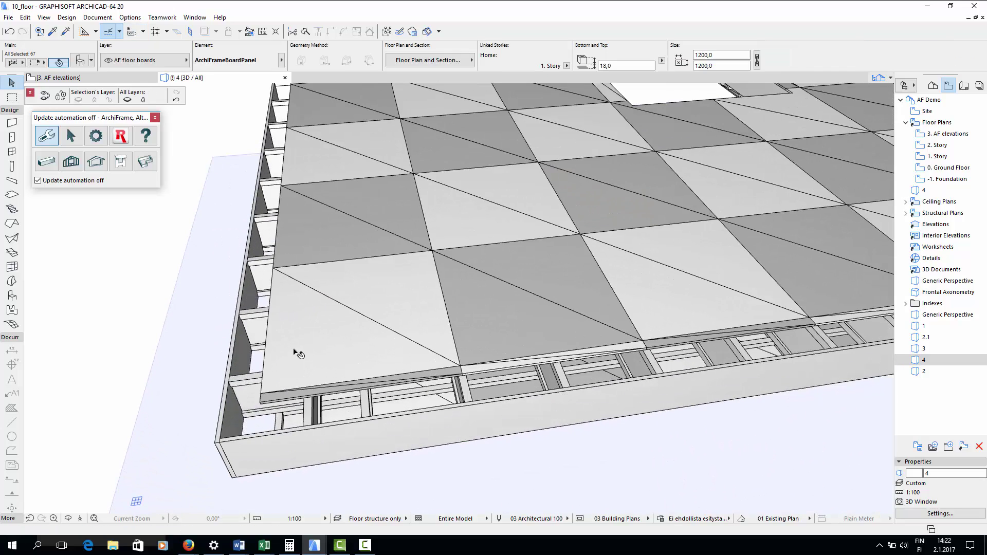
click(78, 99)
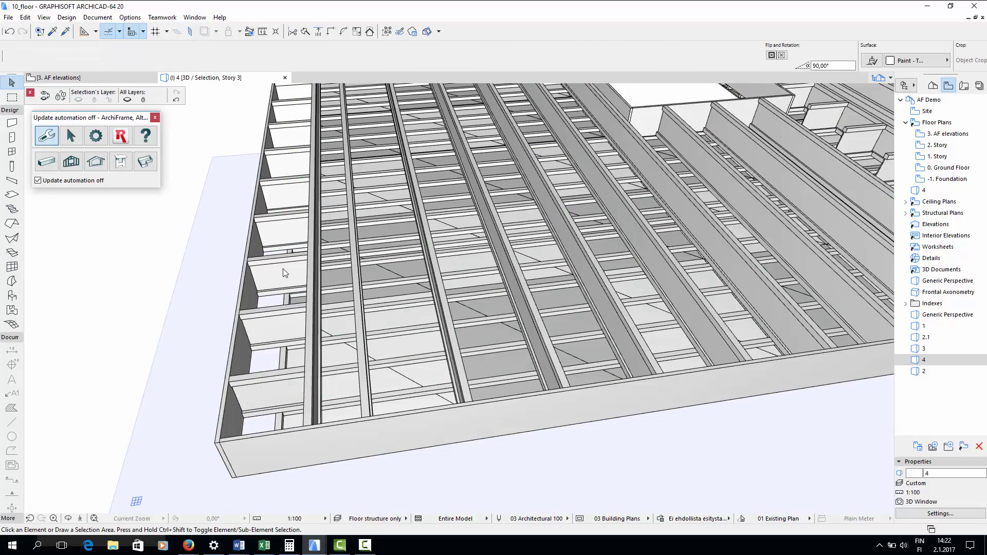
click(404, 293)
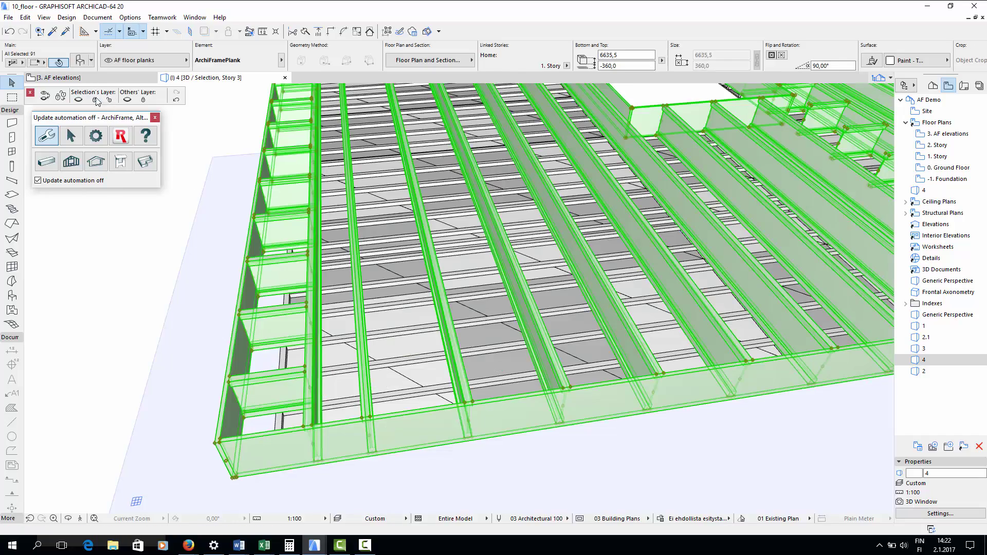
key(ctrl+alt+h)
scroll(403, 293, down, 4)
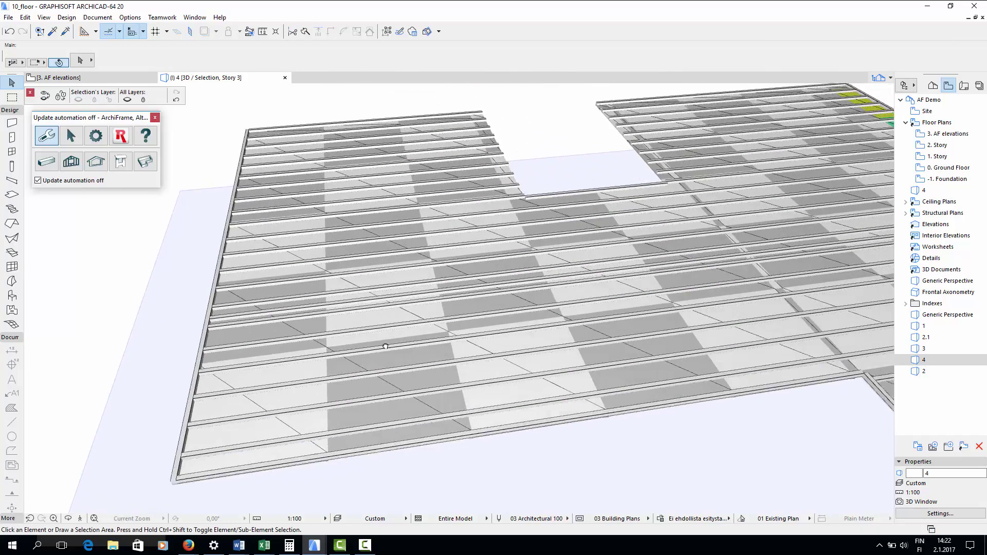
- Hide the AF Floor studs and the bottom boards, and bring the AF floor planks back into the 3D view
key(ctrl+a)
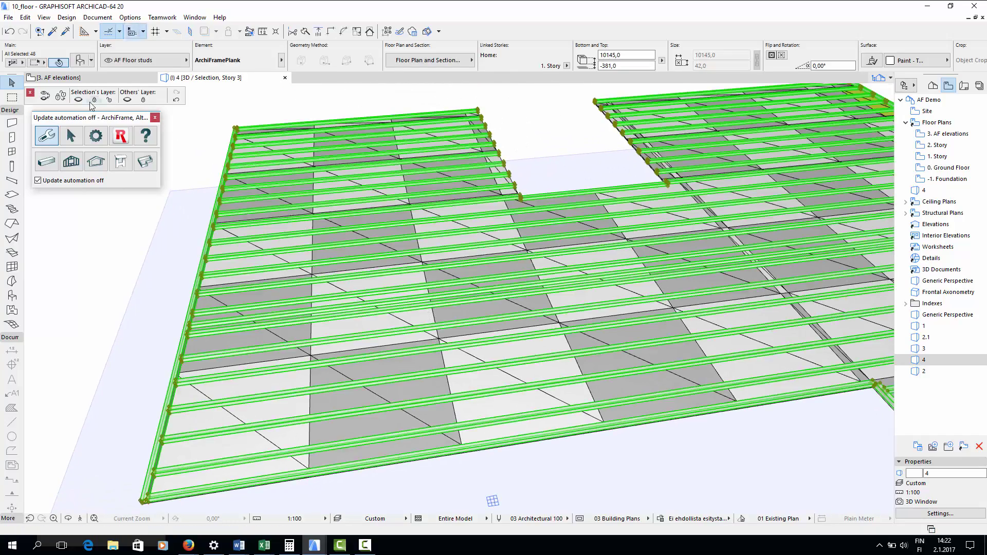
key(ctrl+alt+h)
key(ctrl+z)
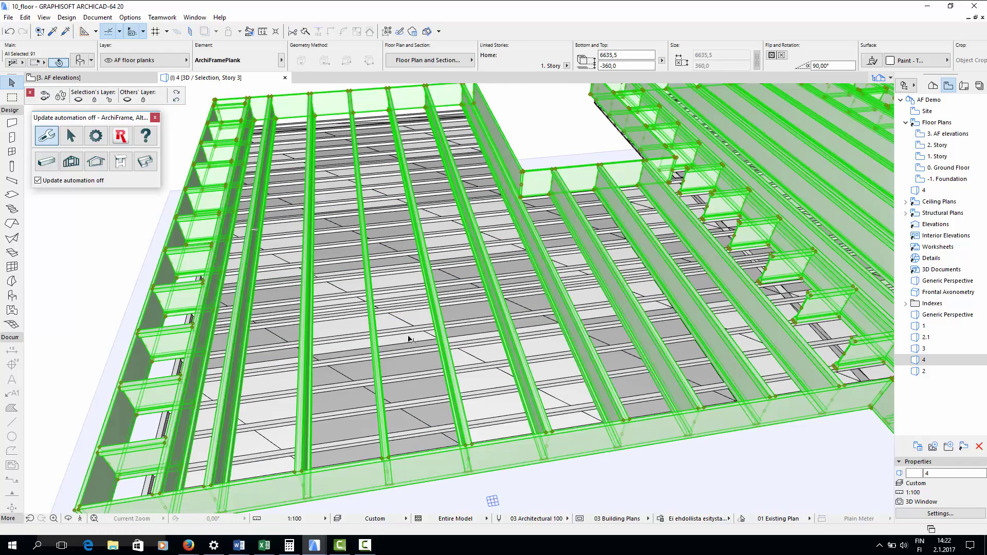
scroll(408, 339, down, 5)
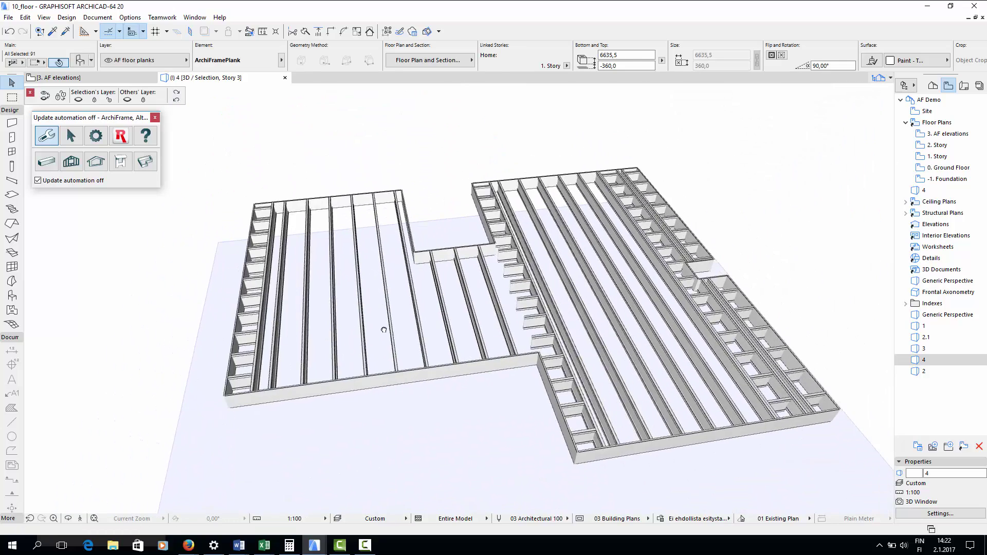
key(Escape)
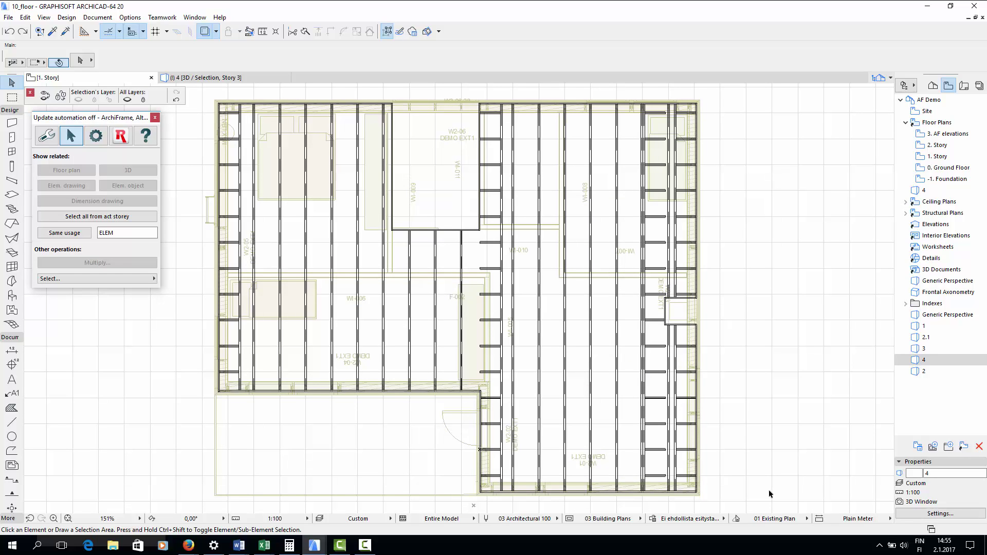
- Open the ArchiFrame frame element tools on the 1. Story plan and inspect the F-002 long and cross plank layout
click(46, 136)
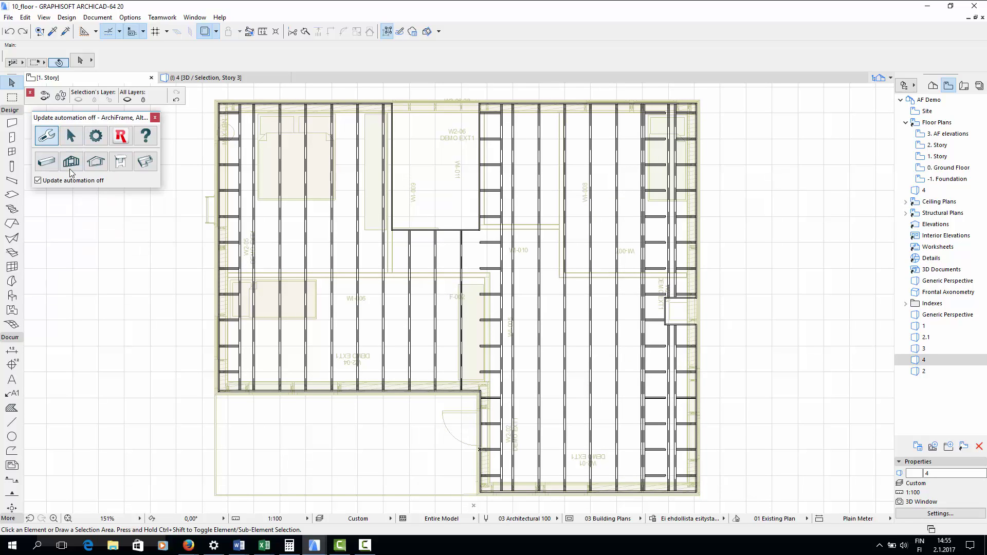
click(60, 163)
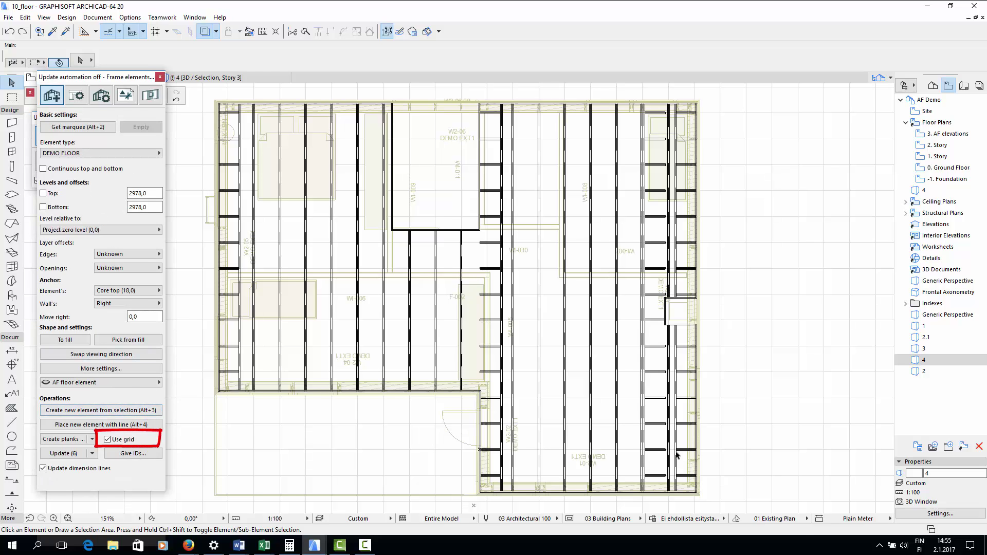
scroll(694, 424, up, 5)
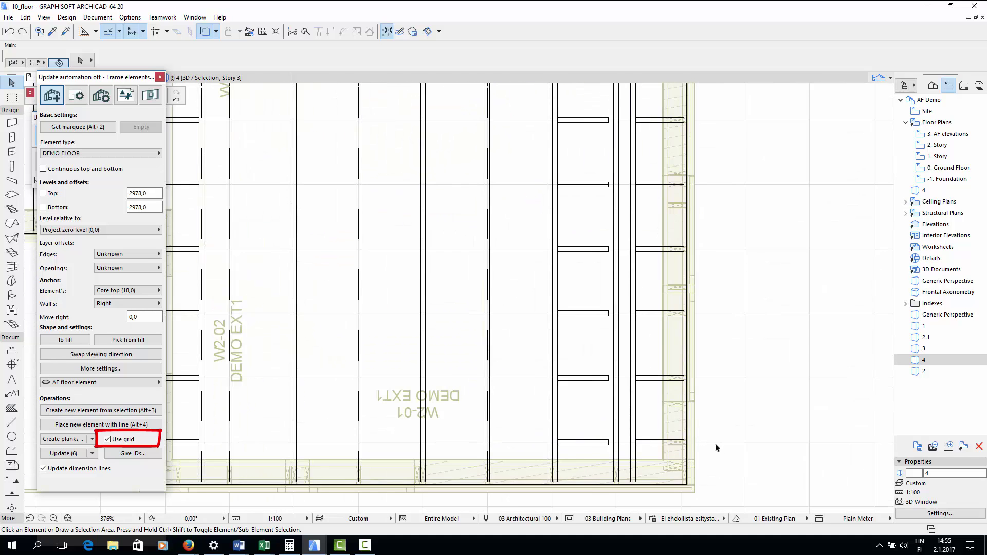
scroll(712, 447, up, 3)
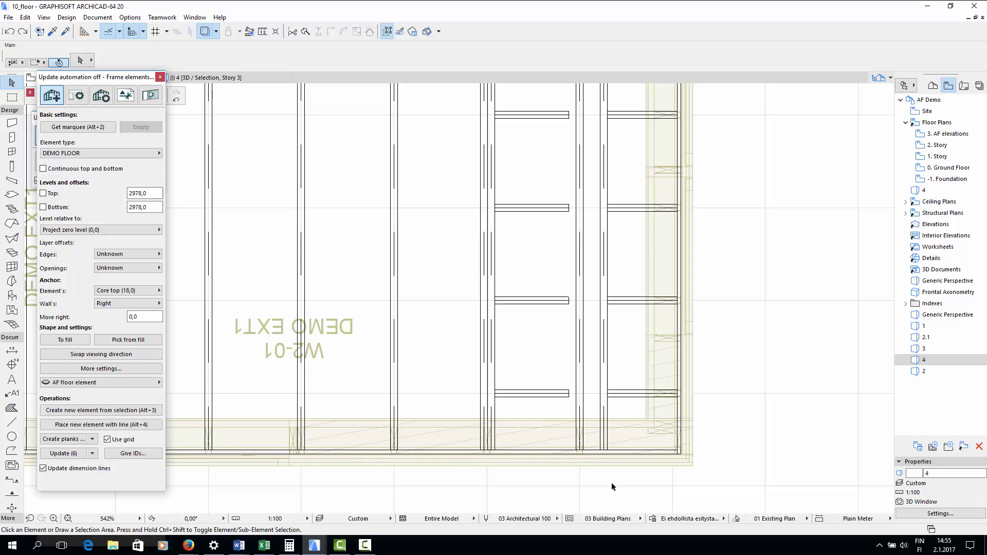
scroll(612, 486, down, 5)
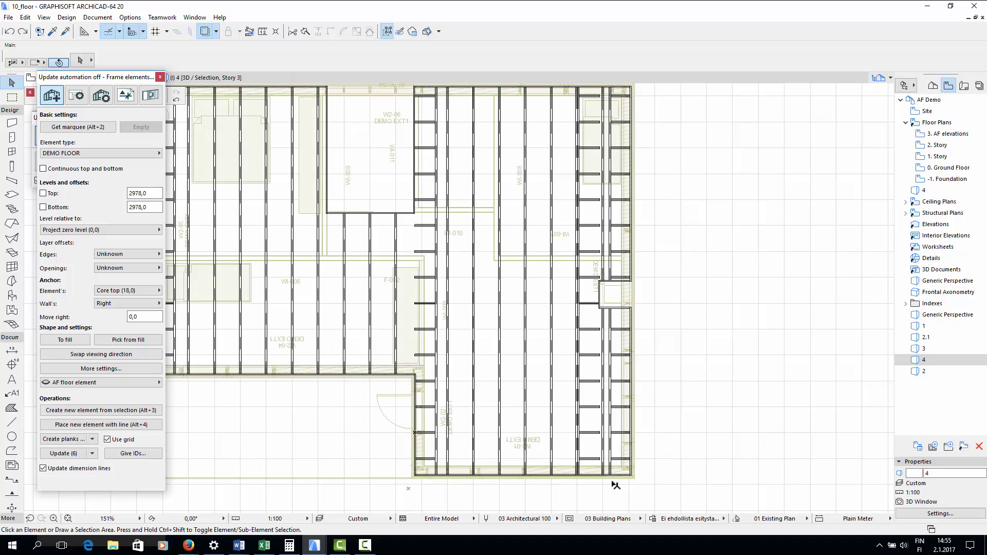
scroll(619, 491, down, 1)
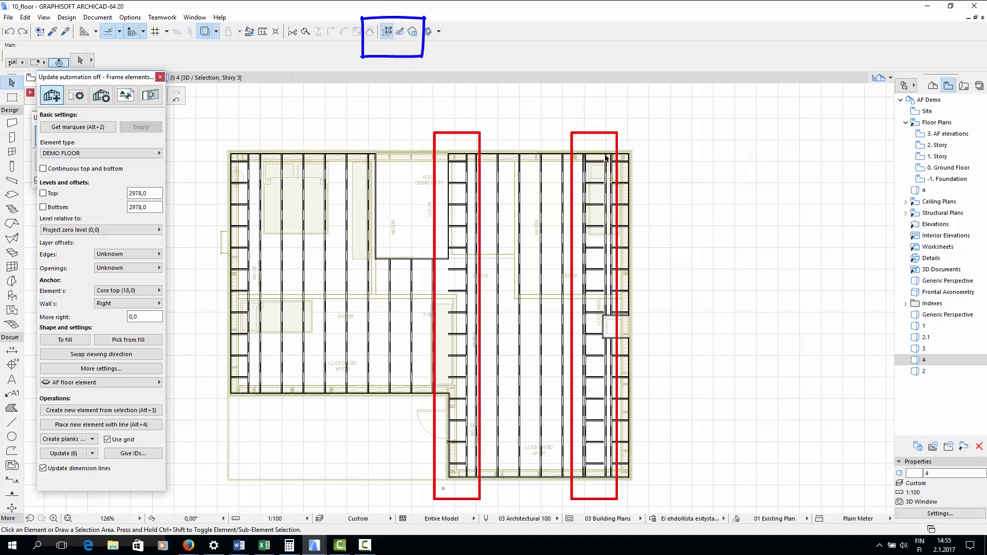
- Delete the unneeded short cross planks in the inner rows of F-002 and the surplus long planks beside them
scroll(614, 156, up, 1)
scroll(604, 424, down, 2)
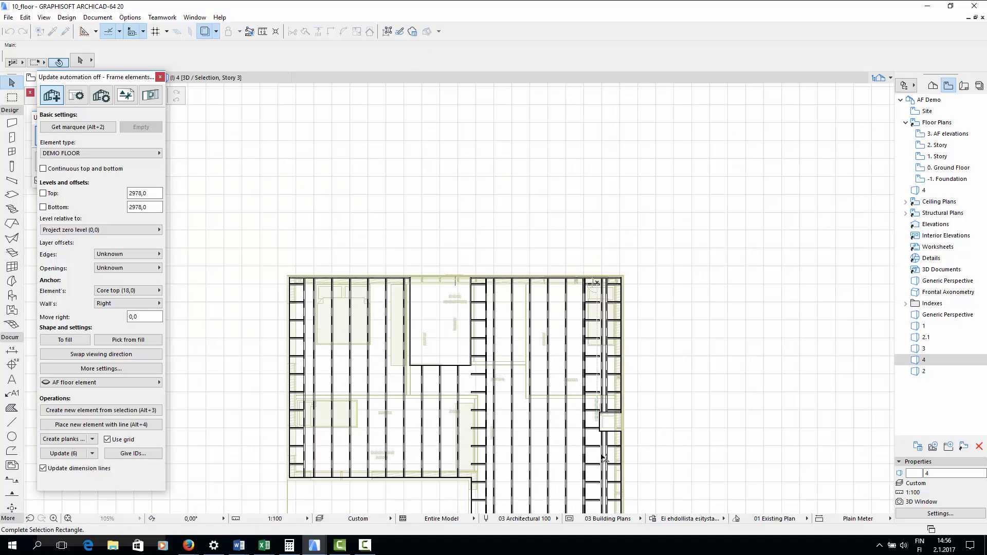
click(586, 431)
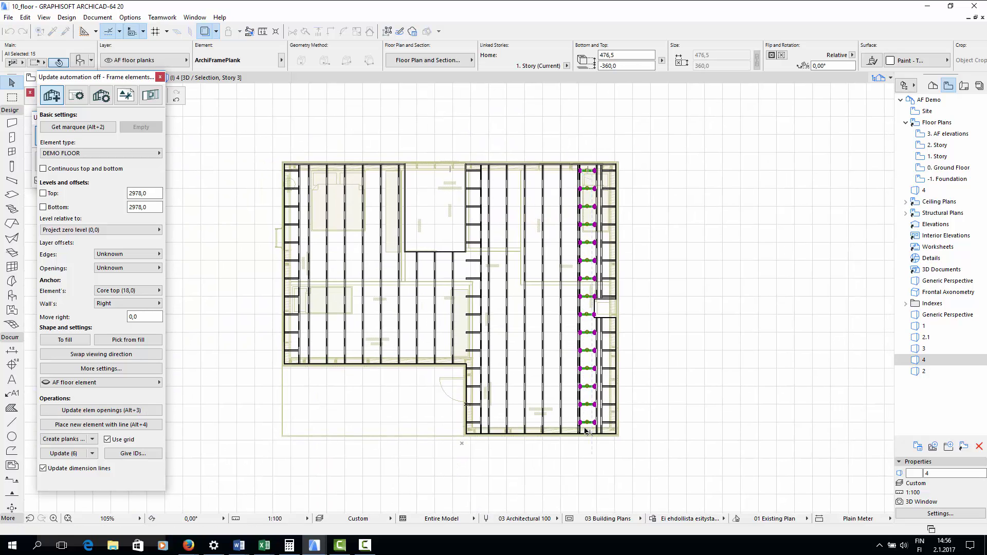
key(Escape)
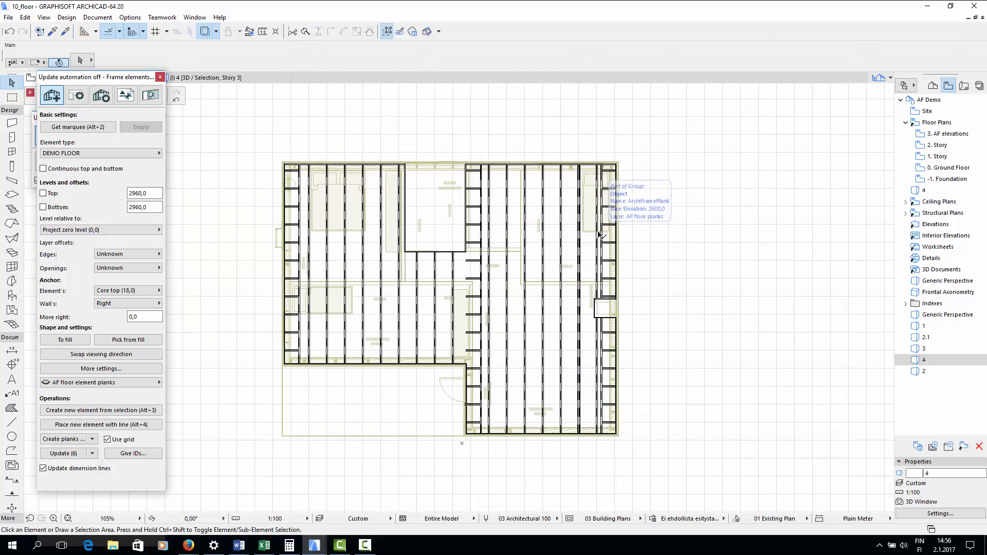
click(598, 234)
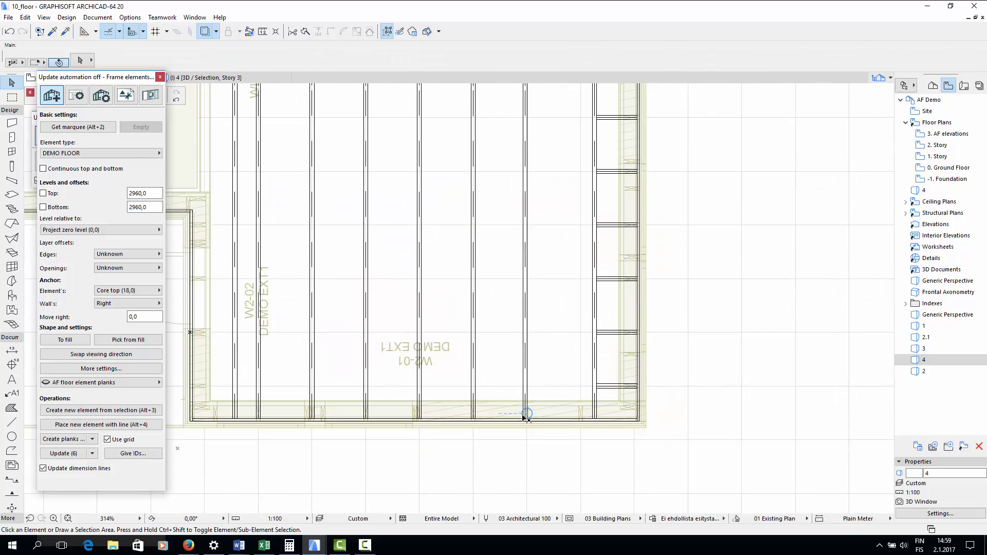
- Drag a copy of the last regularly spaced long plank 600 towards the outer row of cross planks
click(524, 415)
key(ctrl+shift+alt+d)
click(525, 415)
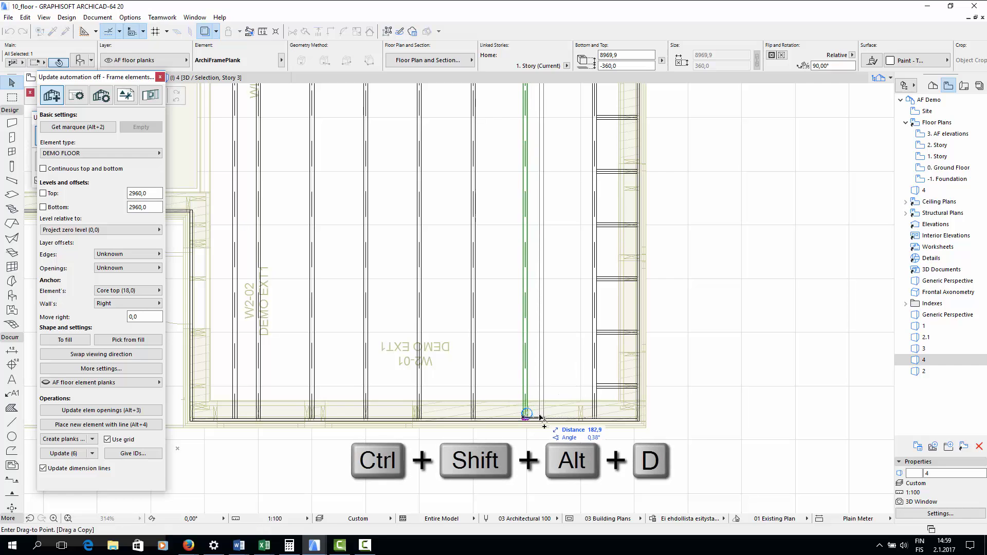
text(600)
key(Return)
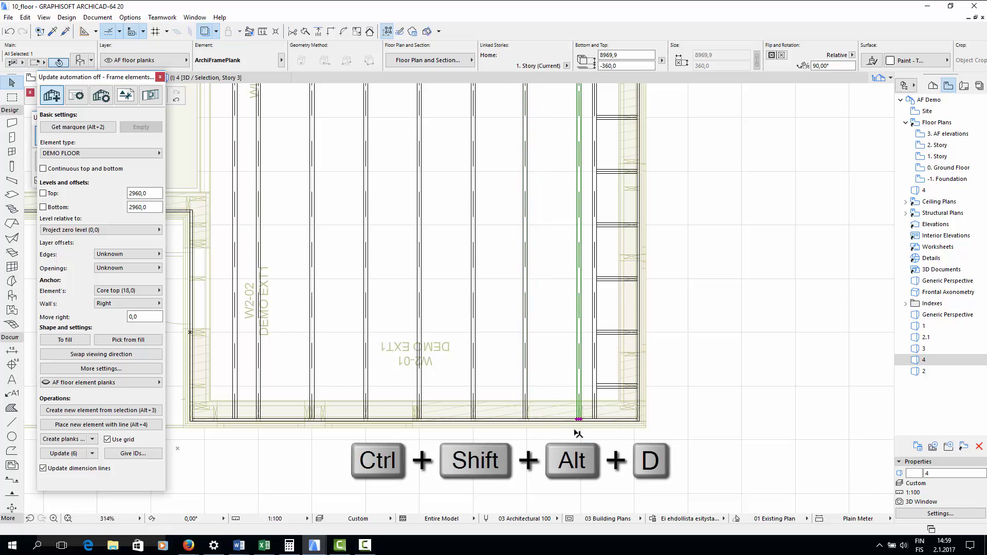
scroll(393, 378, down, 3)
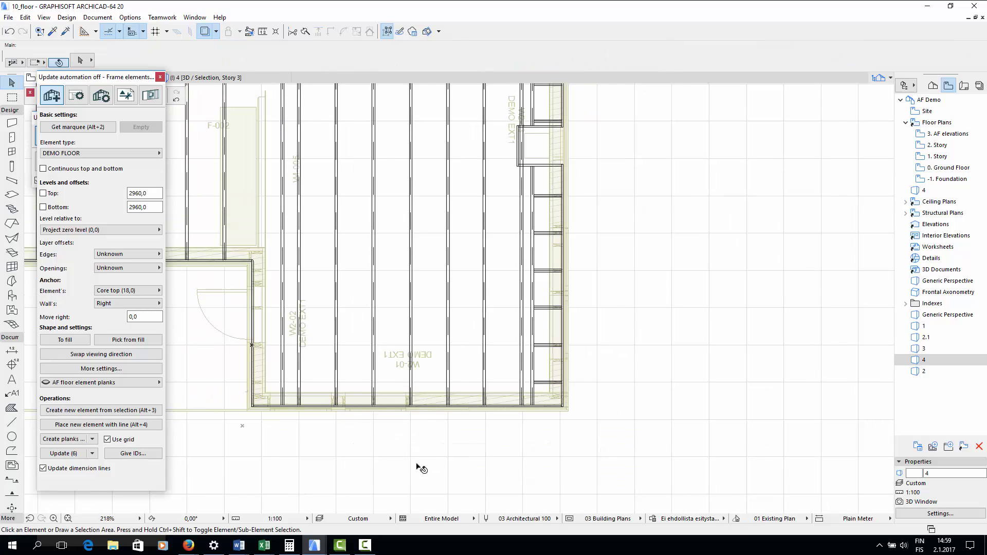
- Drag a copy of the nearest long plank to the right edge of the F-002 floor opening, beside WI-011
scroll(385, 248, up, 3)
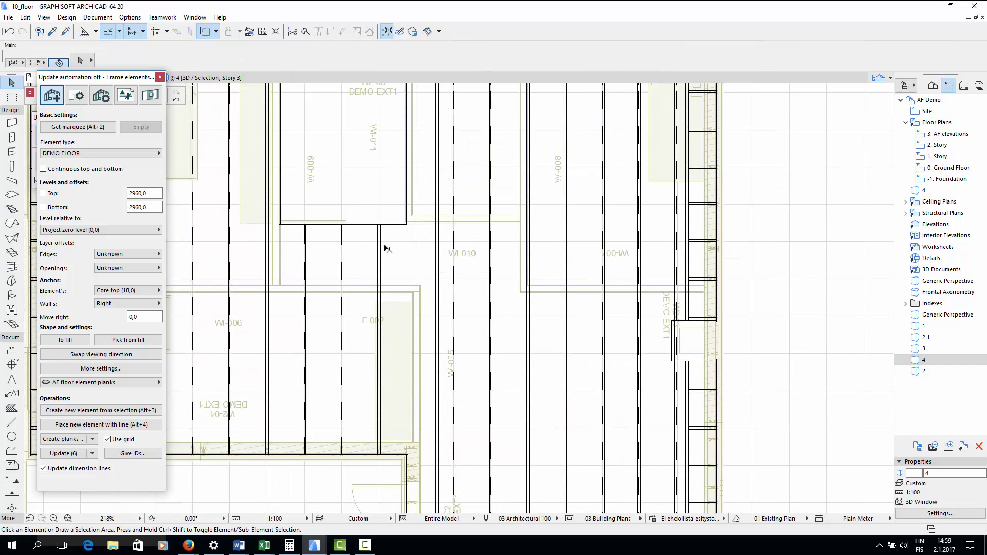
click(438, 192)
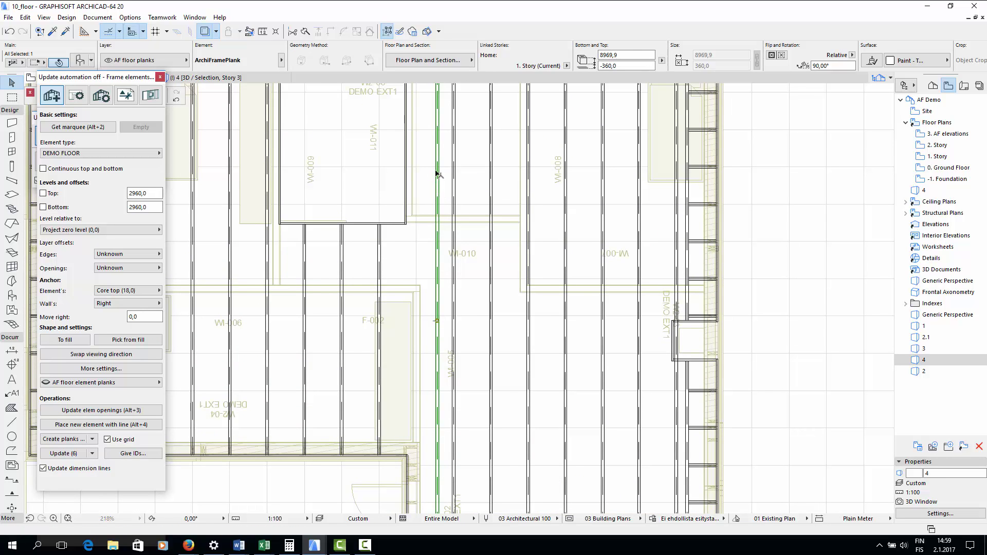
scroll(437, 175, up, 5)
click(437, 175)
click(379, 183)
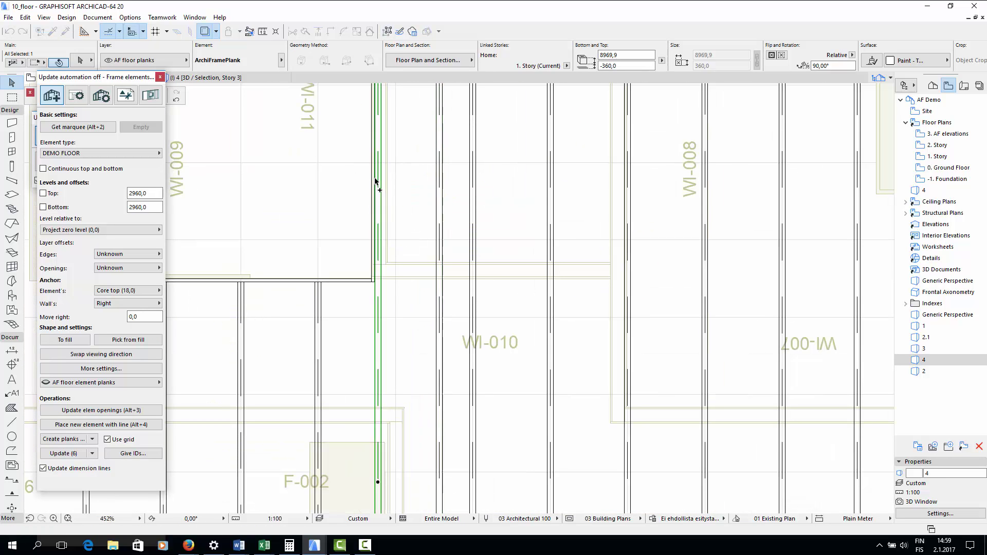
key(Escape)
- Copy the nearest long plank beside WI-009 and move the copy flush against the left edge of the F-002 floor opening
scroll(404, 262, down, 3)
scroll(276, 235, up, 2)
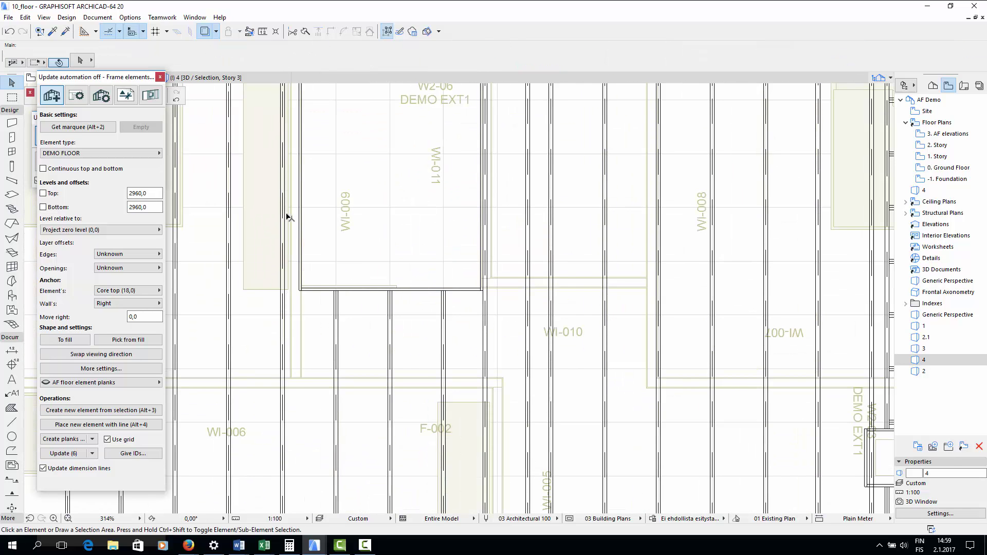
click(284, 216)
key(ctrl+d)
click(284, 215)
click(294, 215)
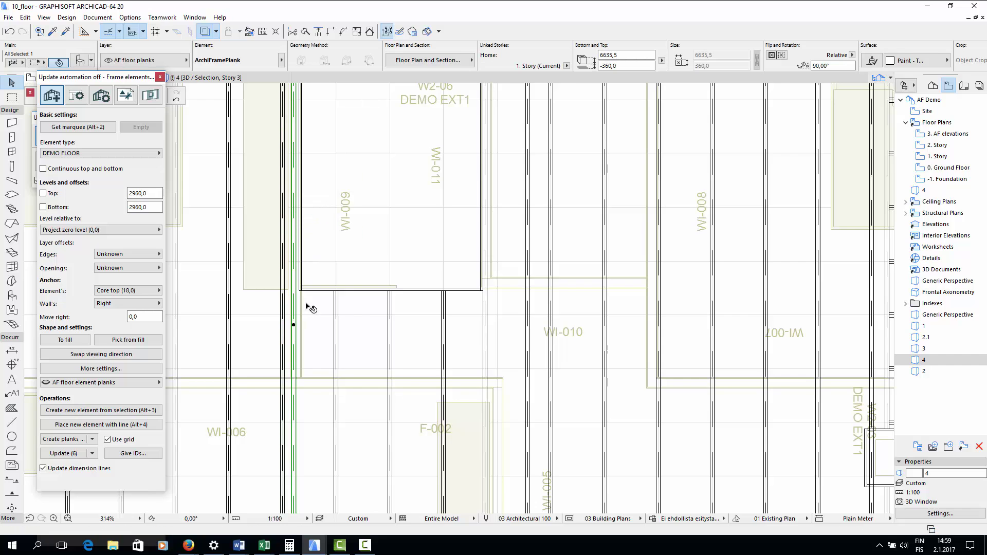
scroll(298, 280, up, 2)
key(ctrl+d)
click(295, 278)
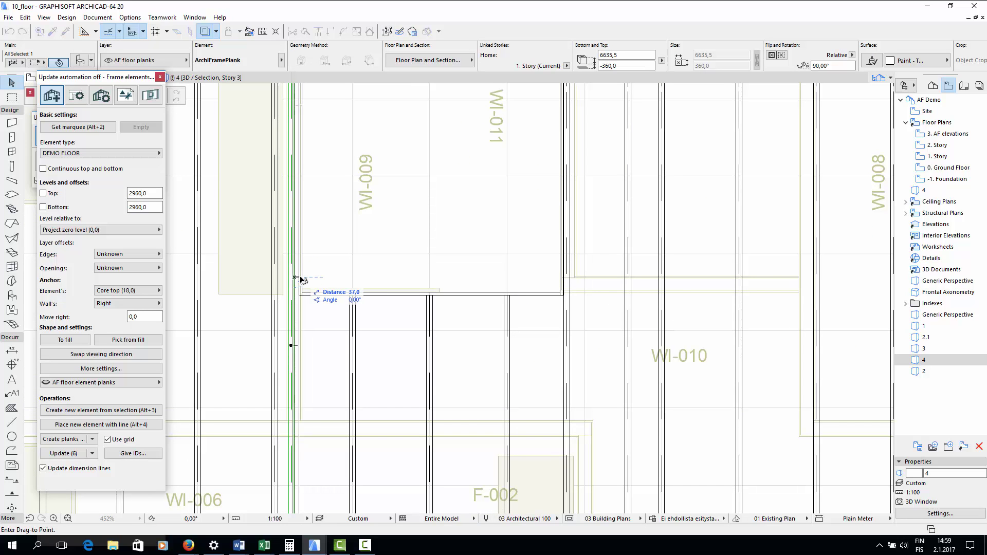
click(302, 281)
click(332, 338)
- Shorten the long plank copied to the opening's right edge so it ends at the edge plank of F-002's inner corner
scroll(340, 308, down, 4)
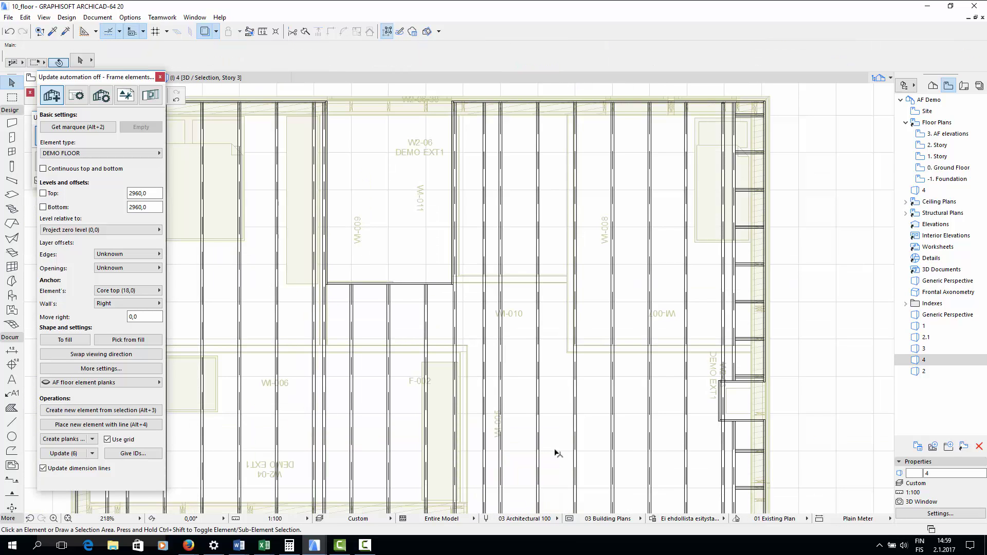
scroll(546, 277, up, 4)
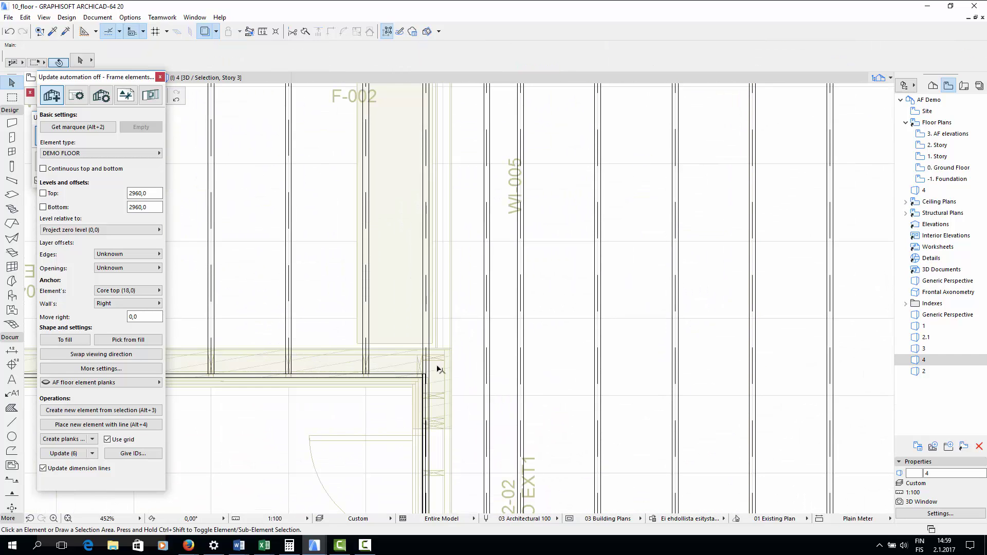
scroll(437, 369, up, 4)
click(426, 369)
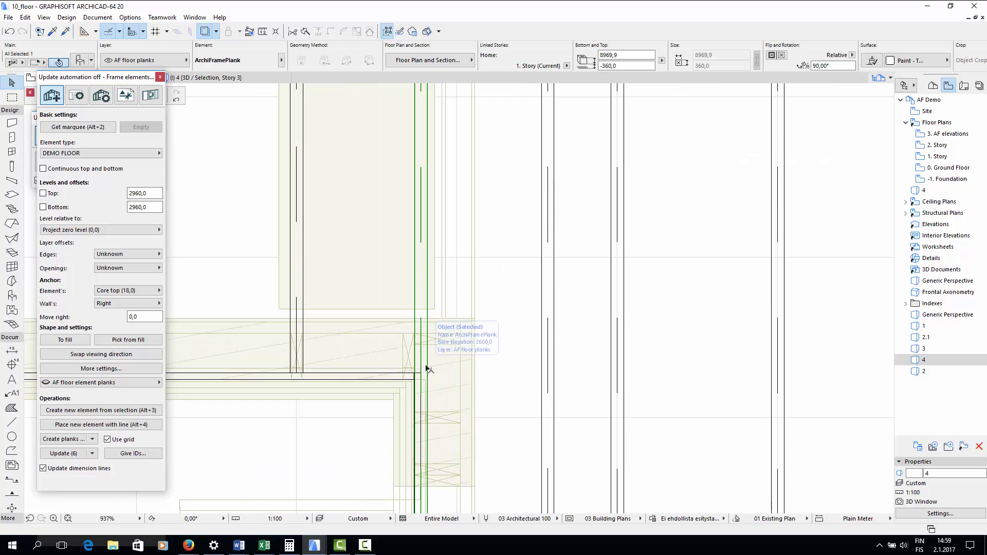
scroll(433, 390, down, 4)
middle_drag(434, 425, 441, 204)
click(427, 488)
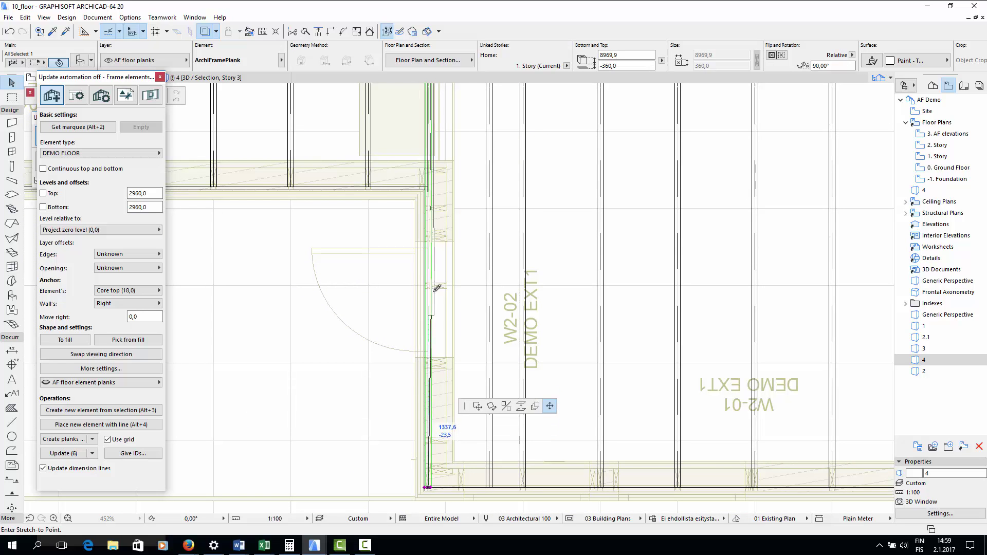
click(429, 184)
scroll(438, 196, up, 2)
click(428, 185)
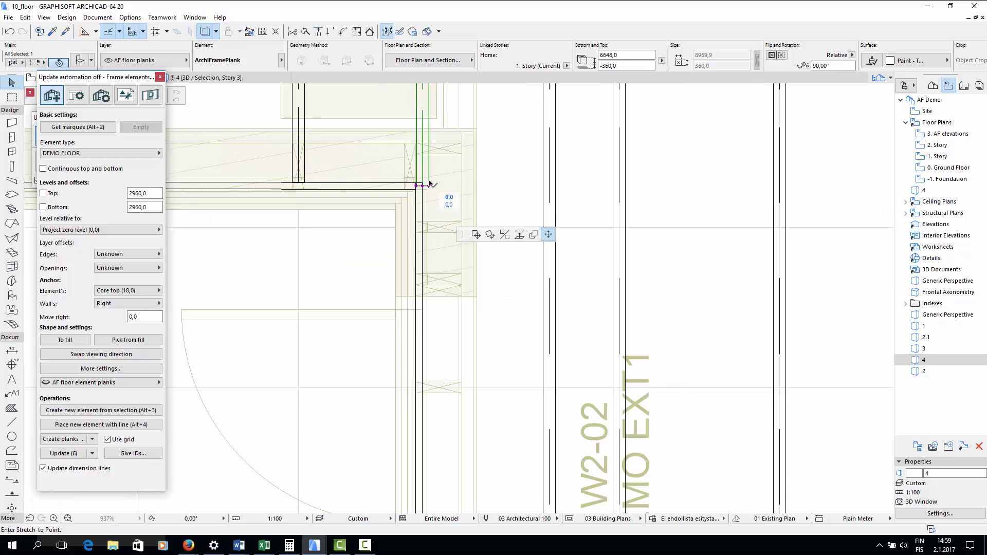
click(428, 182)
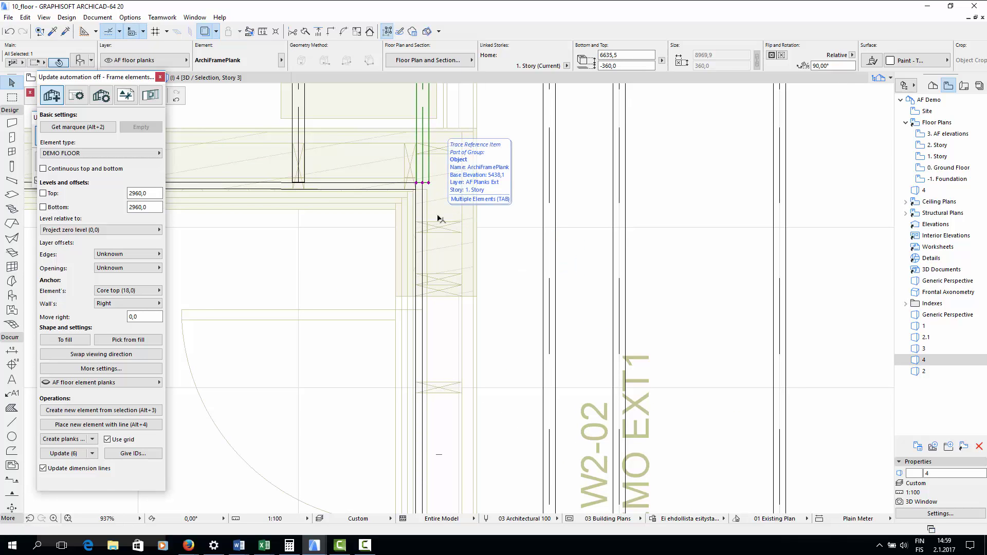
key(Escape)
- Cut the long plank crossing the notch near W2-03 along the notch's upper edge, perpendicular to the drawing plane with gap 0,0
scroll(546, 294, down, 5)
scroll(546, 294, down, 1)
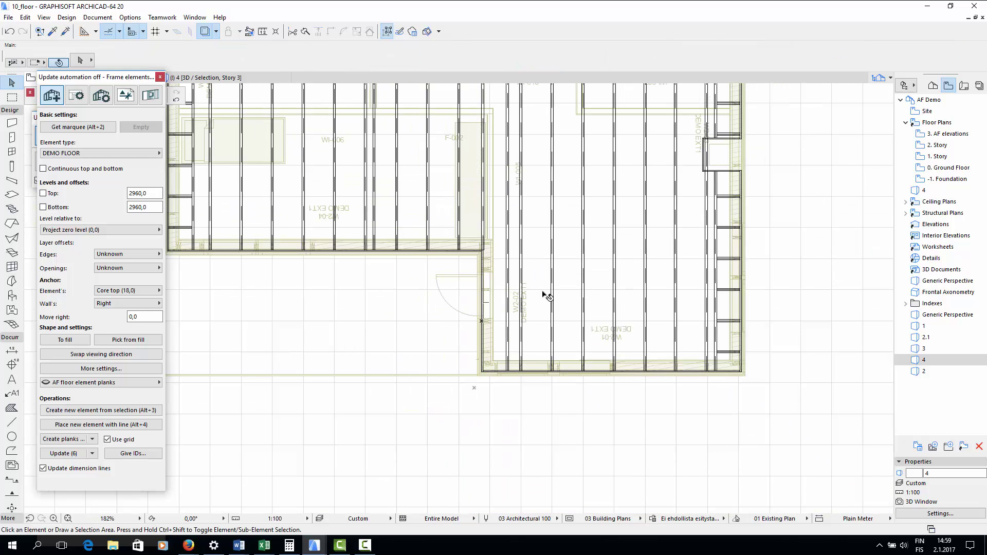
middle_drag(514, 282, 489, 437)
scroll(489, 437, down, 1)
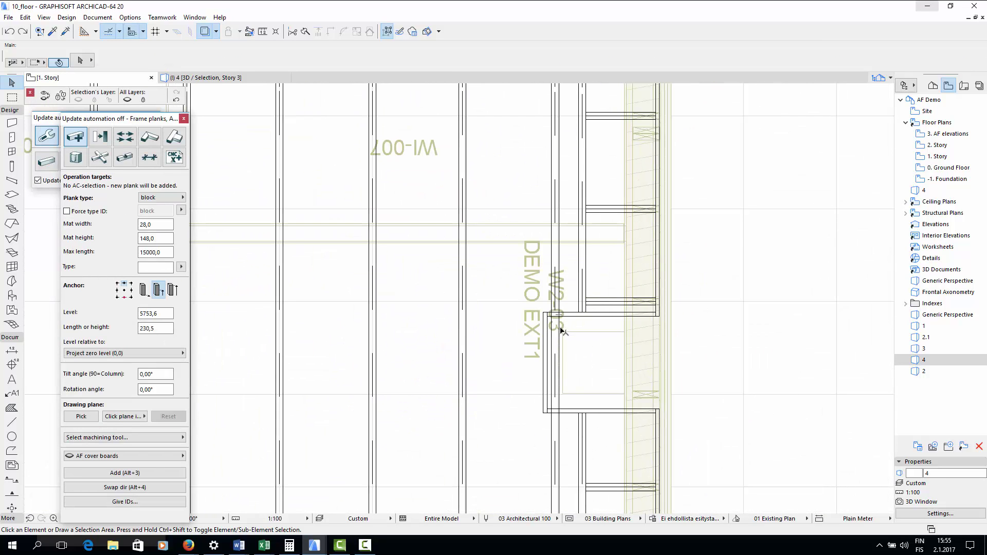
click(555, 324)
click(184, 119)
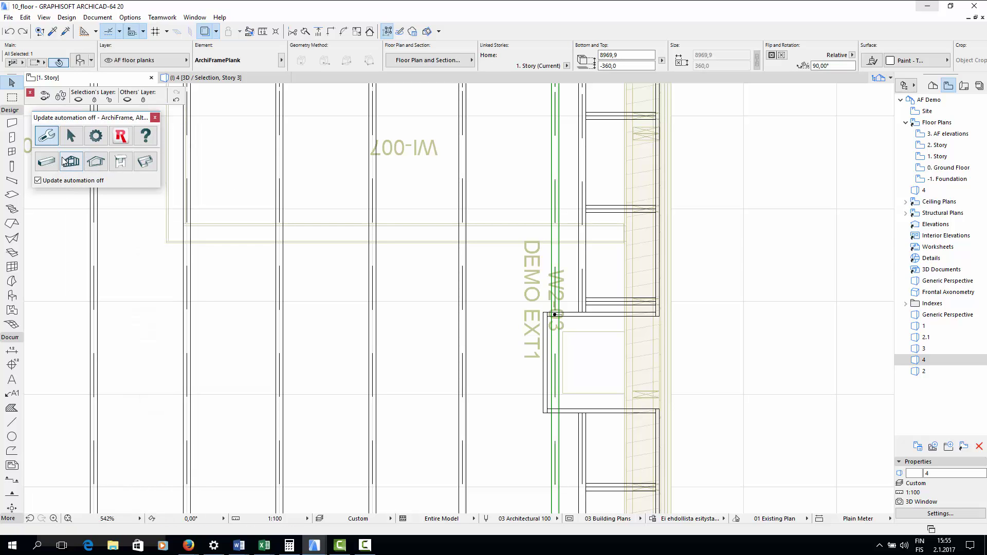
click(66, 126)
click(124, 138)
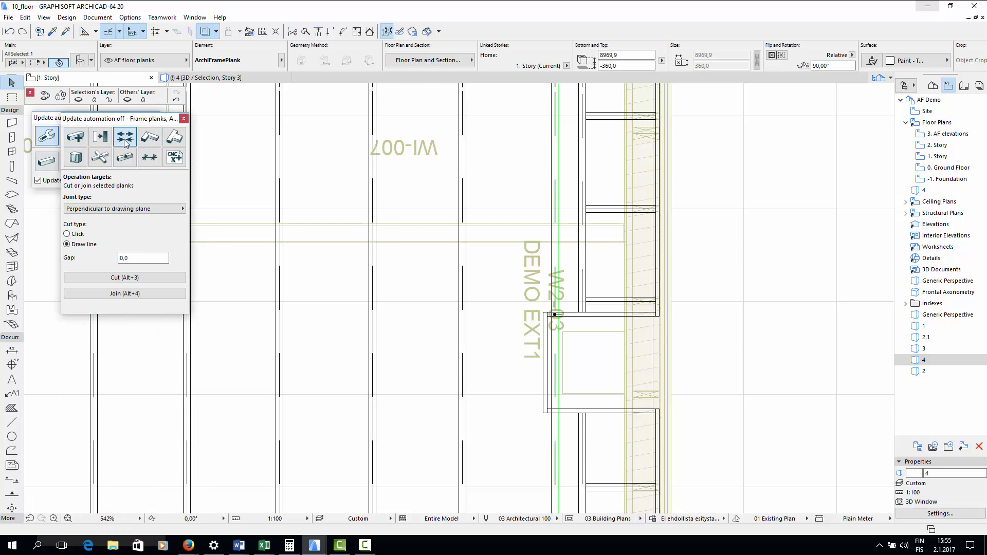
click(125, 278)
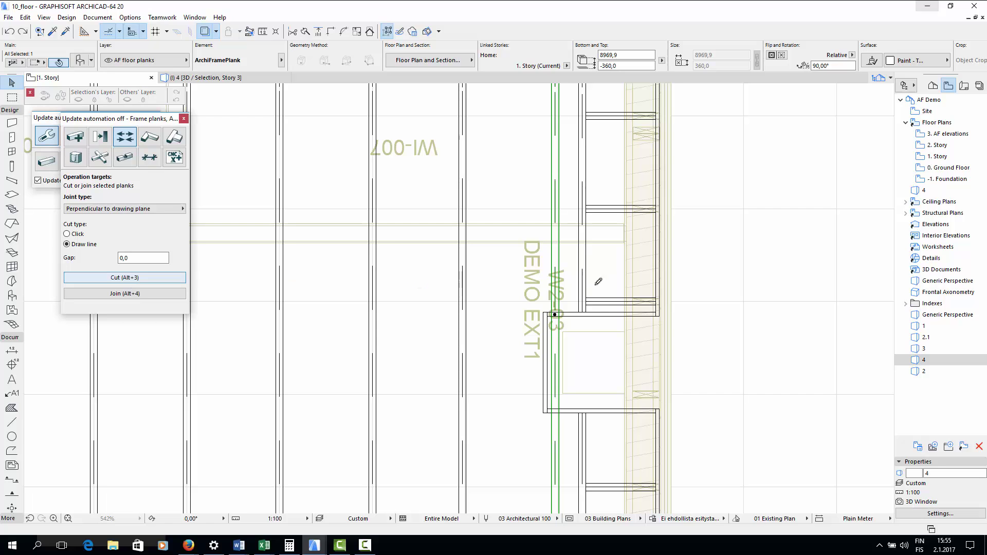
click(656, 309)
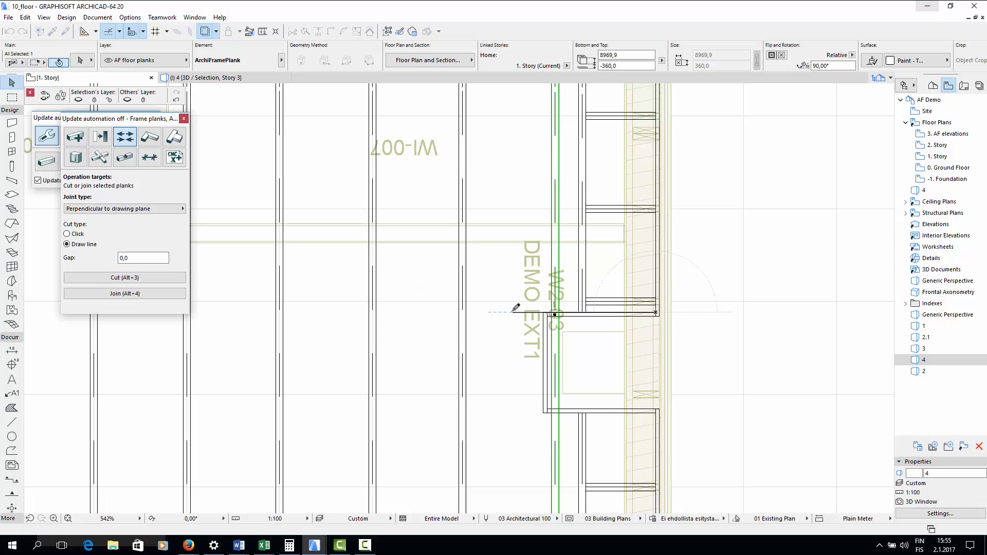
click(549, 310)
- Cut the same plank along the lower edge of the notch and delete the piece between the two cuts
click(160, 282)
click(658, 411)
click(547, 412)
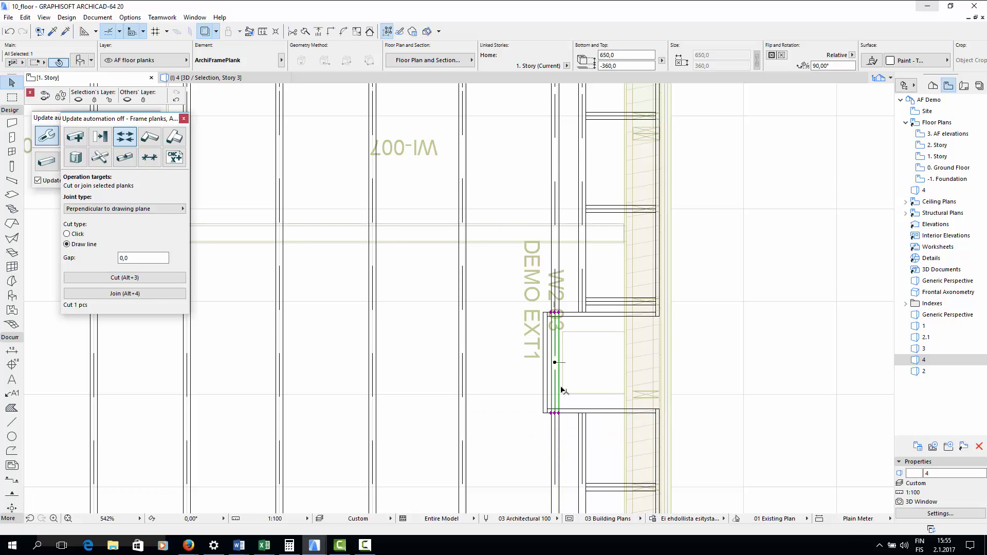
key(Escape)
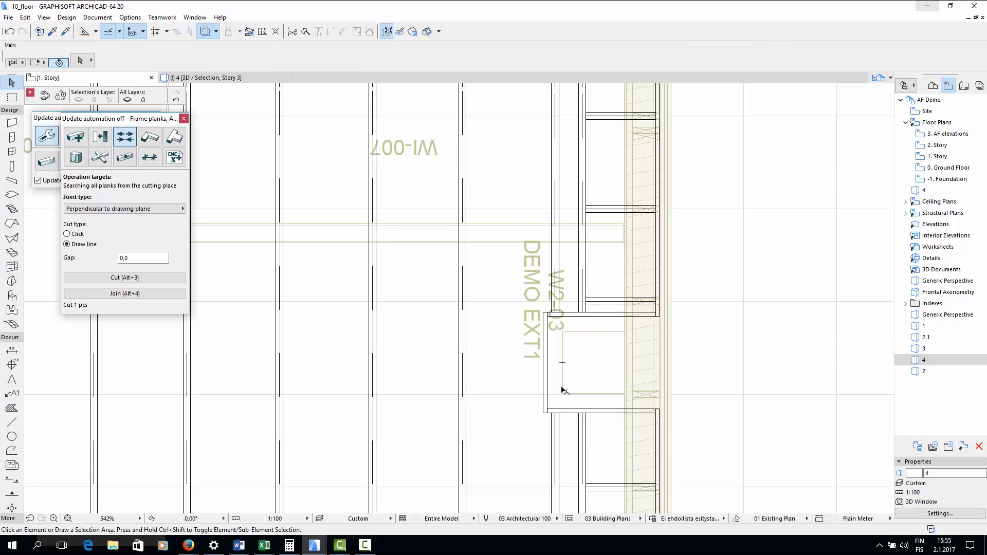
- Select the grouped planks of F-002 with grouping active and show their related element drawing
scroll(564, 390, down, 10)
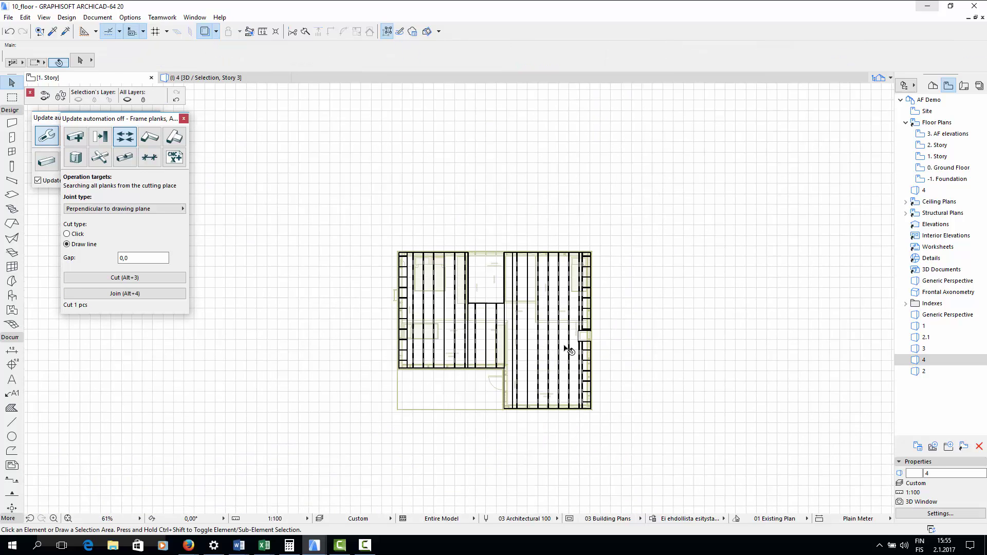
scroll(567, 350, up, 3)
click(553, 337)
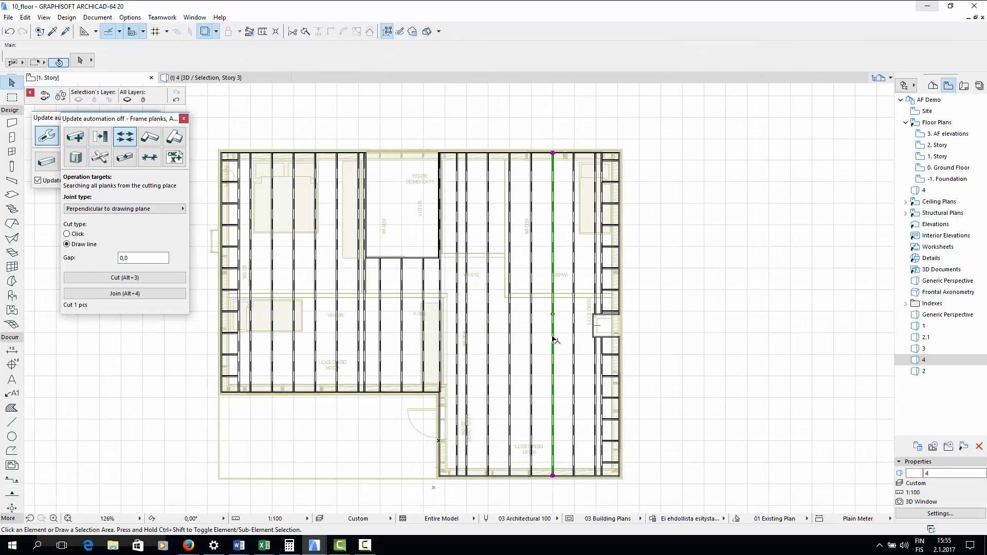
click(386, 33)
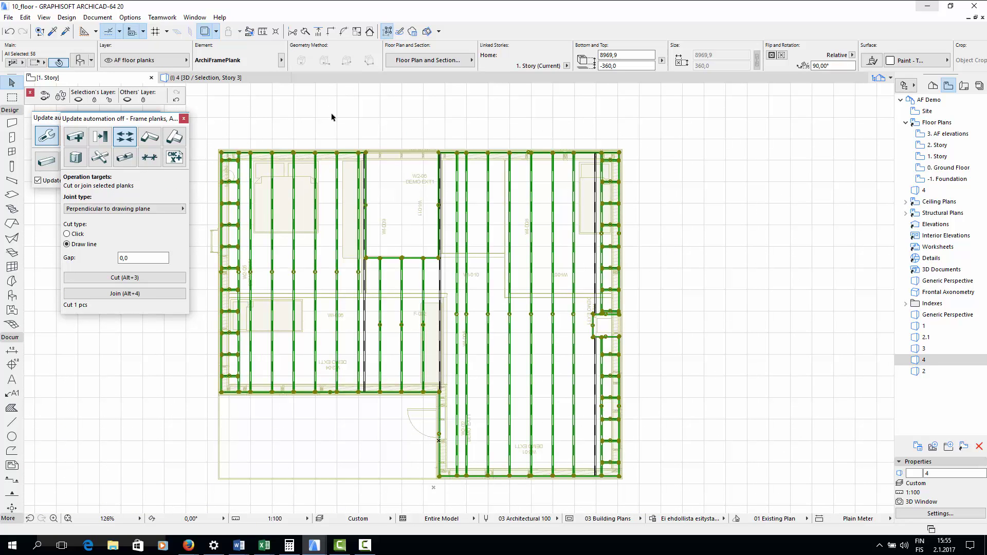
click(53, 124)
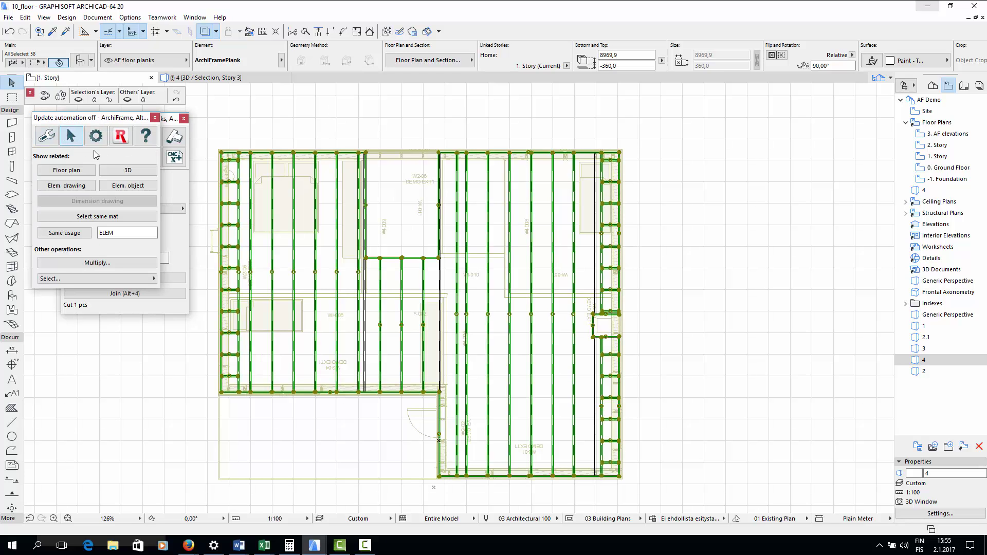
click(93, 186)
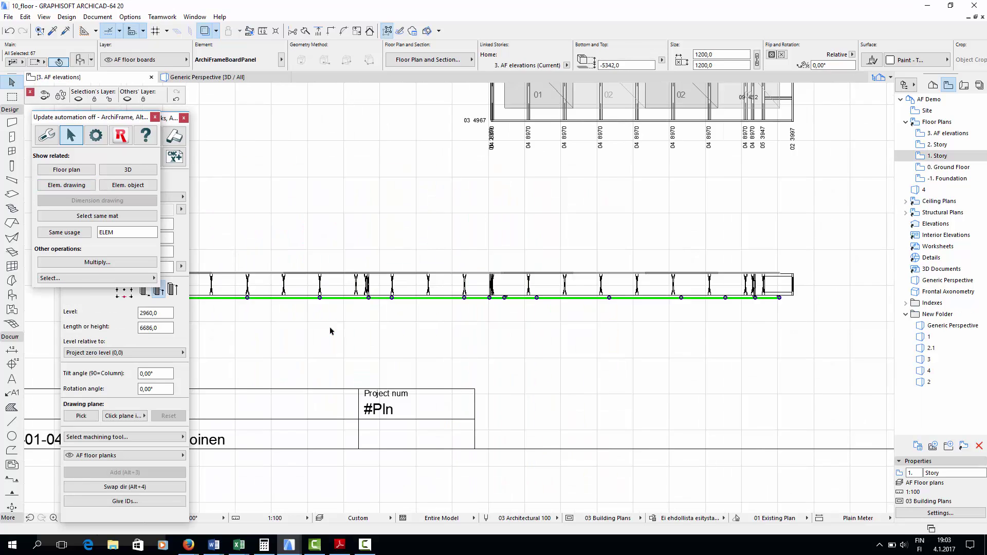
- Examine the F-002 and F-001 element drawings, and show the F-002 planks in the 3D view
scroll(331, 269, down, 5)
middle_drag(347, 338, 388, 389)
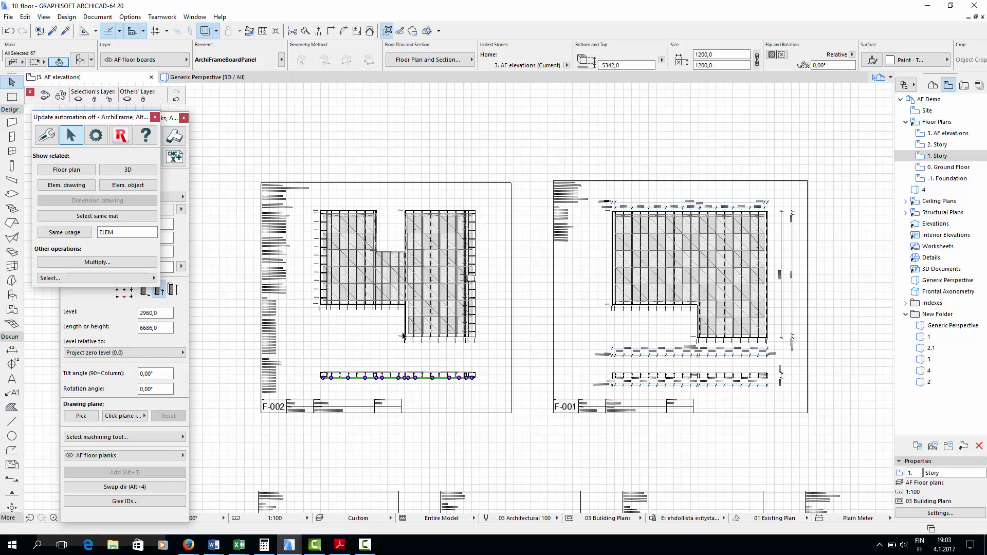
scroll(403, 314, up, 2)
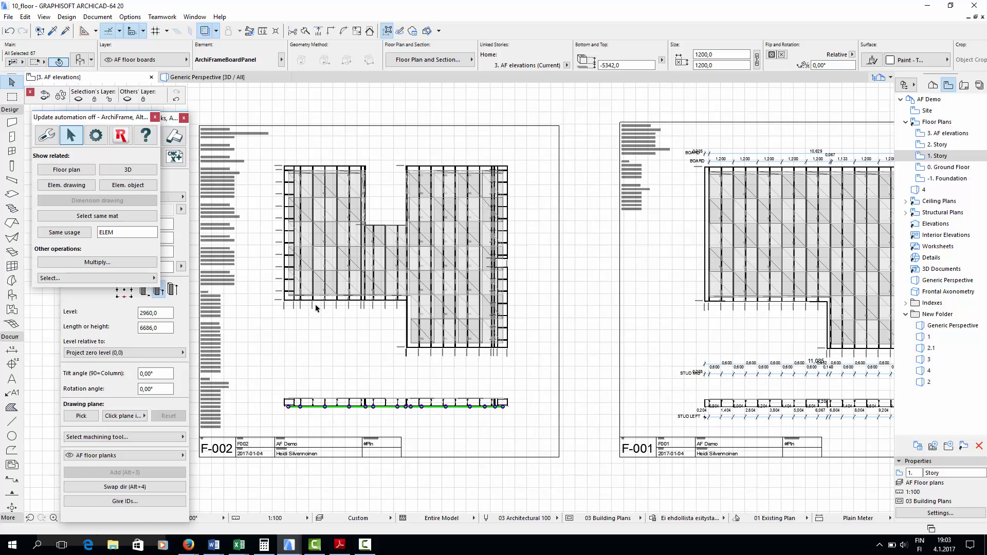
scroll(315, 309, up, 1)
middle_drag(422, 374, 530, 441)
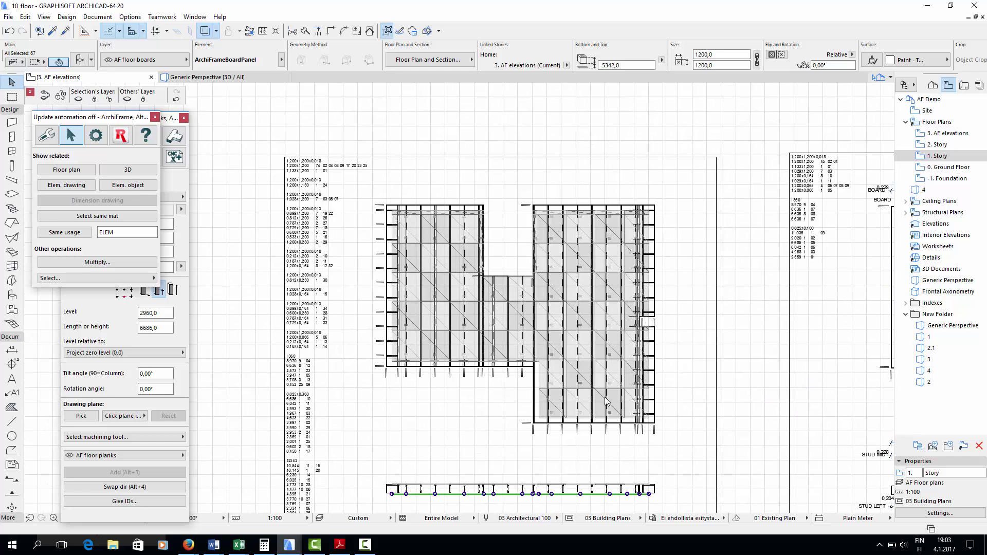
mouse_move(655, 402)
middle_down()
mouse_move(432, 343)
mouse_move(283, 342)
middle_up()
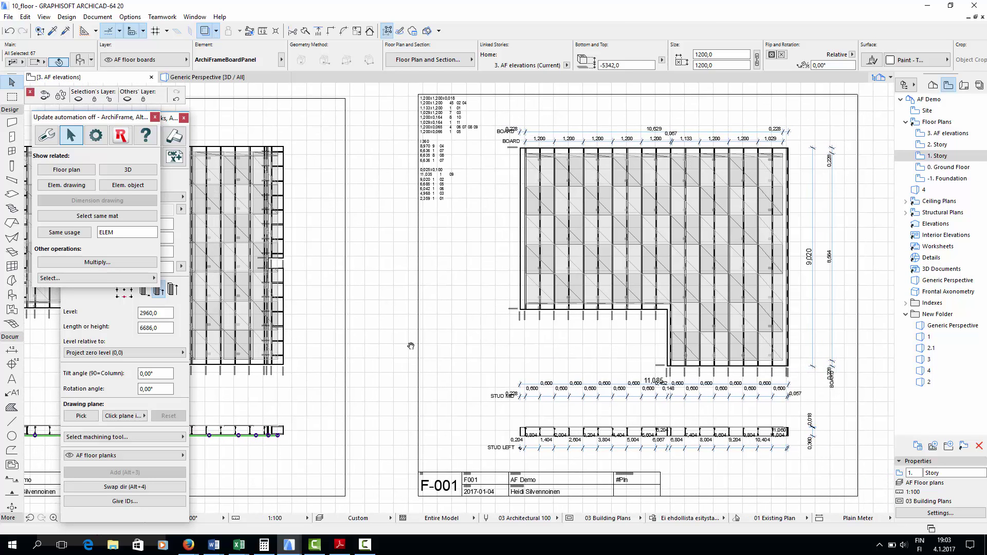
mouse_move(493, 351)
middle_down()
mouse_move(572, 358)
mouse_move(577, 341)
middle_up()
click(577, 364)
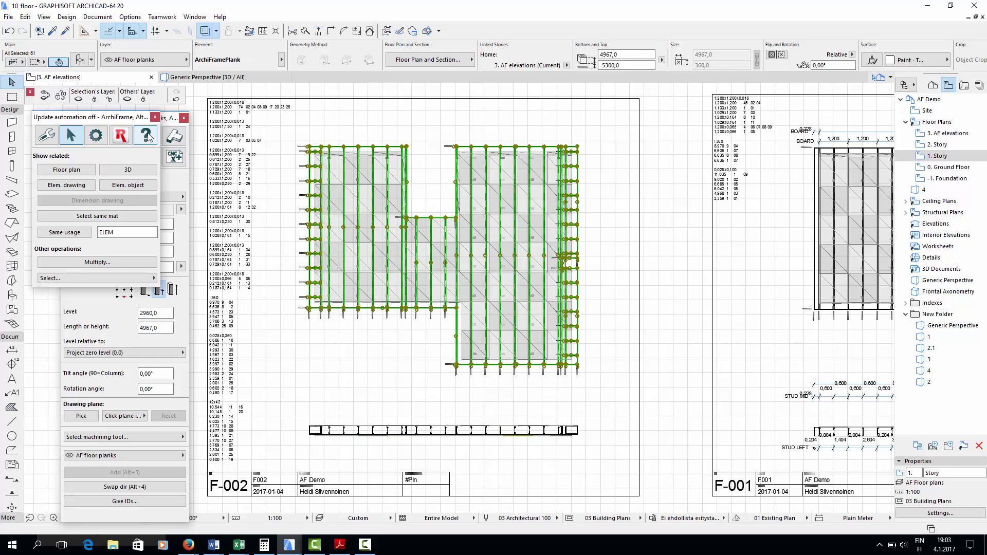
click(127, 170)
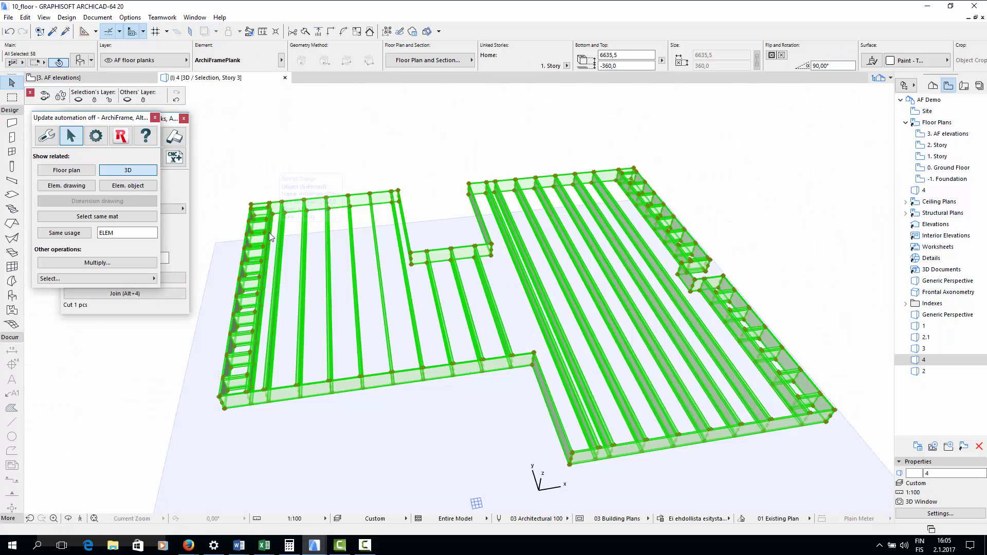
- Apply the AF Framing layer combination and display all framing elements in the 3D view
click(379, 404)
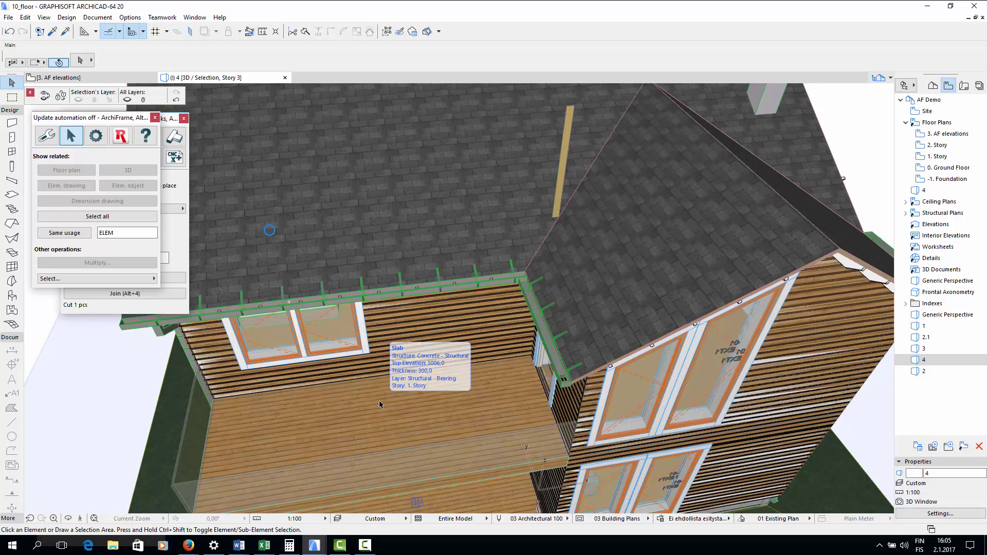
key(ctrl+l)
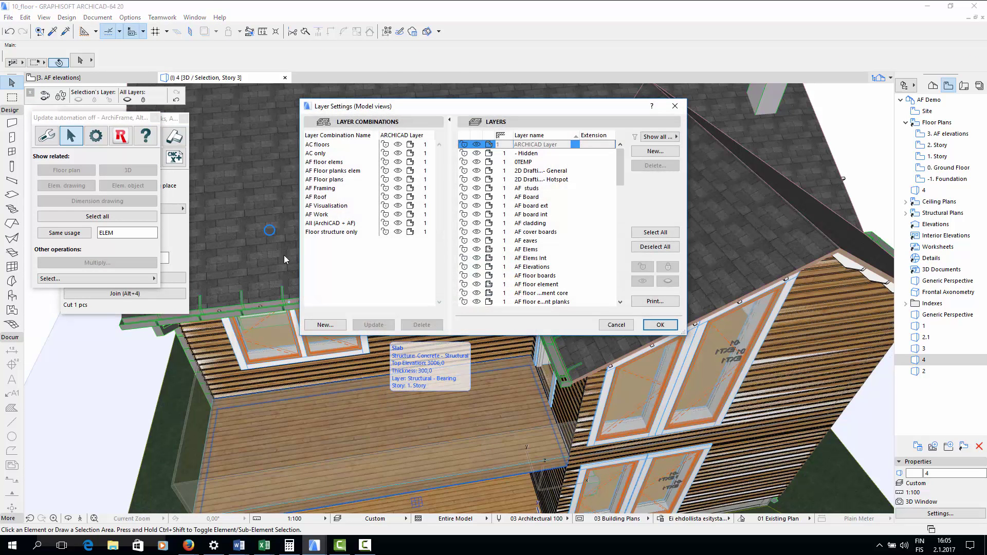
click(331, 192)
click(660, 325)
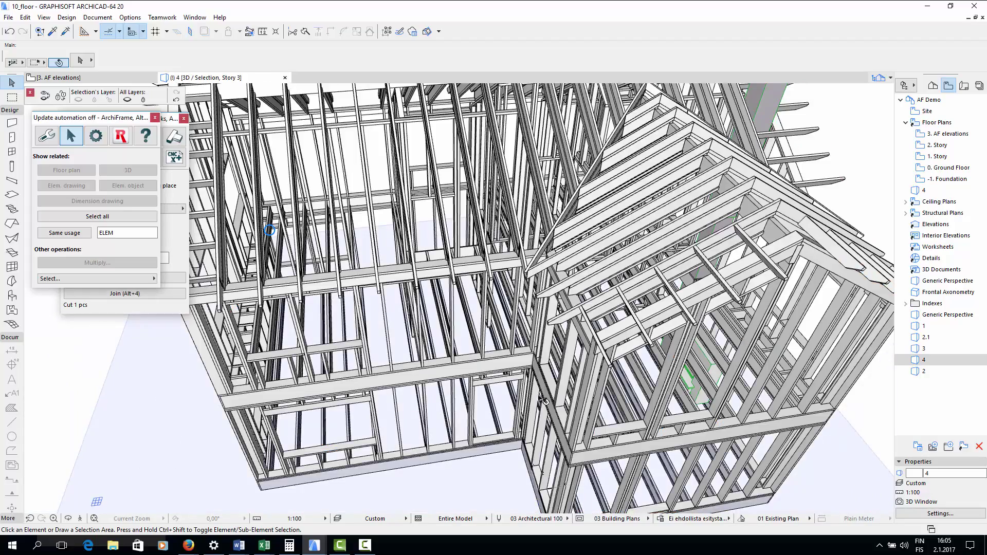
key(F5)
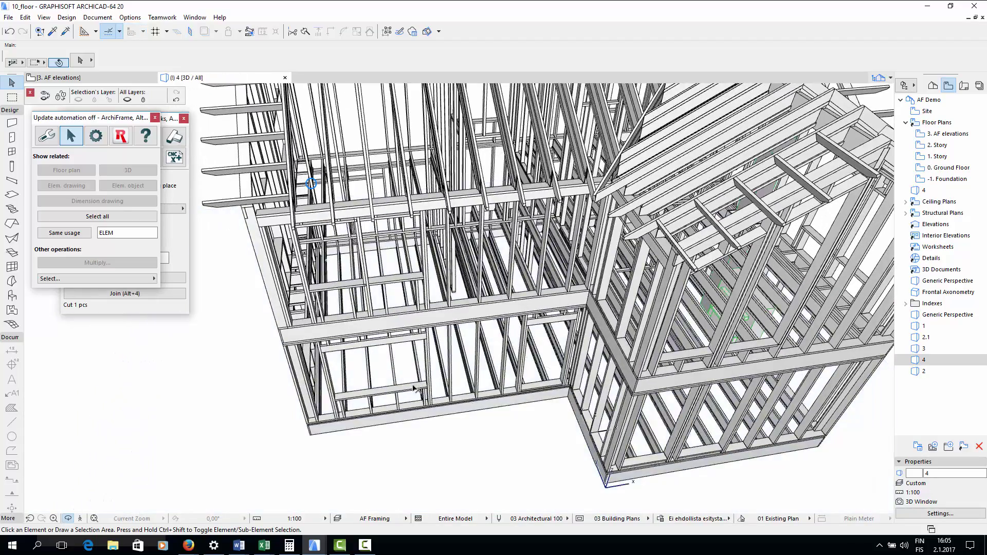
- Examine the floor framing between the two storeys in 3D, briefly selecting the grouped upper-storey floor planks
scroll(464, 356, up, 5)
scroll(464, 356, up, 10)
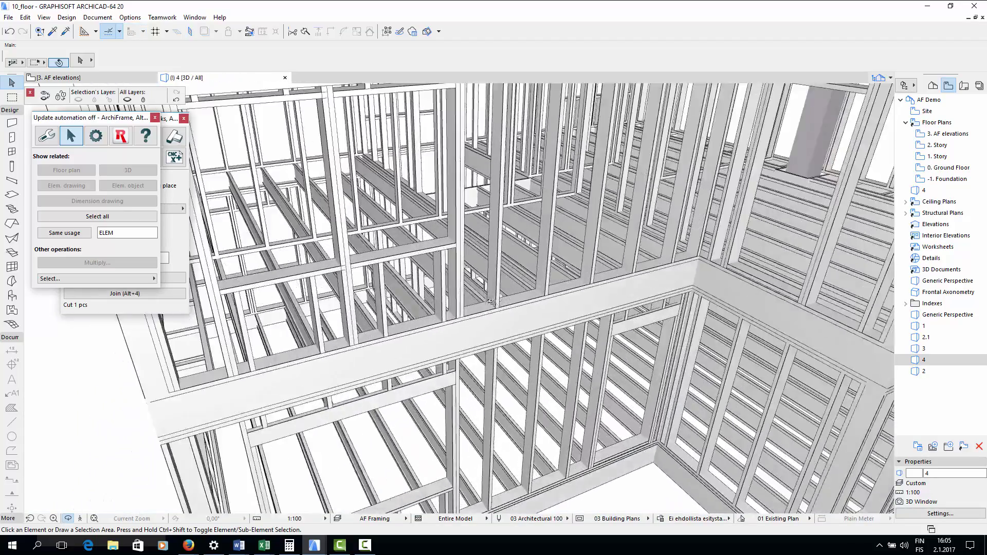
scroll(475, 306, up, 4)
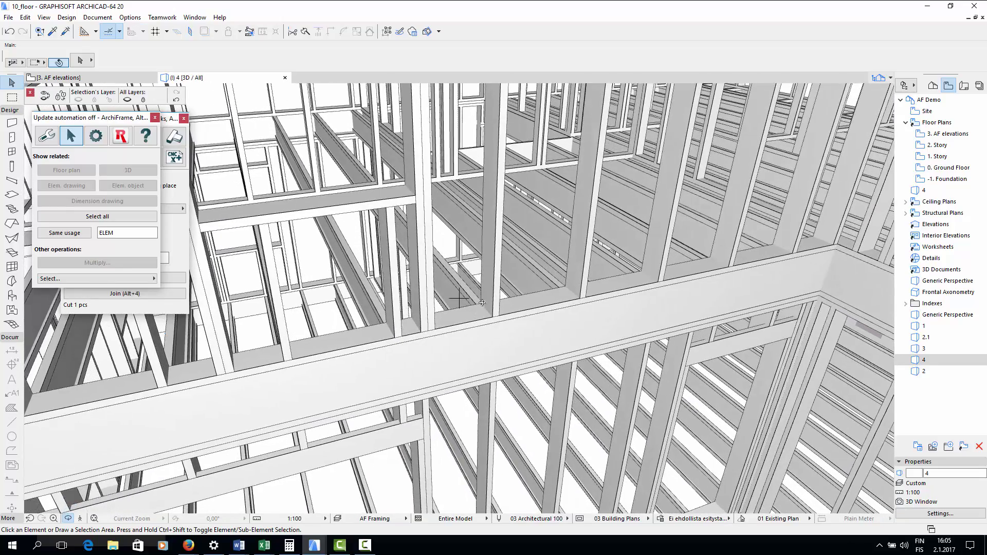
scroll(492, 394, down, 10)
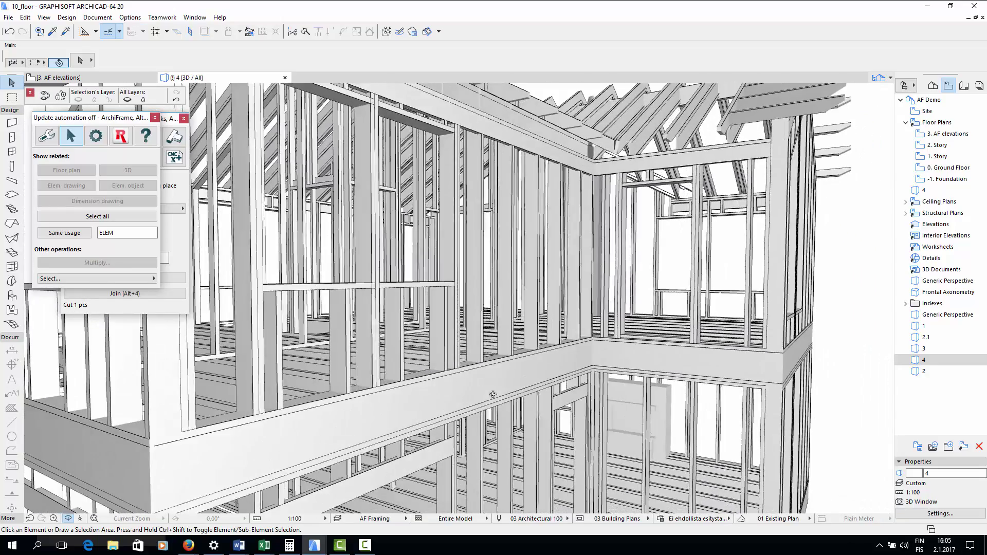
click(214, 475)
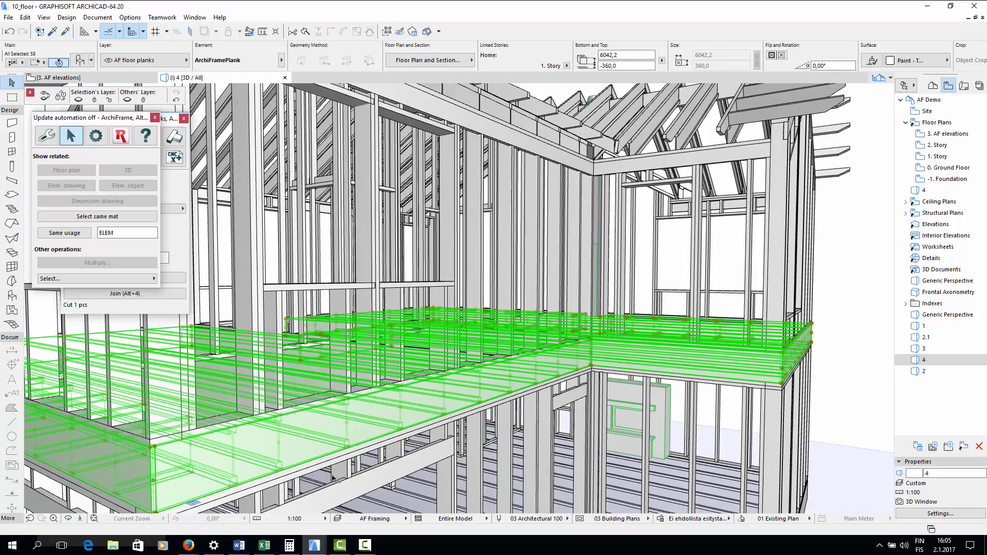
key(Escape)
scroll(452, 388, down, 10)
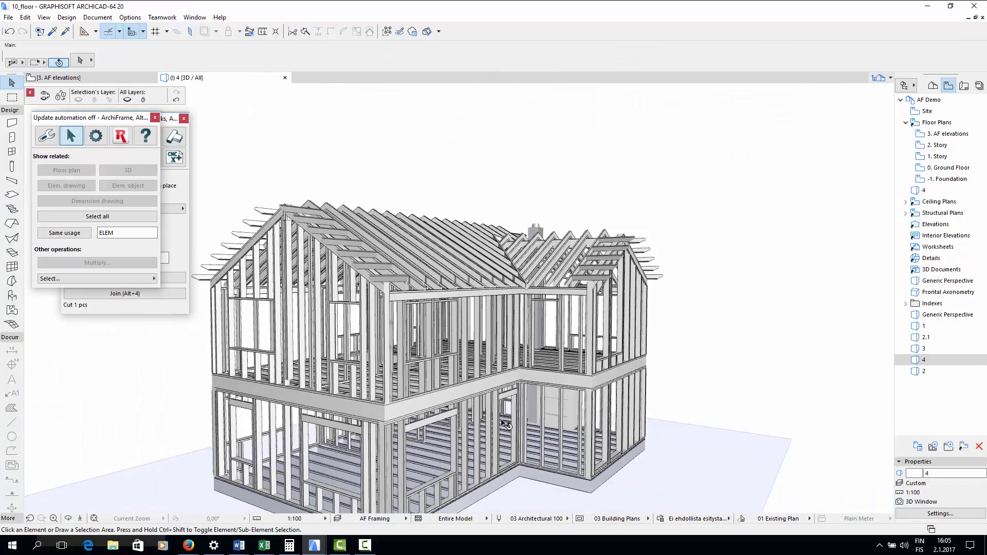
shift+middle_drag(506, 423, 440, 465)
- Apply the AF Visualisation layer combination to the 3D view and inspect the clad house from its gable side
key(ctrl+l)
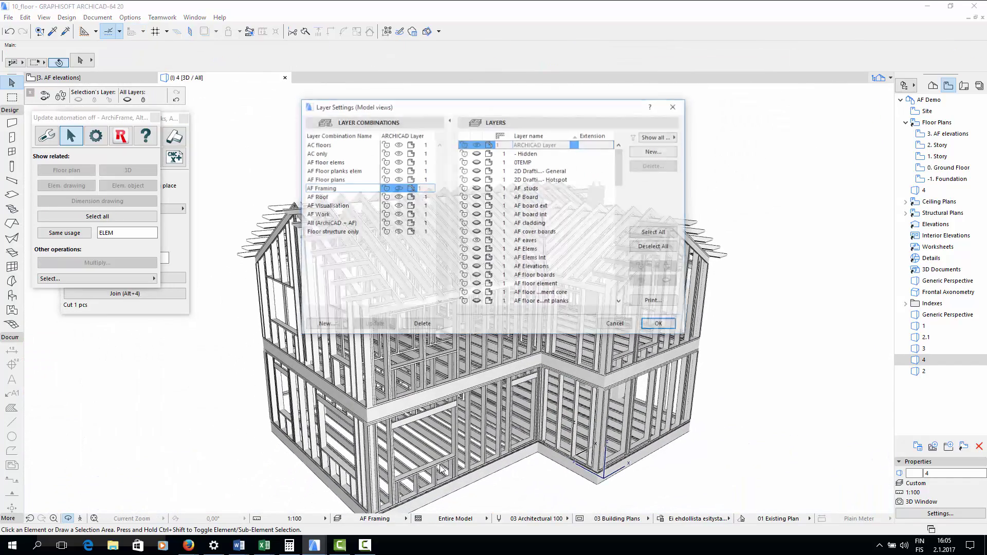
click(329, 205)
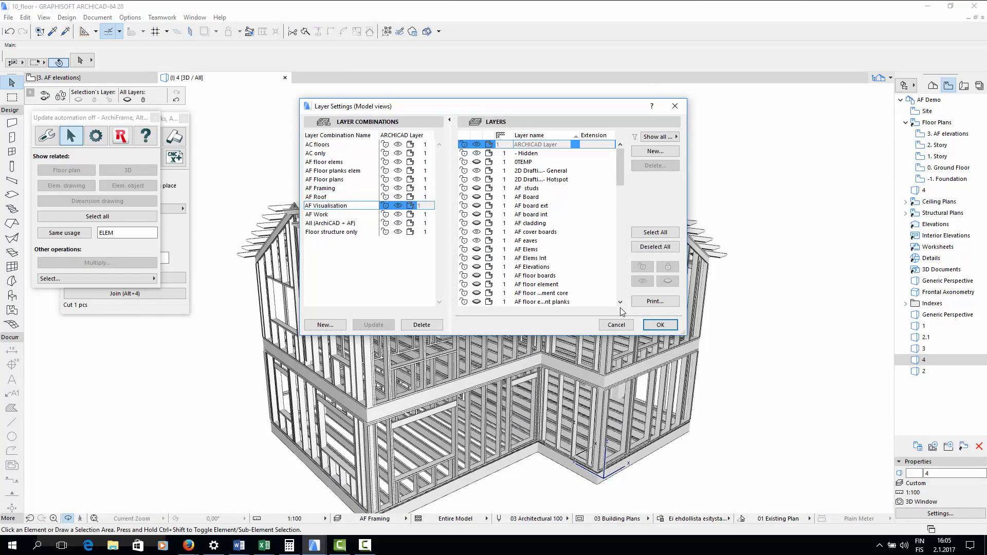
click(658, 324)
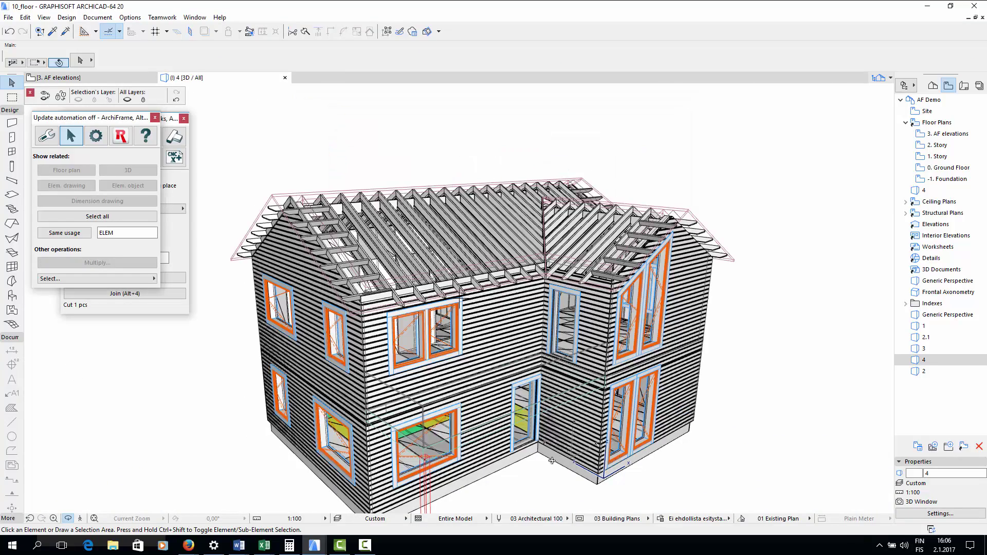
shift+middle_drag(549, 461, 290, 361)
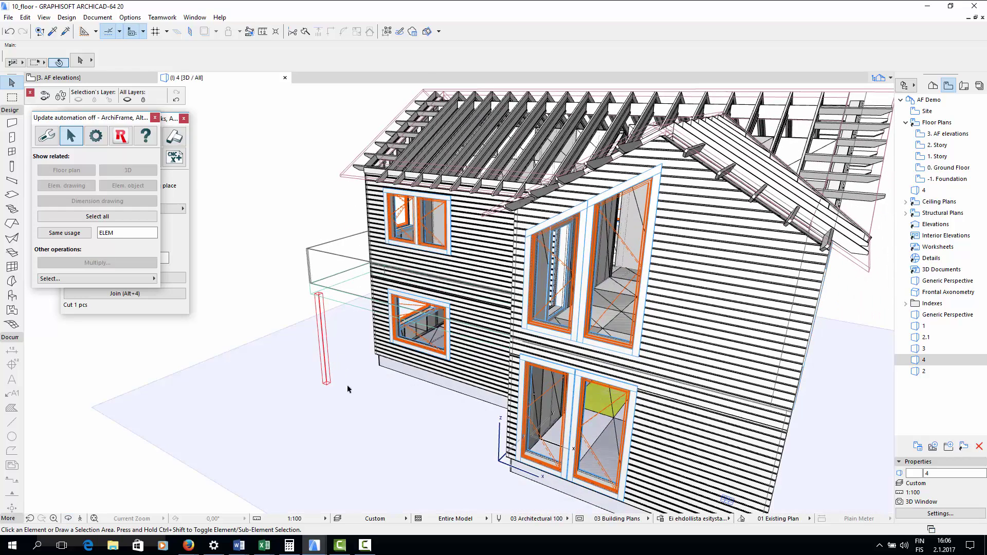
scroll(358, 383, down, 4)
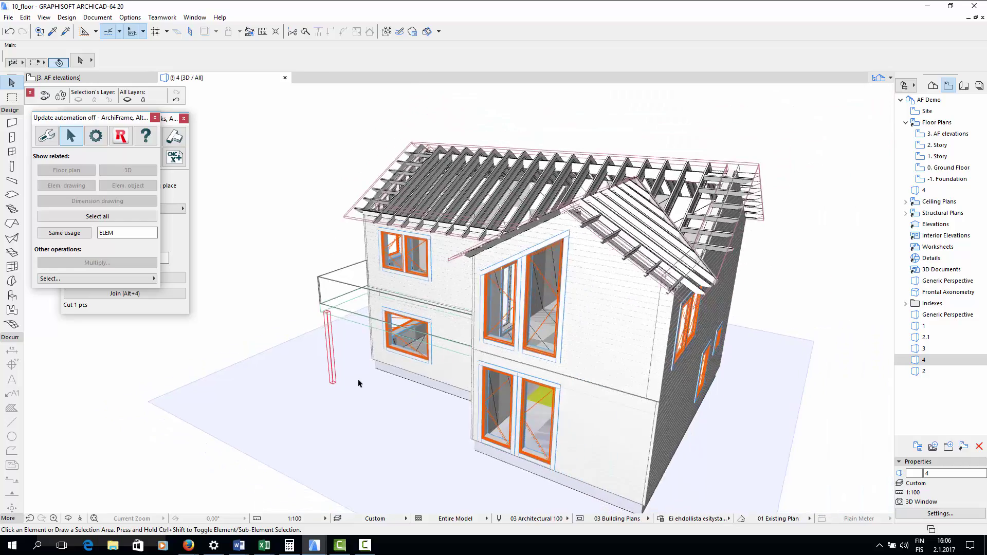